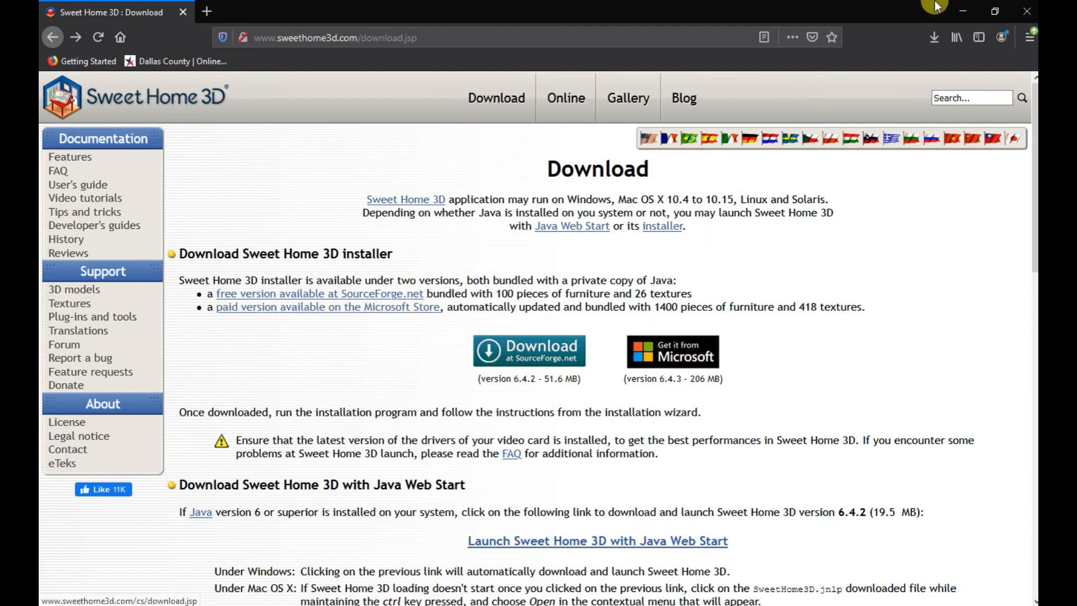
left_click(951, 10)
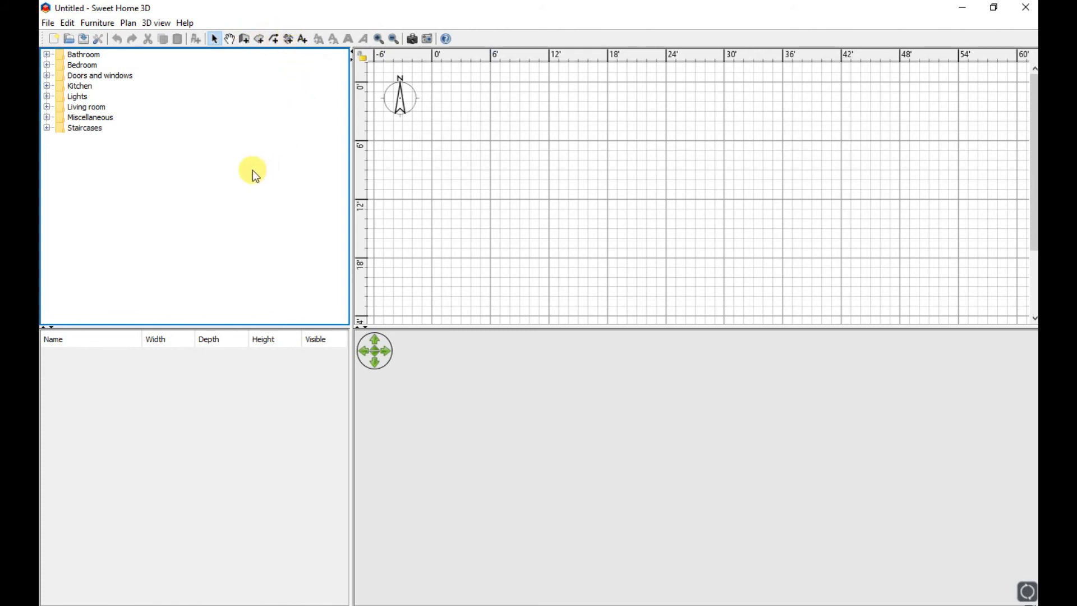
left_click(215, 39)
left_click_drag(474, 115, 653, 248)
left_click(231, 41)
left_click_drag(553, 195, 609, 239)
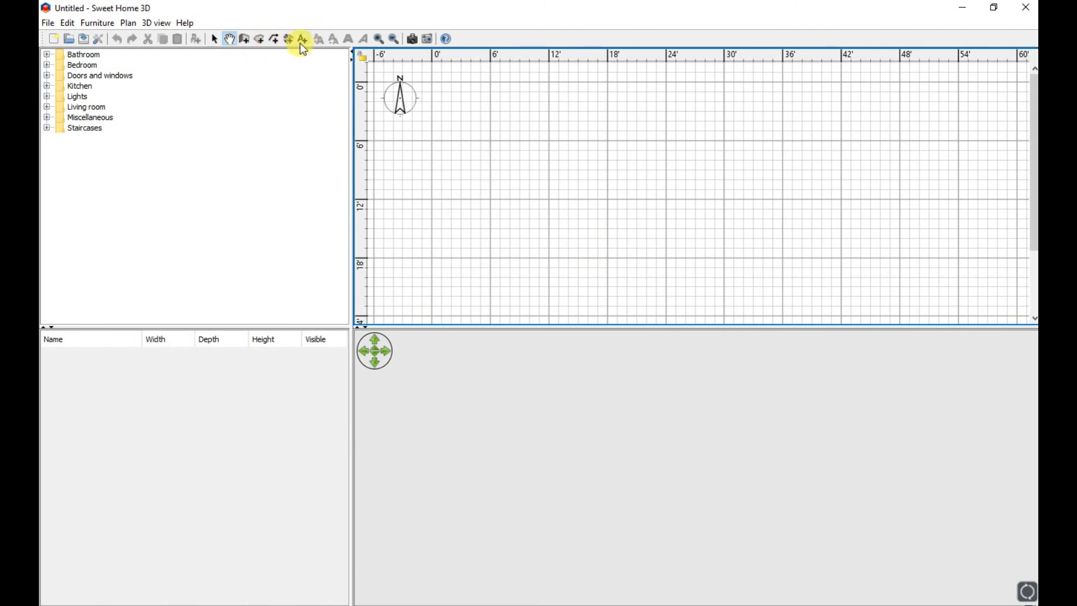
- Draw four connected walls forming a rectangular room about 18 ft wide and 12 ft deep, starting near the 6 ft grid mark
left_click(247, 41)
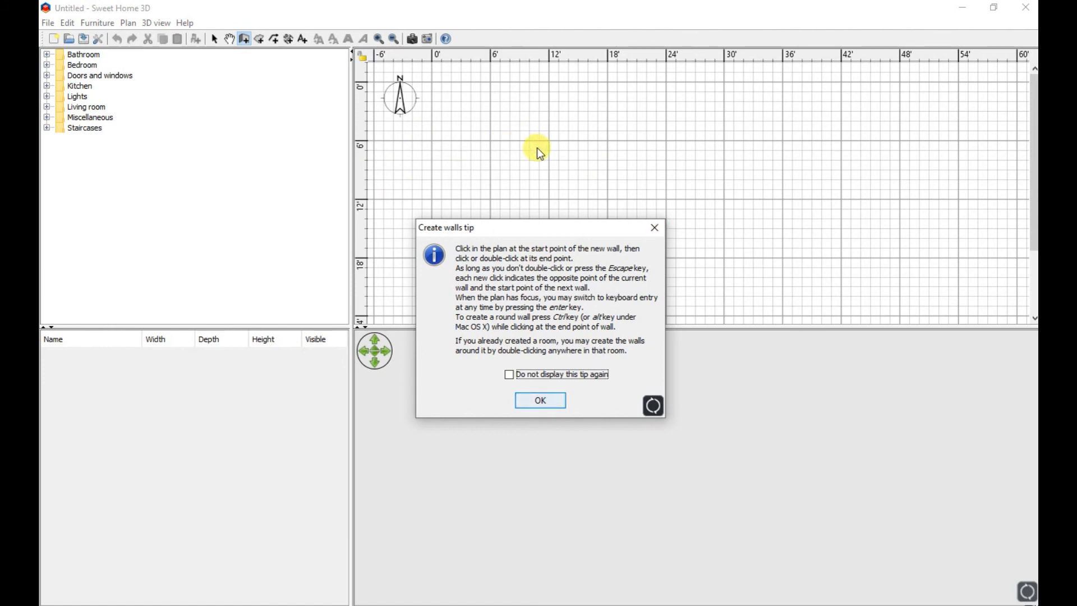
left_click(540, 401)
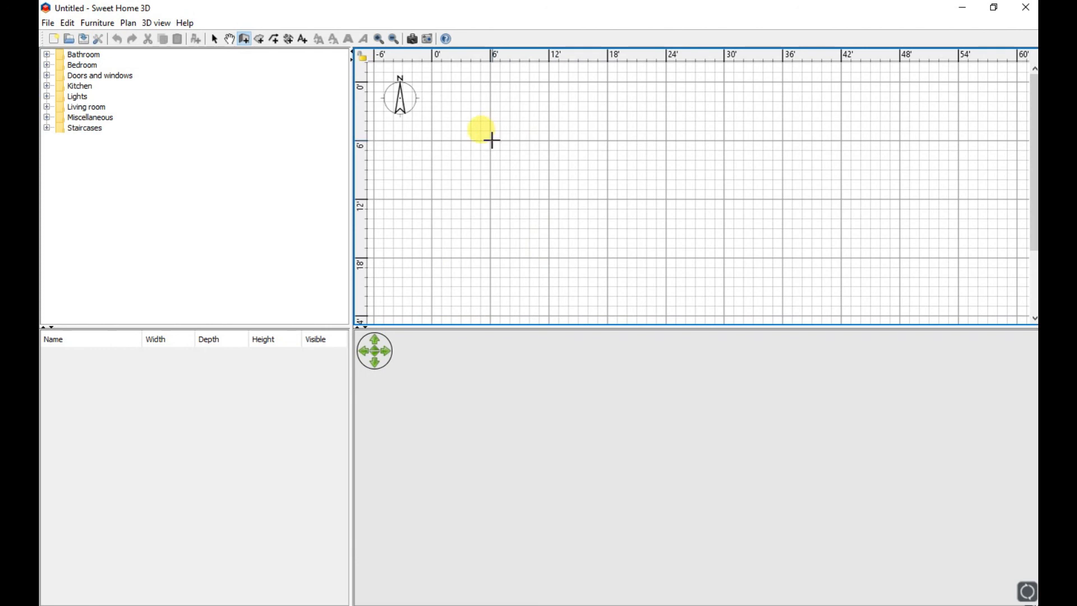
left_click(496, 140)
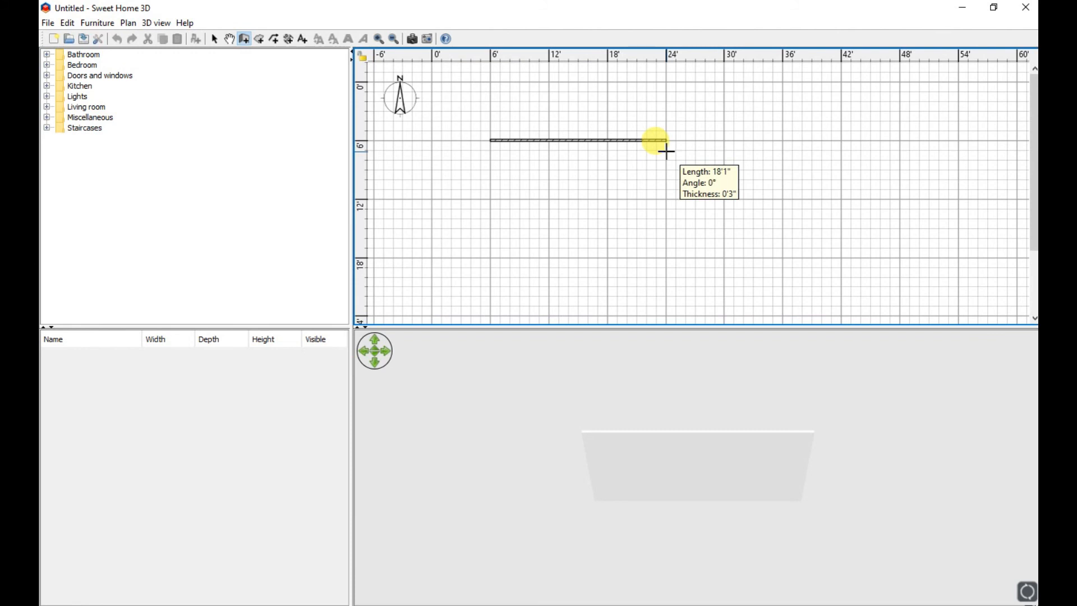
left_click(666, 151)
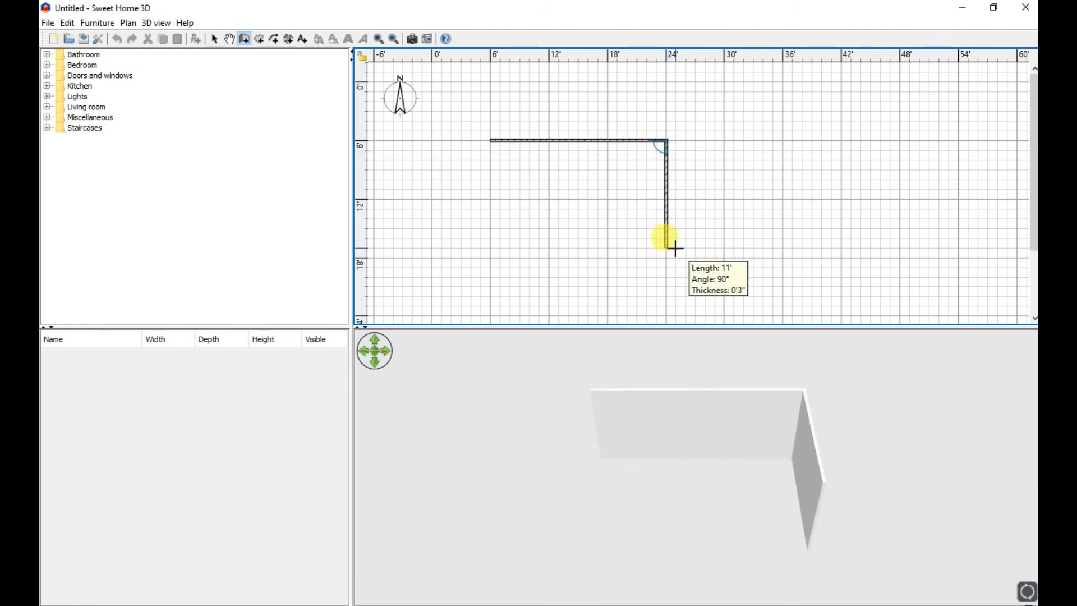
left_click(673, 259)
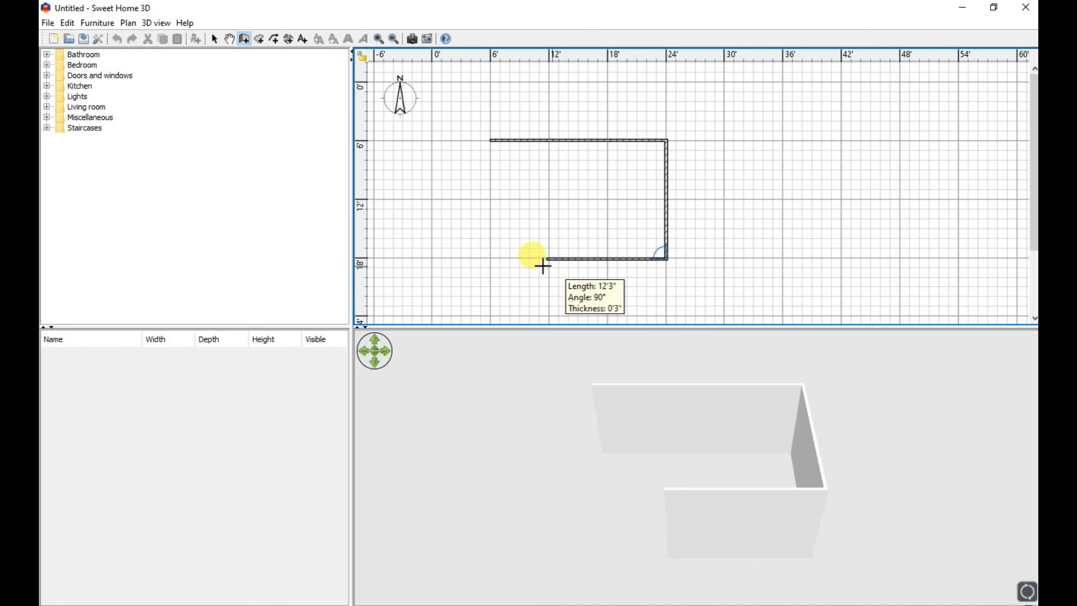
left_click(491, 266)
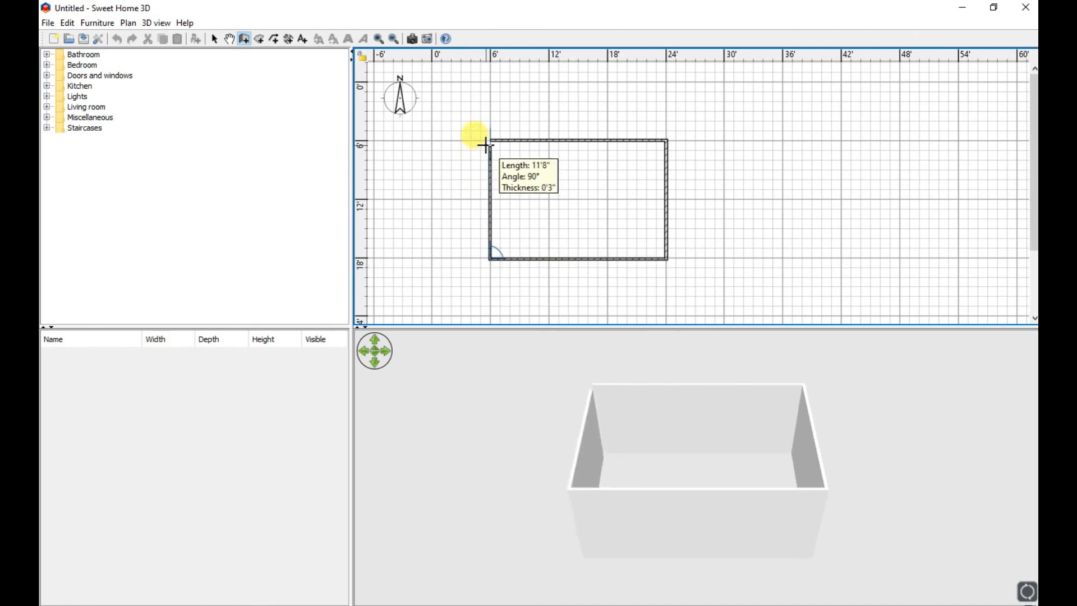
double_click(487, 140)
left_click(487, 140)
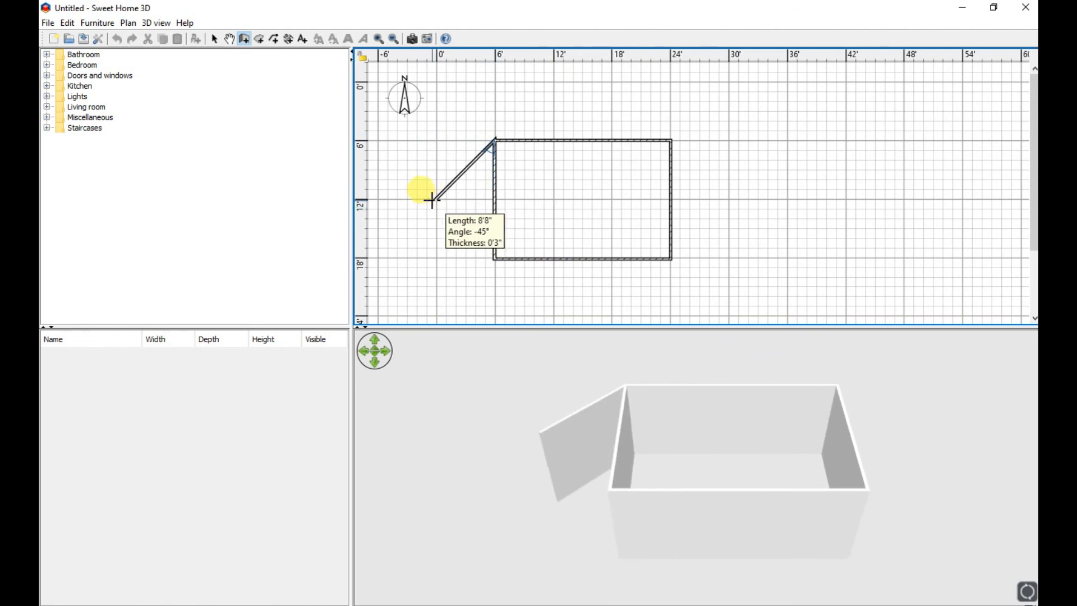
key("Escape")
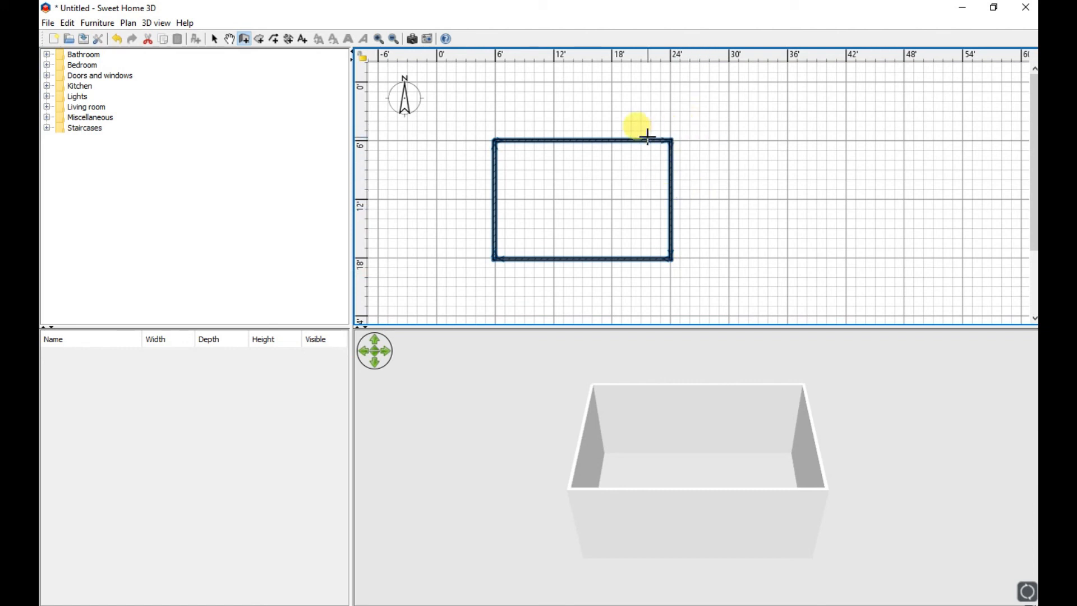
- Add a second room of straight walls about 6, 16, 15 and 12 ft long, running from the first room's upper wall to its right wall
left_click(632, 139)
left_click(633, 82)
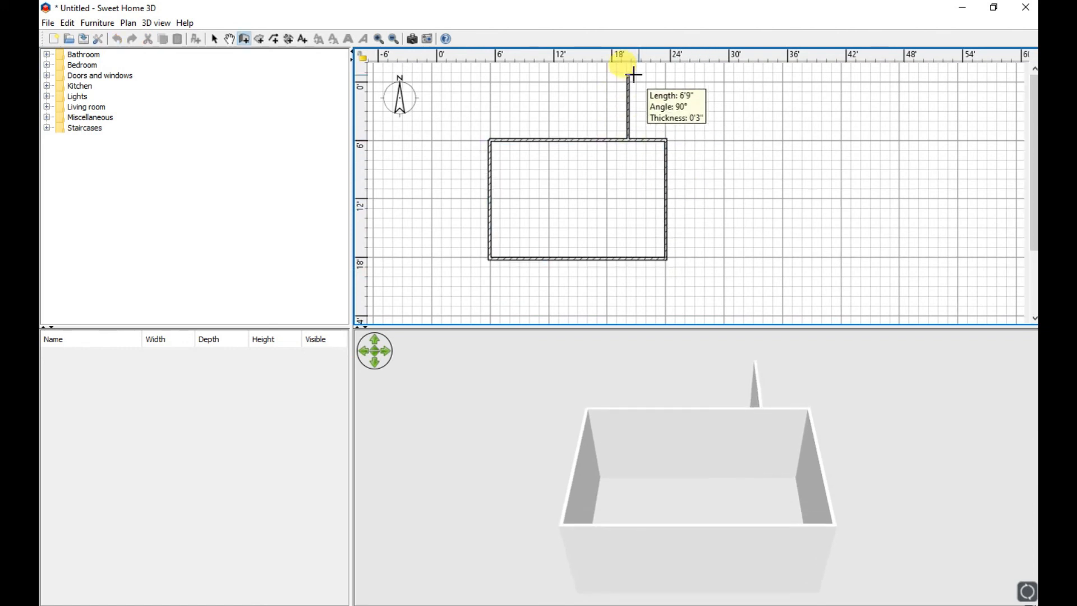
left_click(790, 82)
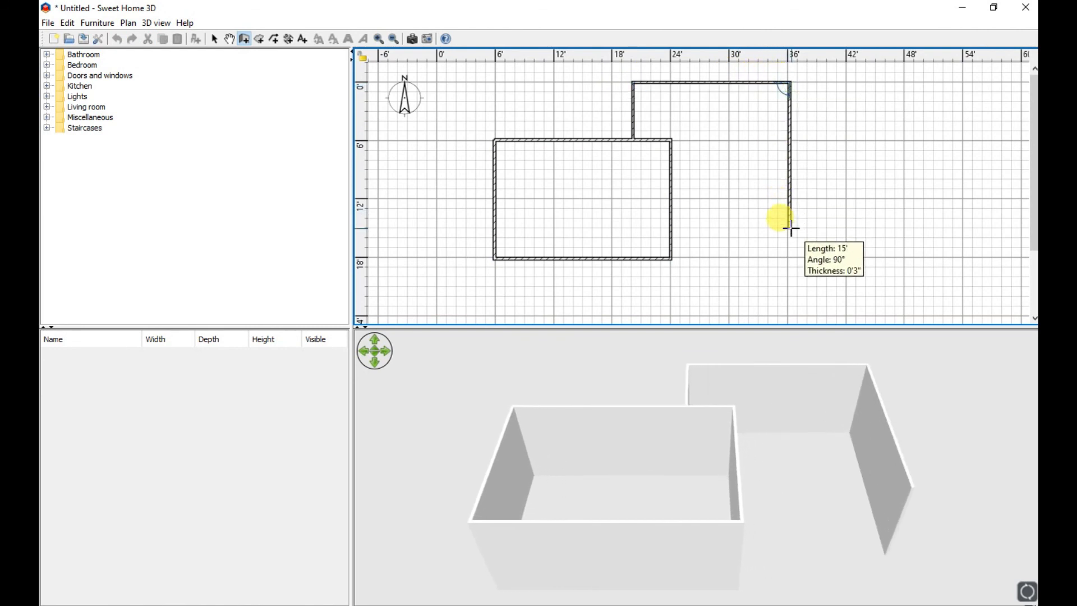
left_click(789, 229)
left_click(671, 232)
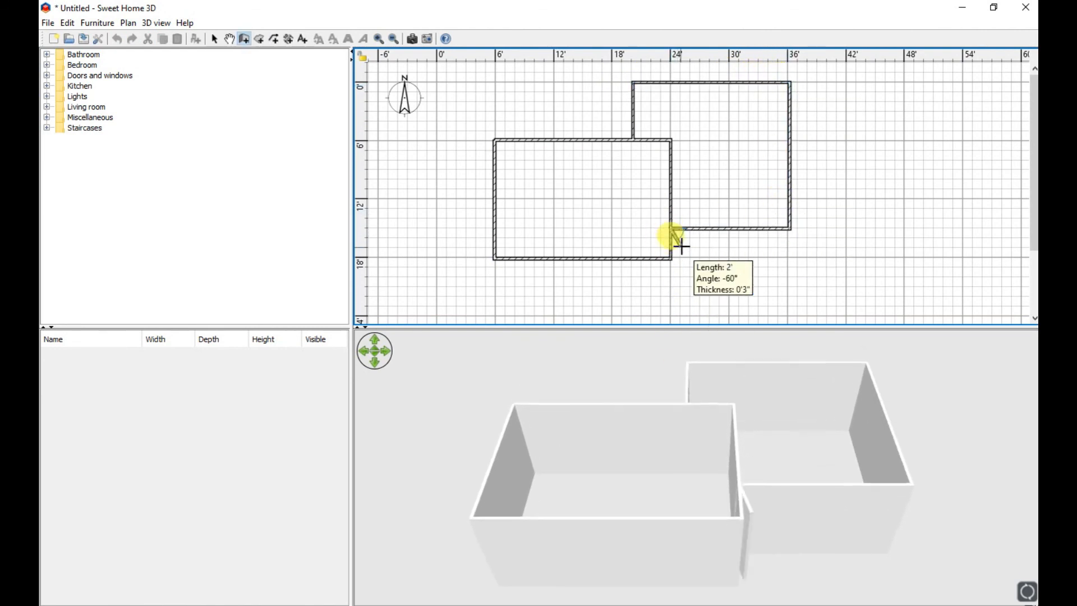
double_click(670, 230)
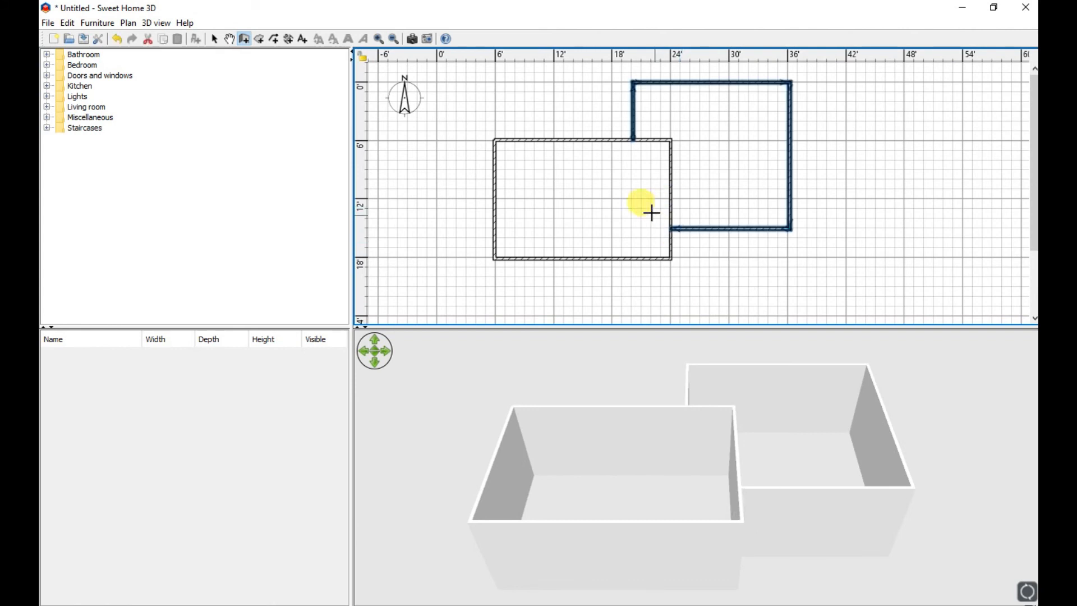
- Draw a wall about 6 ft up from the middle of the first room's upper wall, continuing into an inward-curving wall with about 47° arc extent
scroll(540, 204, "down", 3)
scroll(546, 204, "up", 3)
scroll(545, 204, "up", 1)
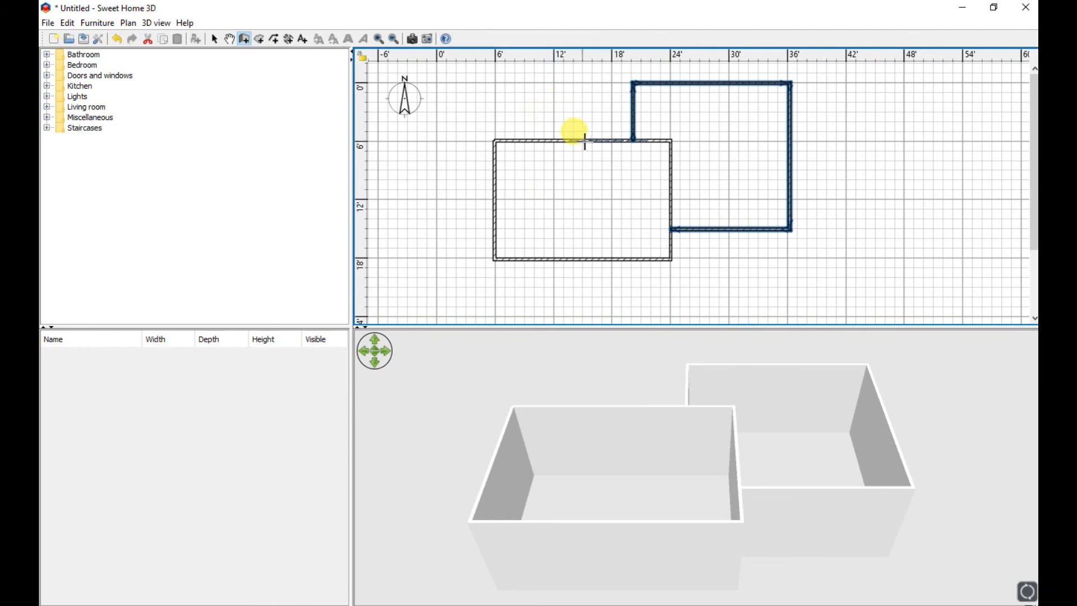
left_click(582, 138)
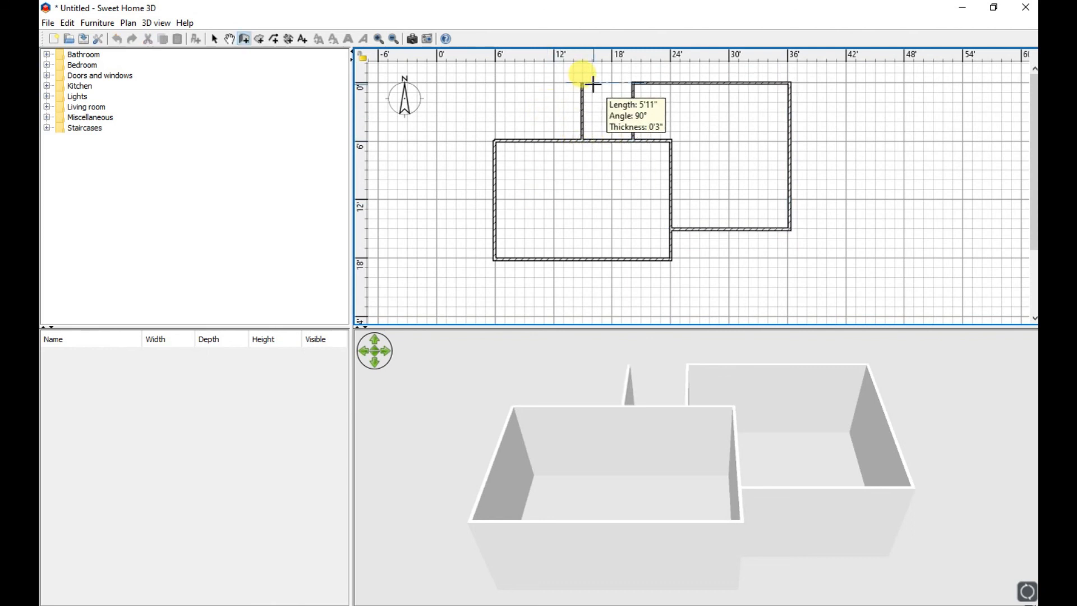
left_click(582, 83)
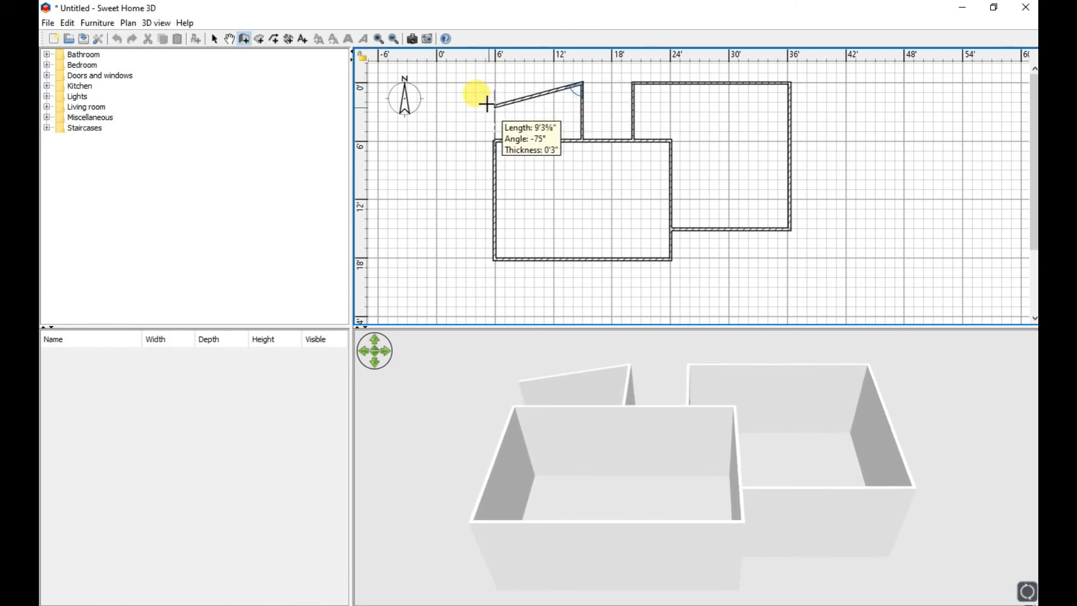
left_click(494, 84)
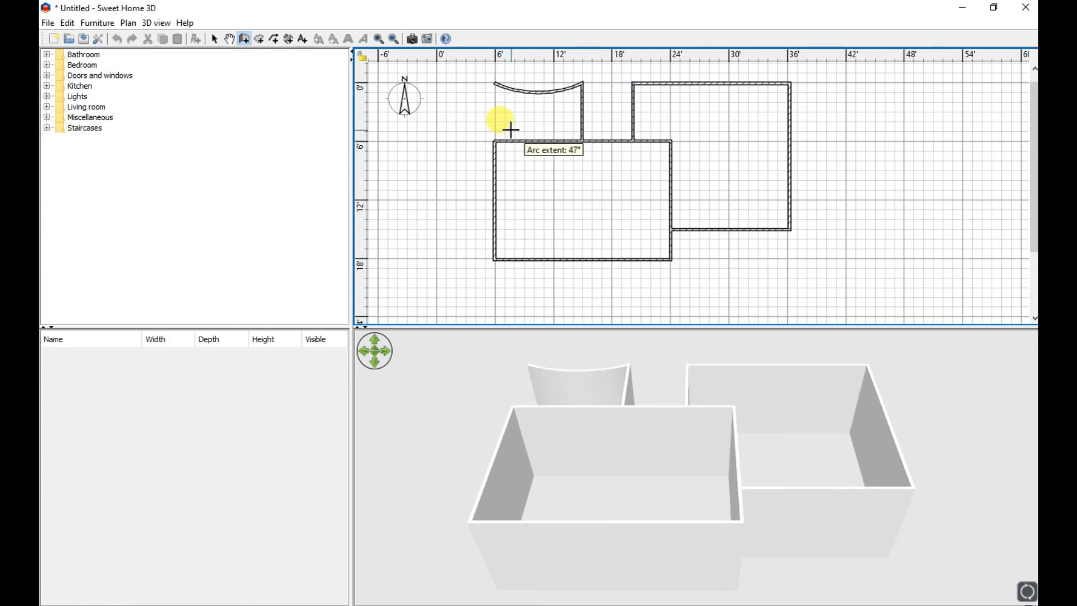
left_click(509, 129)
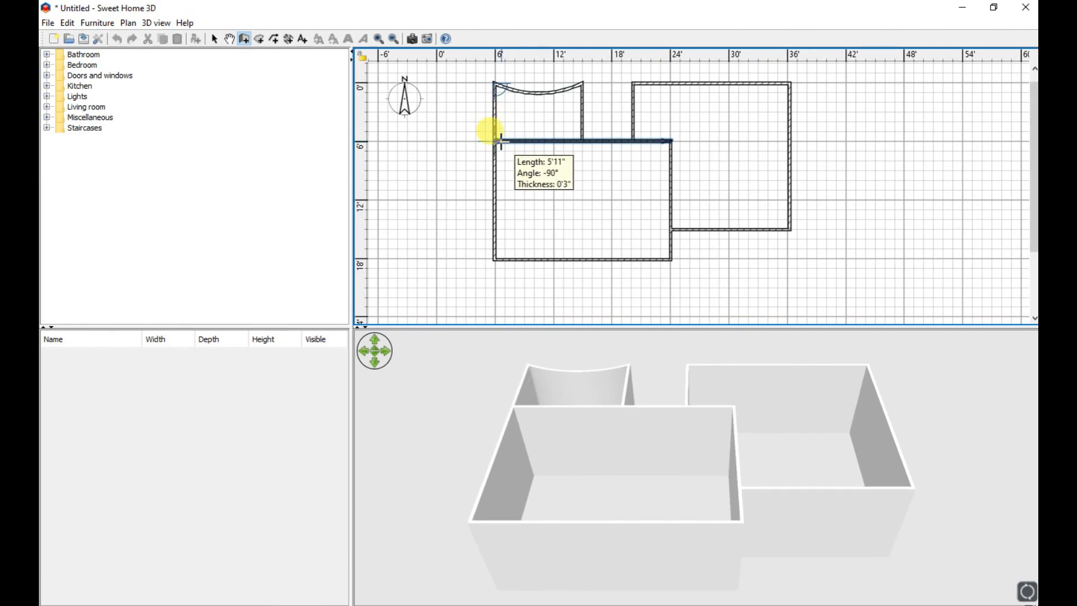
- Close the third room with a large round wall bulging outward and ending at the first room's upper-left corner
left_click(501, 139)
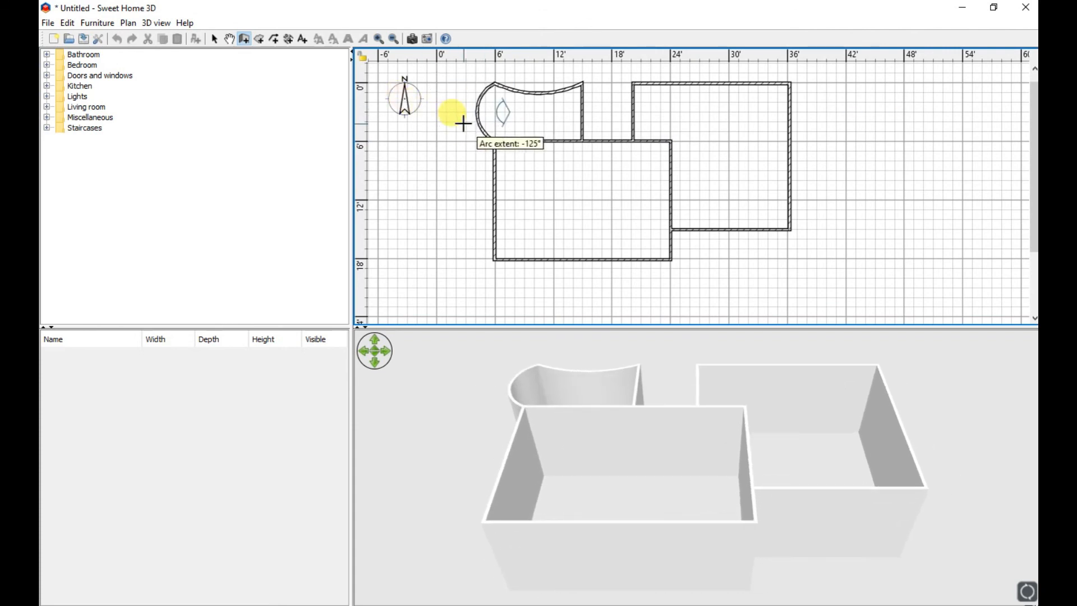
left_click(409, 102)
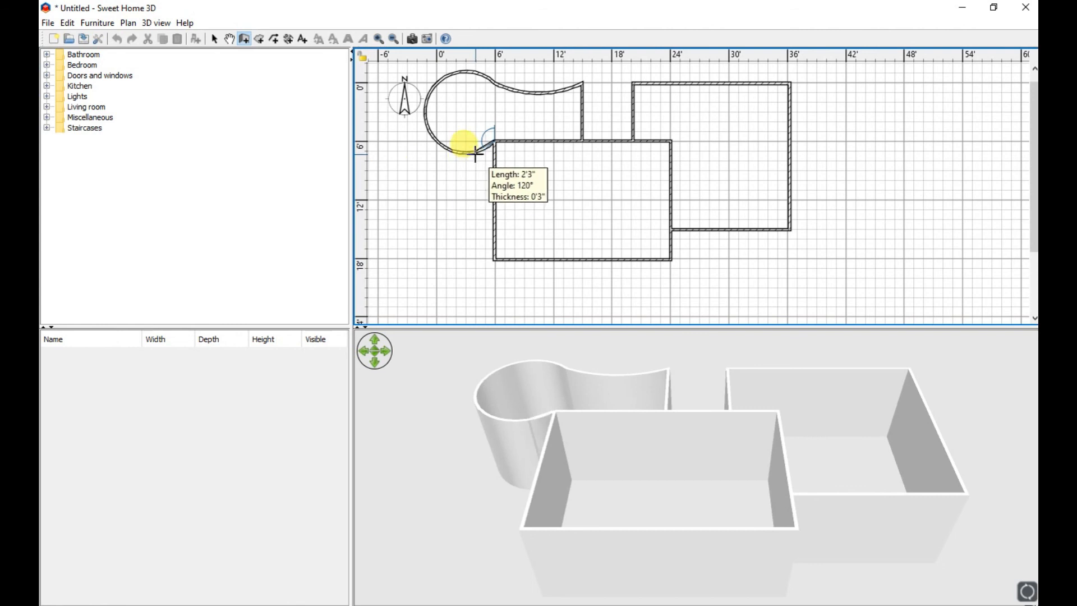
key("Escape")
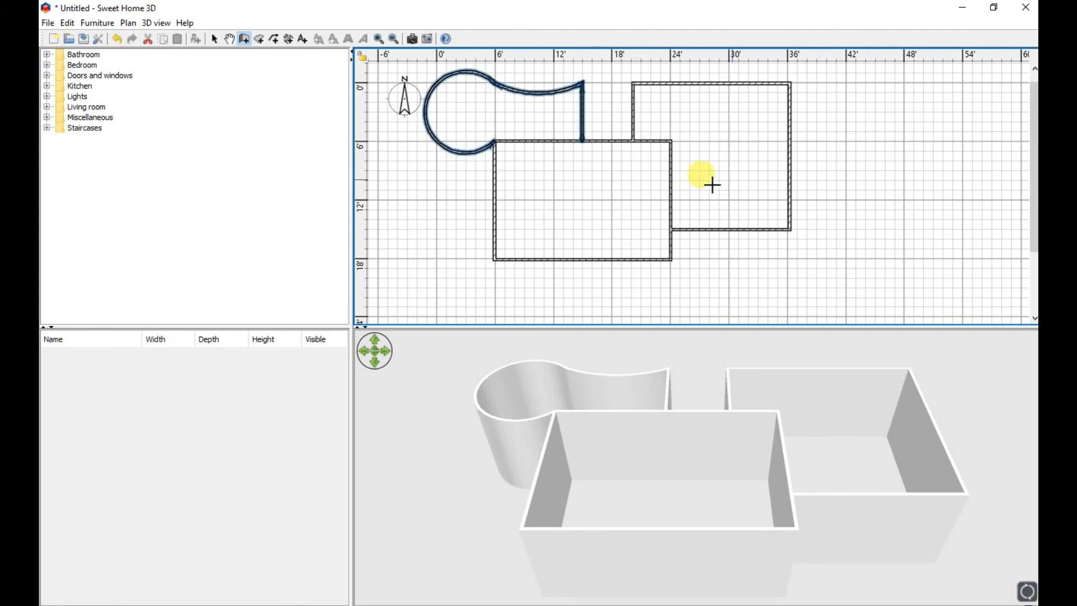
- Render a photo of the three rooms from an angled 3D view with 3D view proportions and the fastest quality, without saving it
scroll(697, 183, "down", 4)
scroll(697, 185, "up", 5)
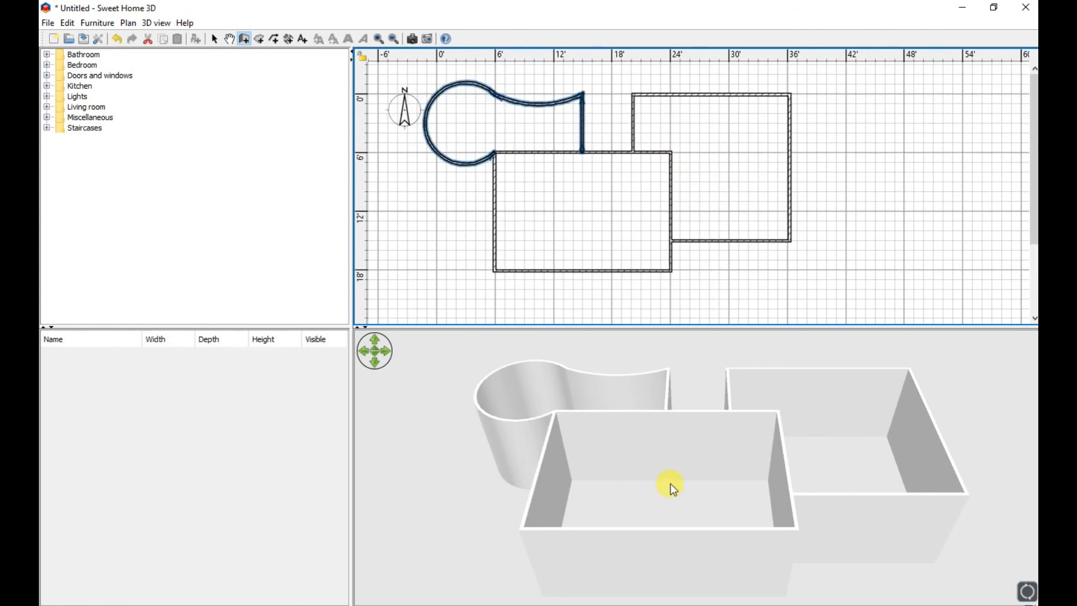
left_click_drag(754, 453, 812, 443)
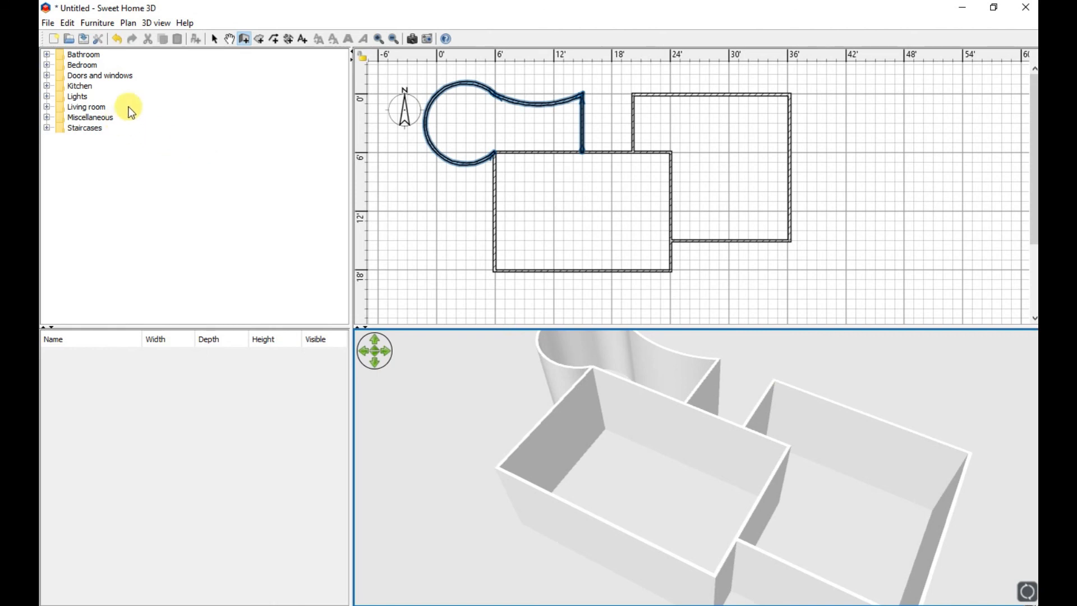
right_click(583, 403)
left_click(643, 527)
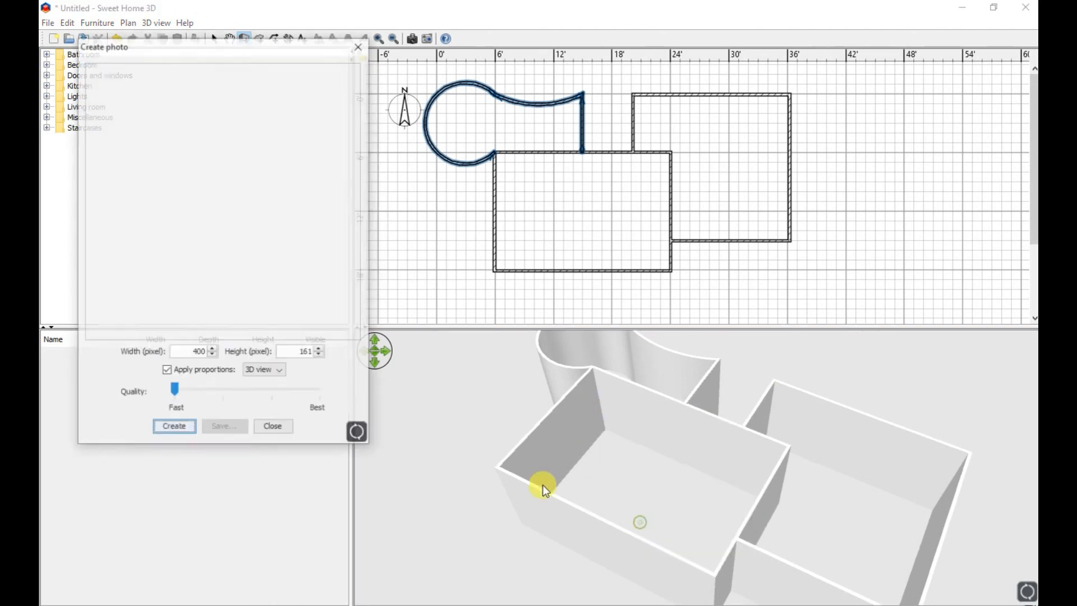
left_click(261, 373)
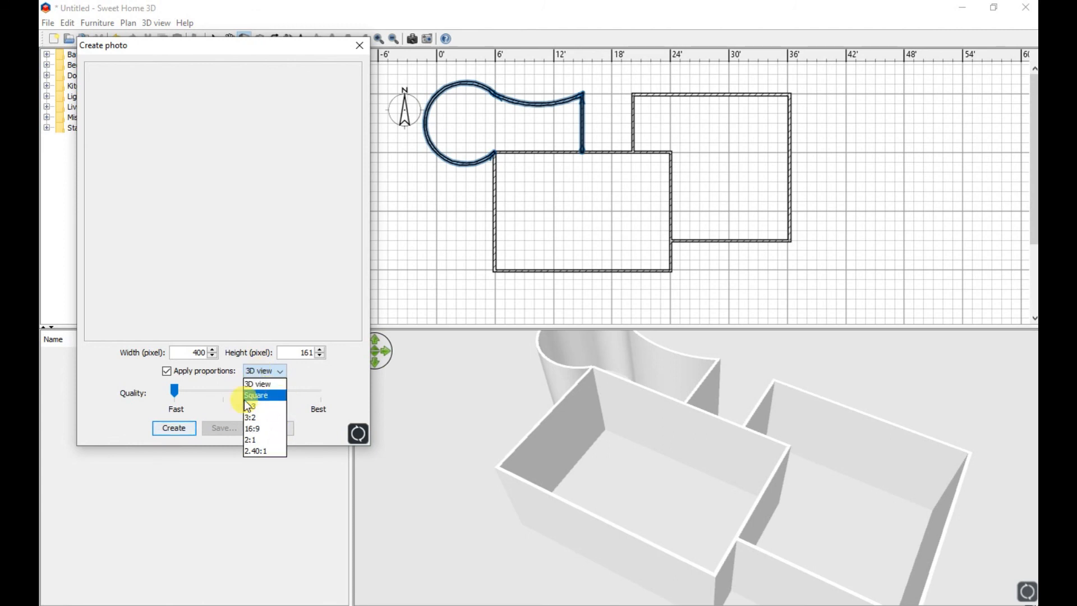
key("Down")
key("Down")
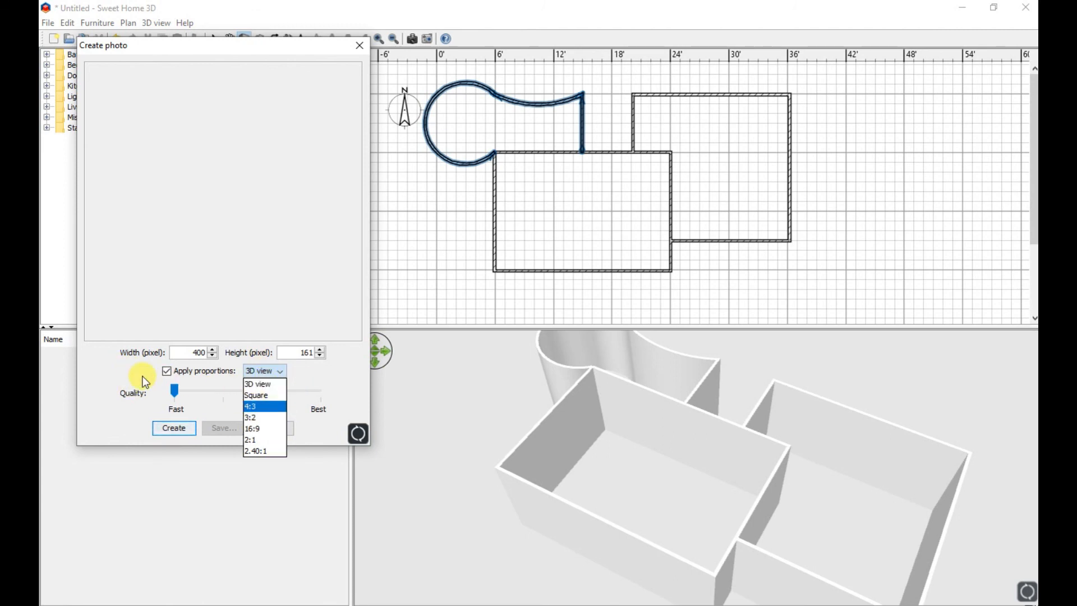
left_click(134, 374)
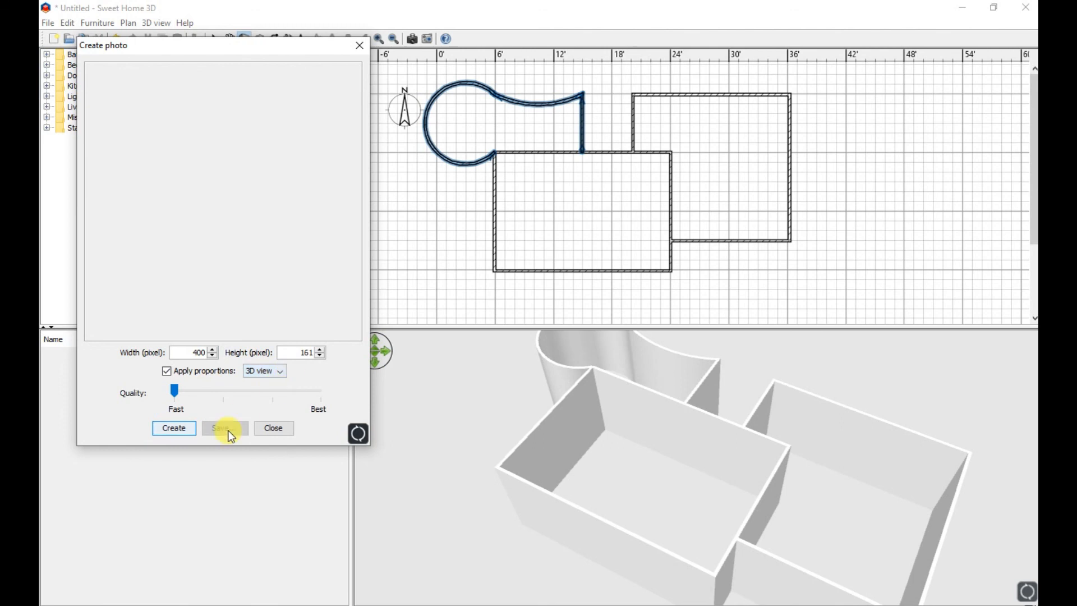
left_click(181, 429)
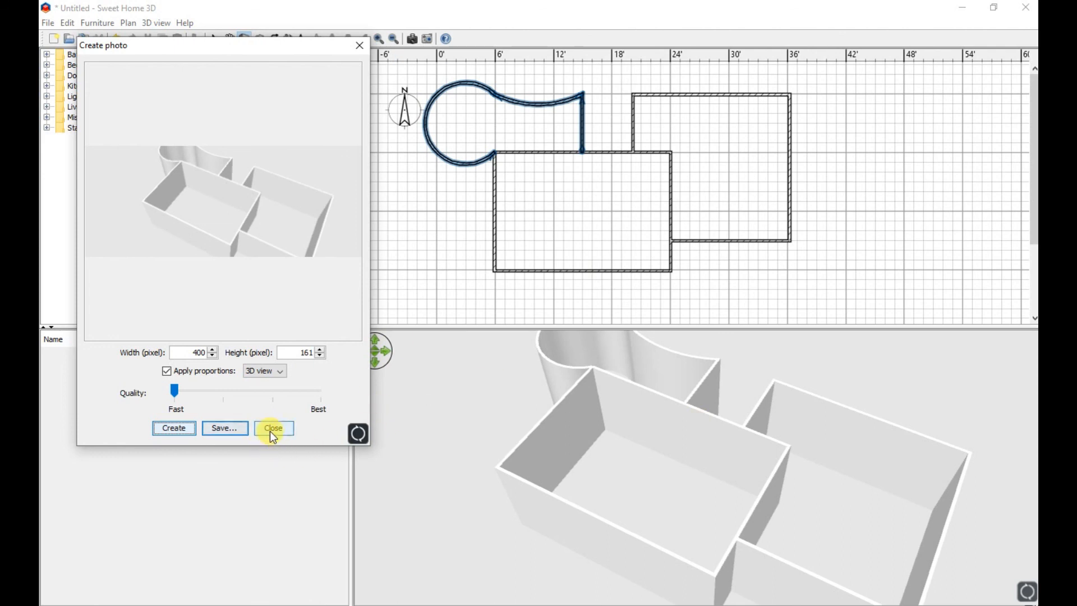
mouse_move(668, 472)
left_mouse_down()
mouse_move(681, 466)
mouse_move(657, 468)
left_mouse_up()
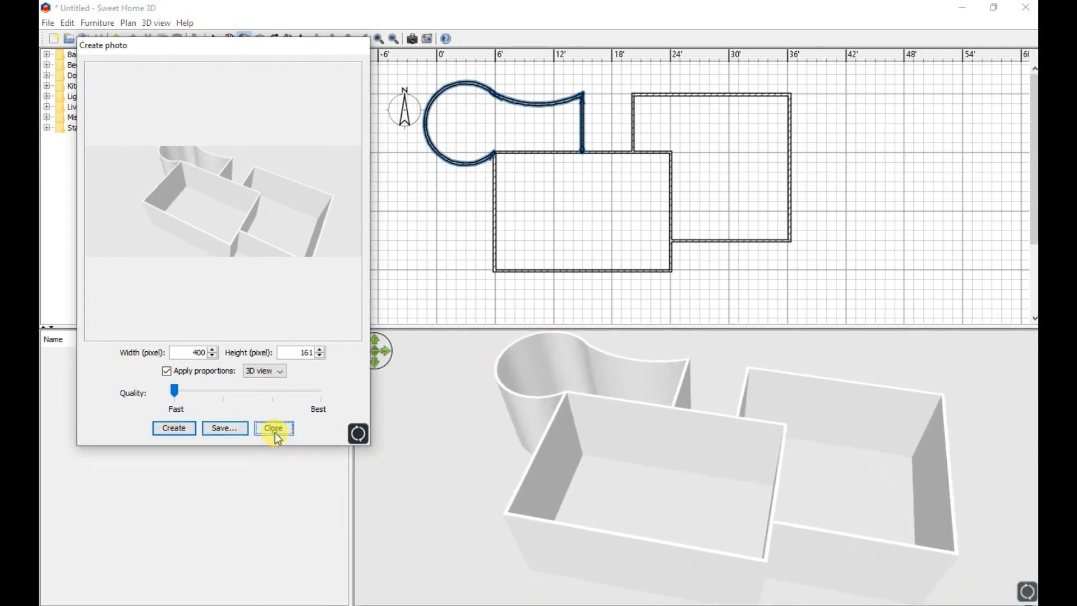
left_click(274, 428)
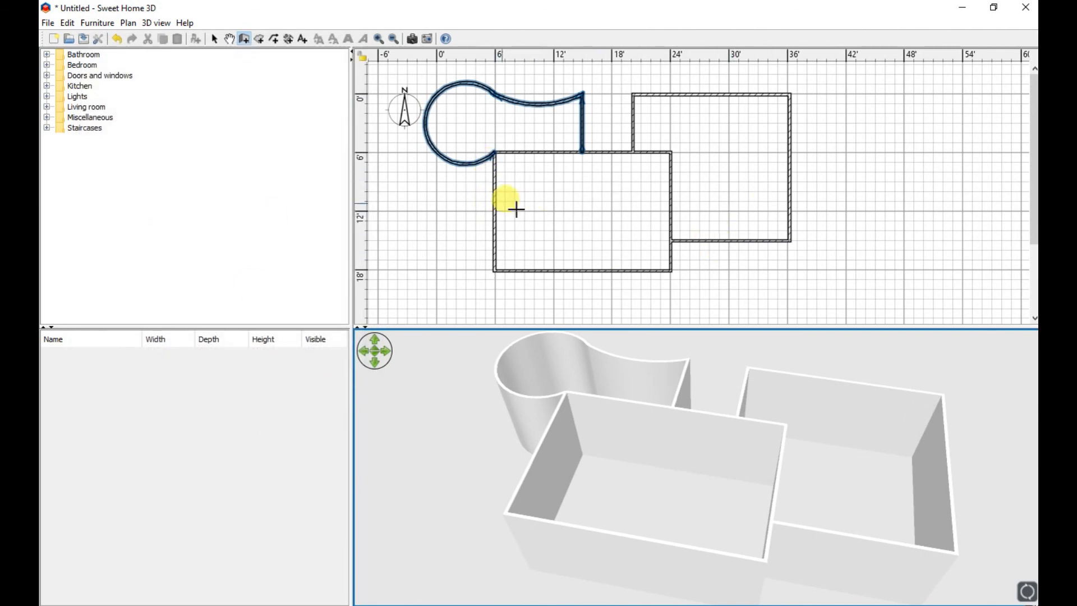
- Place a Door frame from the Doors and windows catalog in the left wall of the first rectangular room
left_click(48, 75)
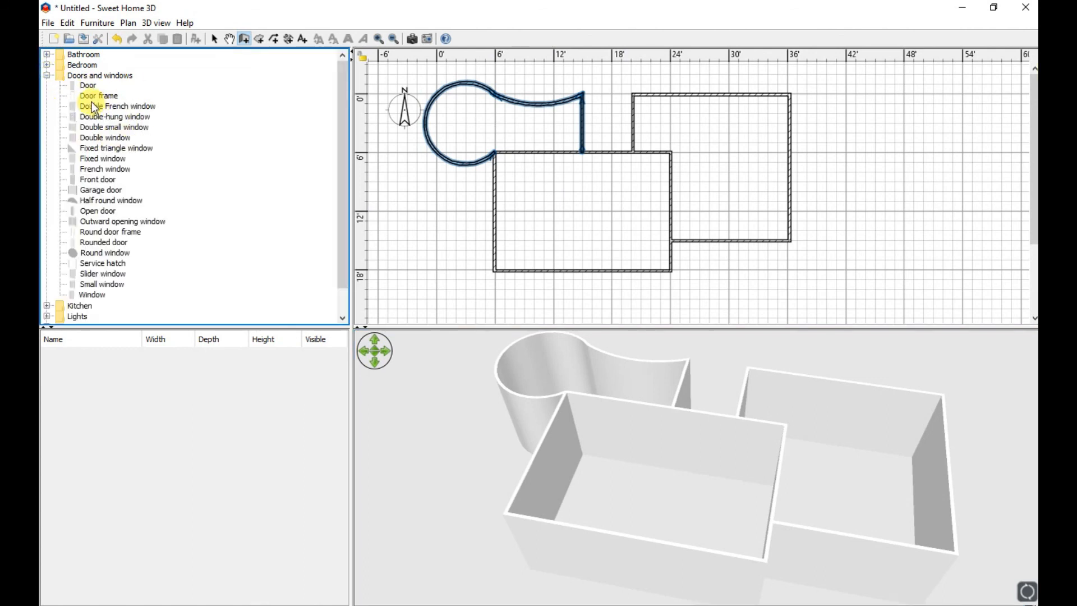
left_click_drag(93, 102, 494, 210)
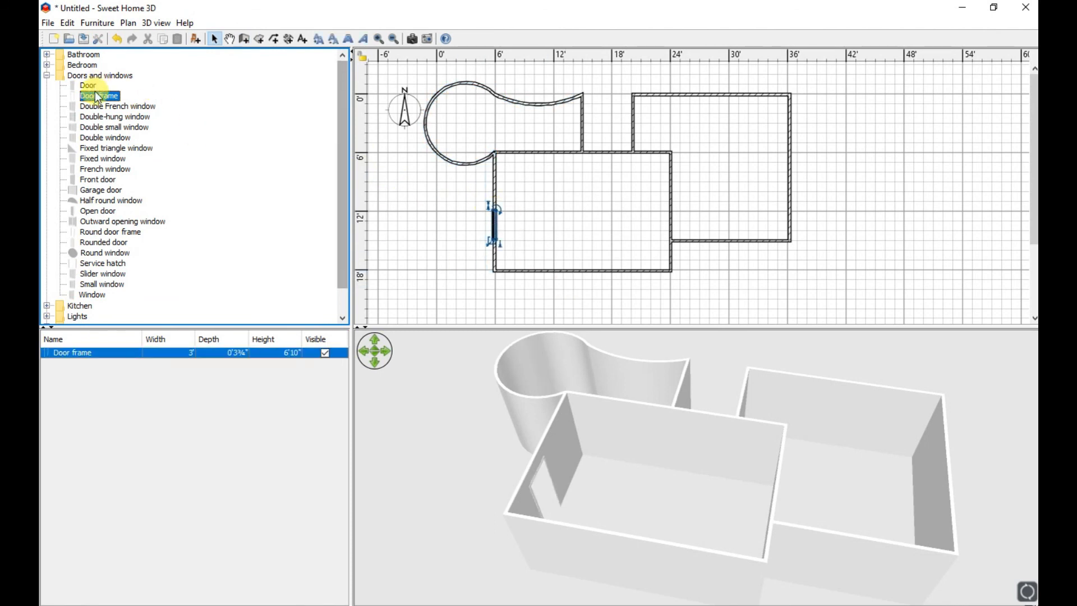
right_click_drag(620, 497, 550, 449)
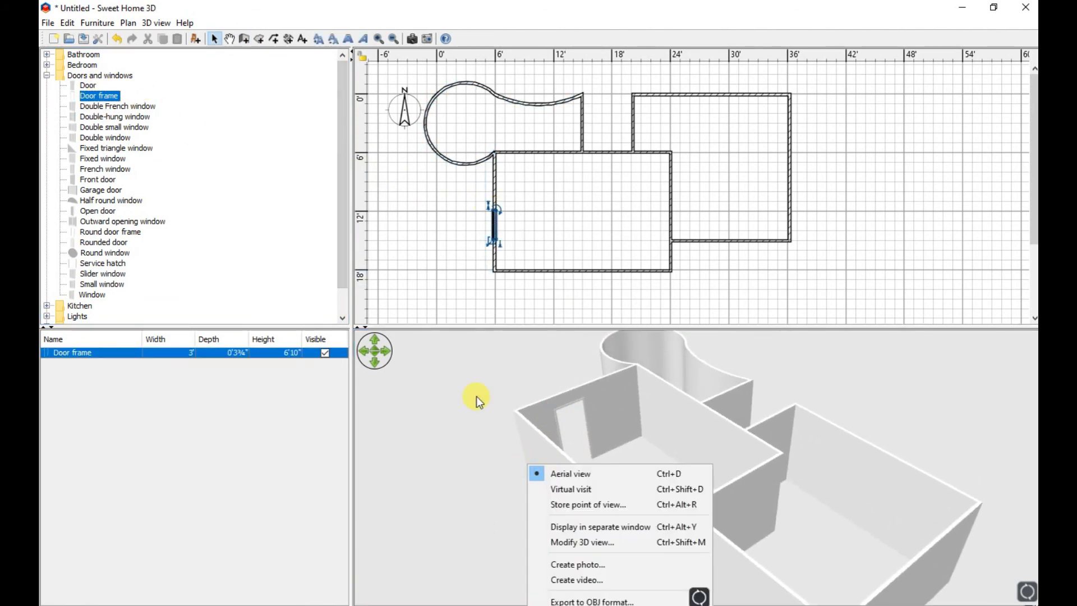
left_click_drag(543, 411, 435, 409)
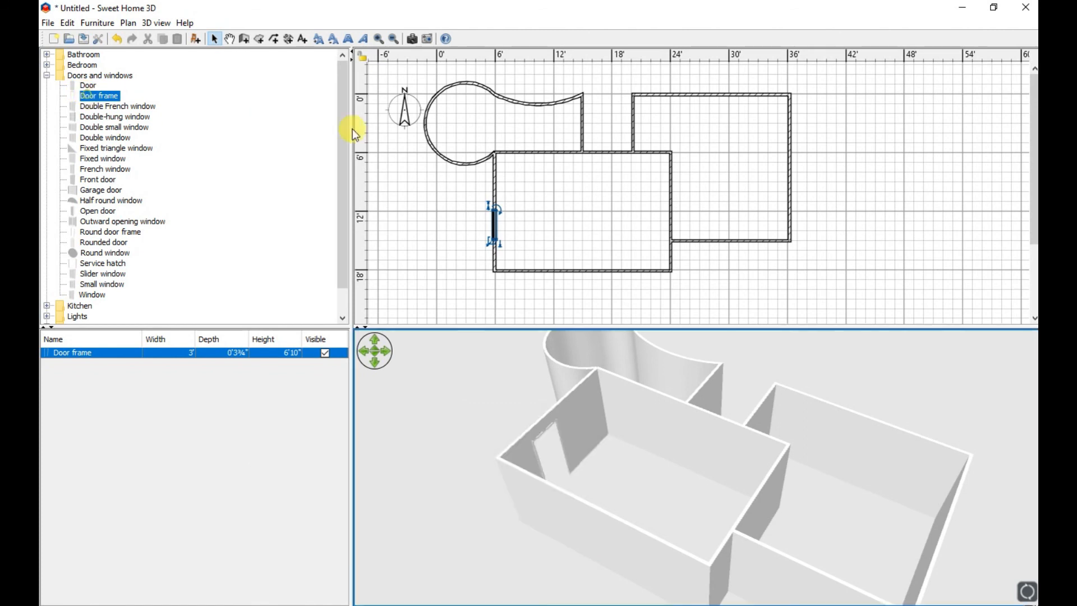
- Place Door frames in the first rectangular room's right and upper walls, and a Double window in the middle of its lower wall
left_click_drag(99, 96, 669, 194)
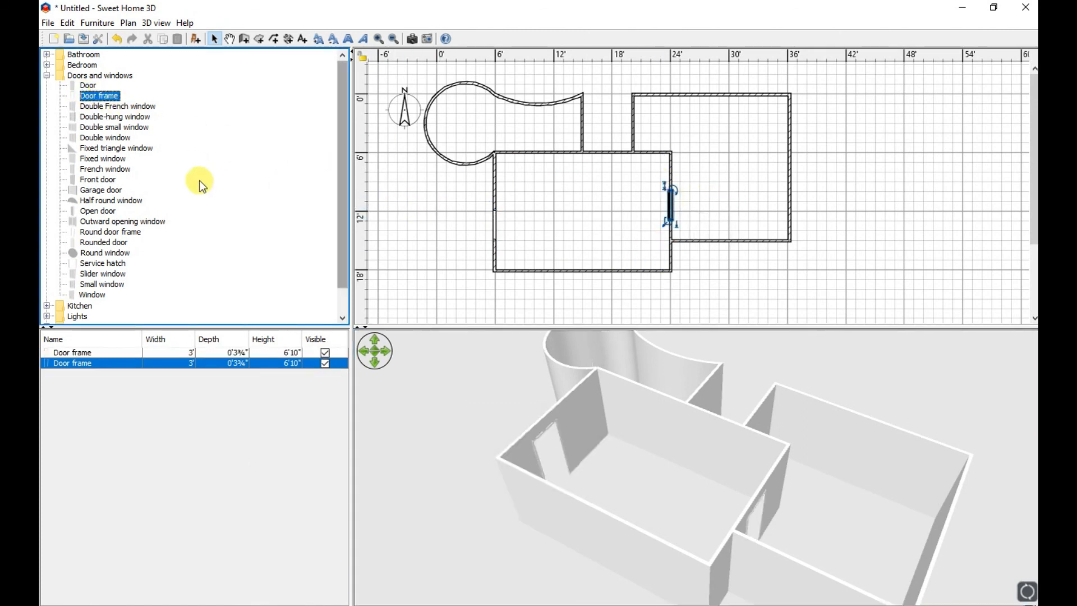
left_click_drag(112, 101, 553, 152)
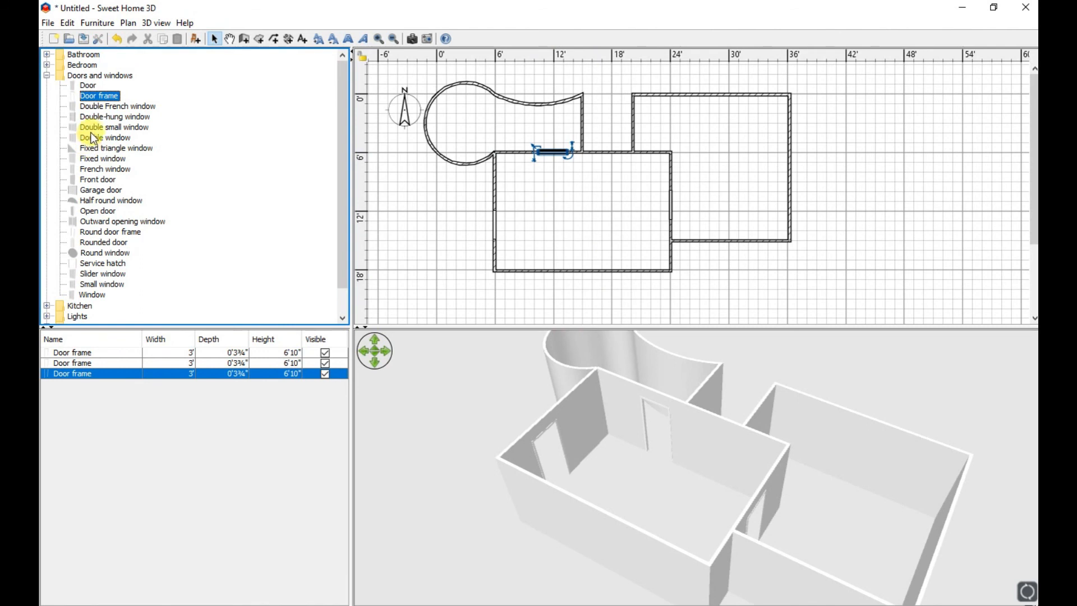
left_click_drag(104, 137, 564, 265)
mouse_move(521, 553)
left_mouse_down()
mouse_move(535, 474)
mouse_move(518, 441)
mouse_move(627, 521)
mouse_move(588, 550)
mouse_move(524, 536)
left_mouse_up()
right_click(524, 537)
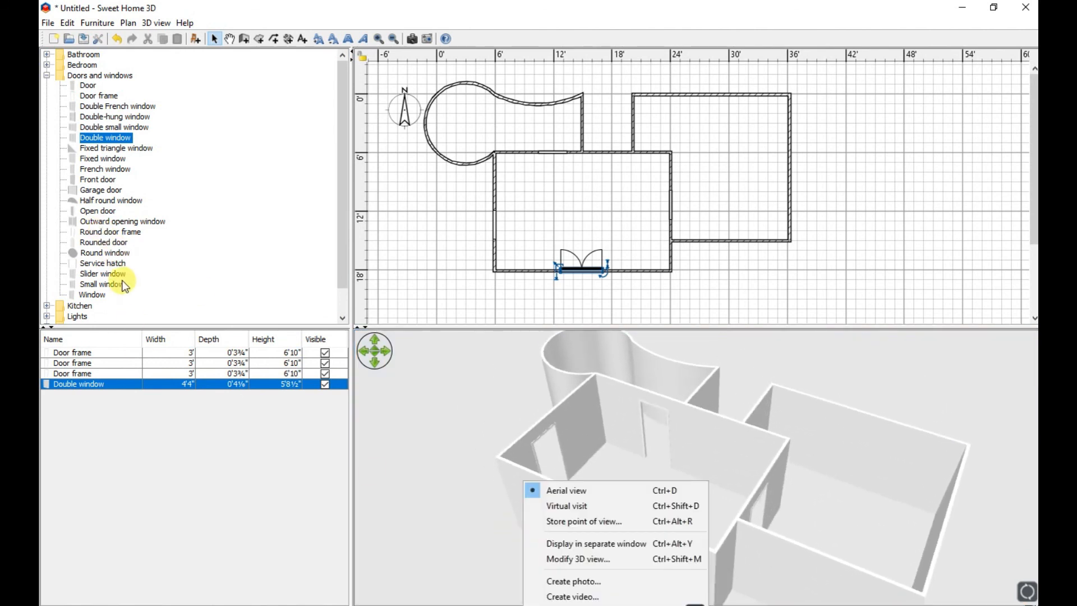
left_click(432, 436)
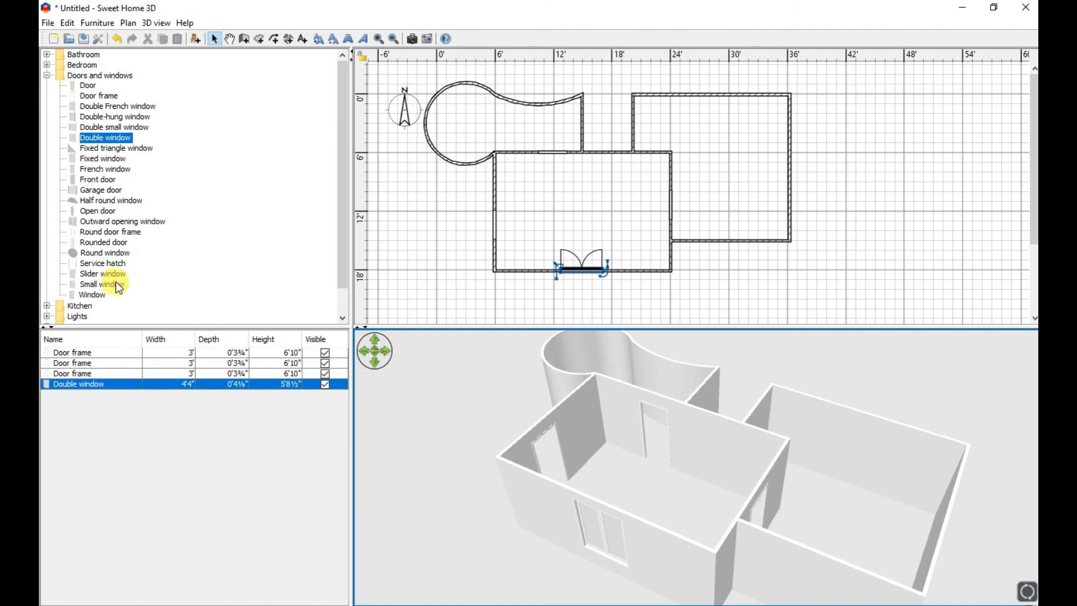
- Examine the door frames and the double window from several angles in the 3D view
left_click_drag(445, 344, 510, 390)
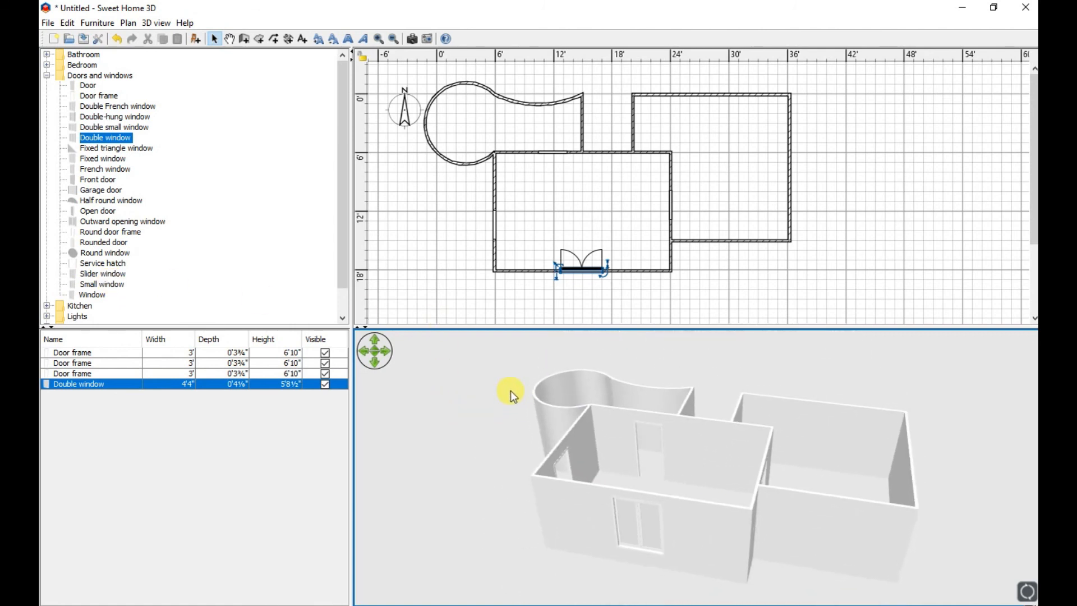
right_click(510, 390)
left_click(806, 396)
left_click_drag(611, 457, 638, 426)
right_click(657, 425)
left_click(602, 123)
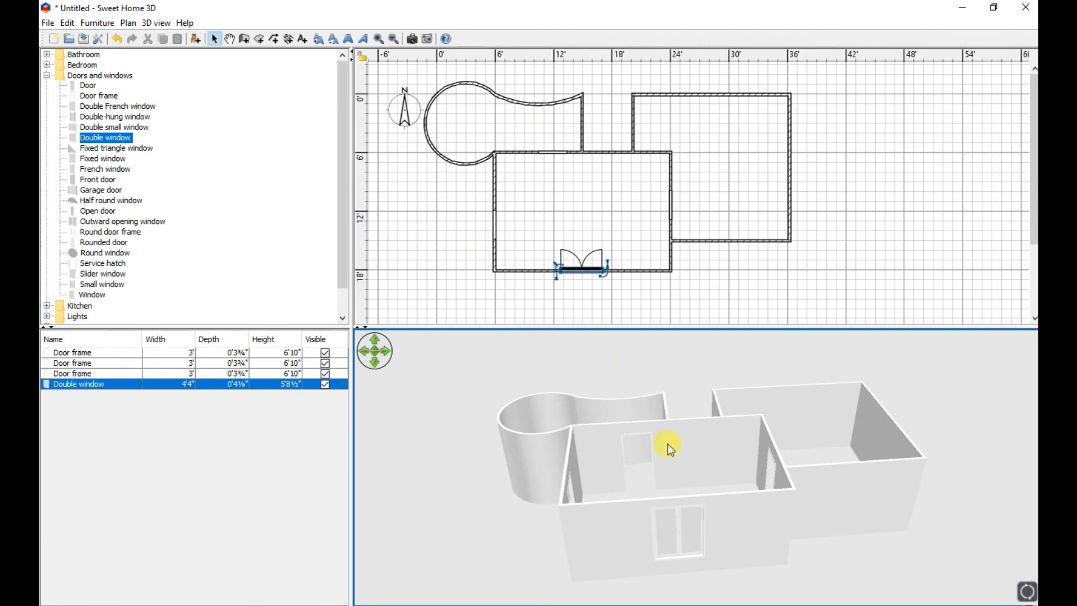
left_click_drag(678, 358, 724, 394)
right_click(724, 394)
left_click(490, 366)
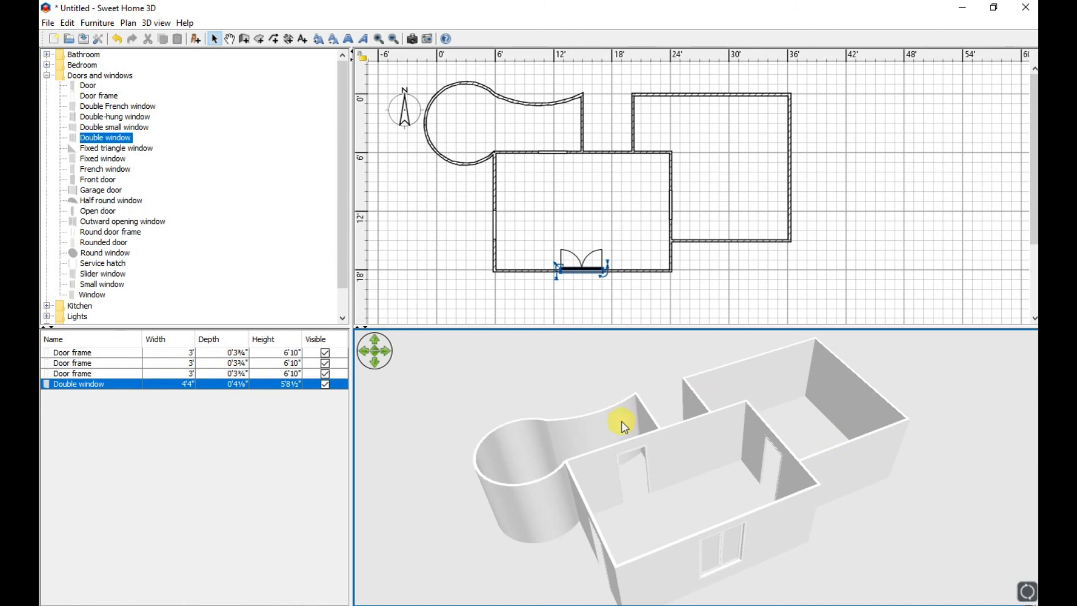
- Export the floor plan in SVG format to the Downloads folder as test1
right_click(817, 158)
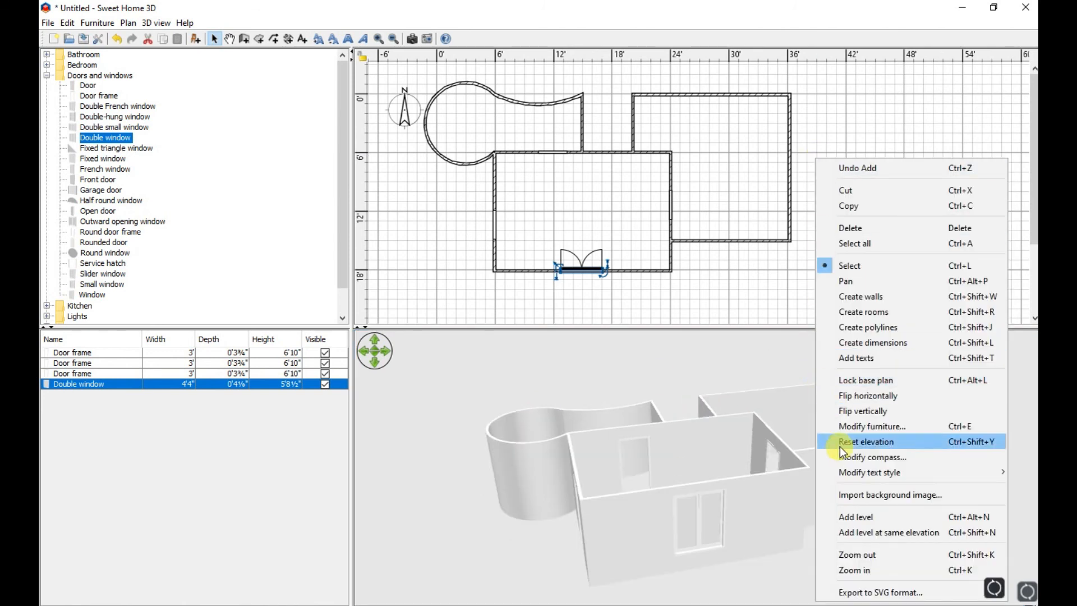
left_click(896, 593)
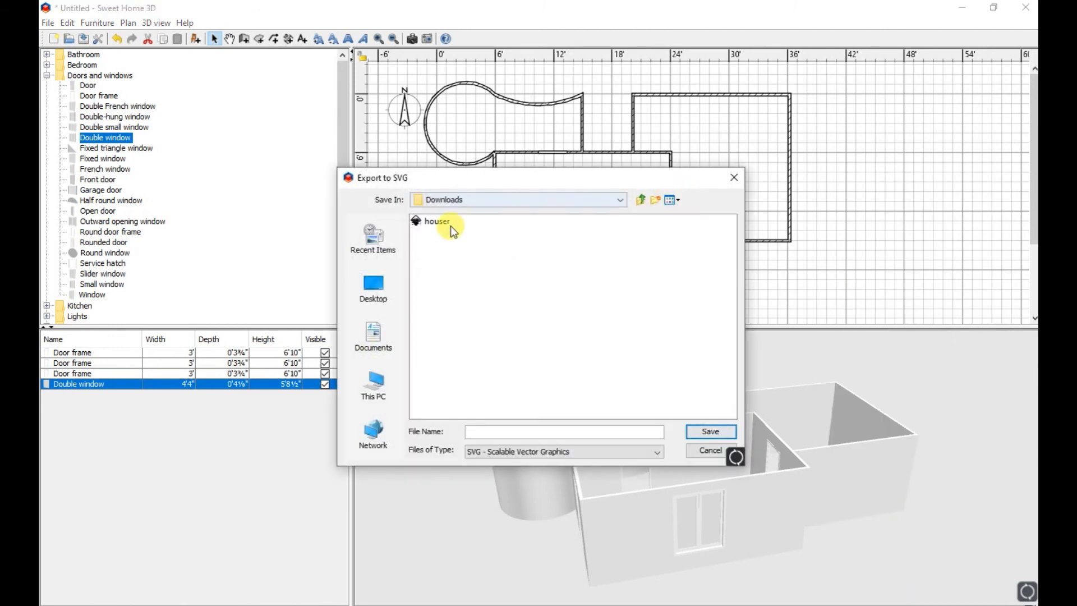
left_click(523, 432)
type("test1")
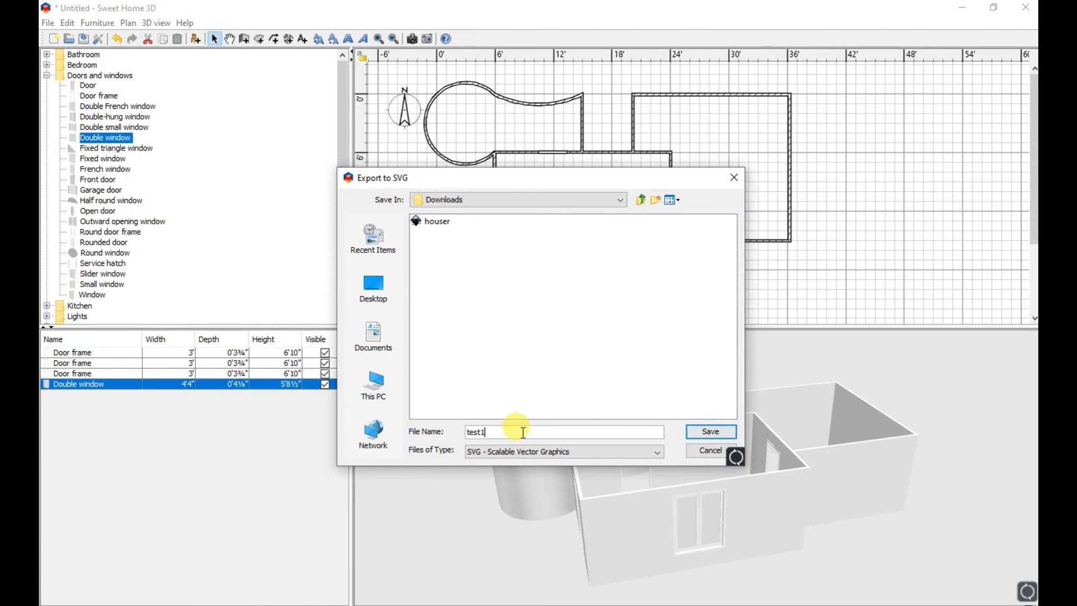
left_click(710, 431)
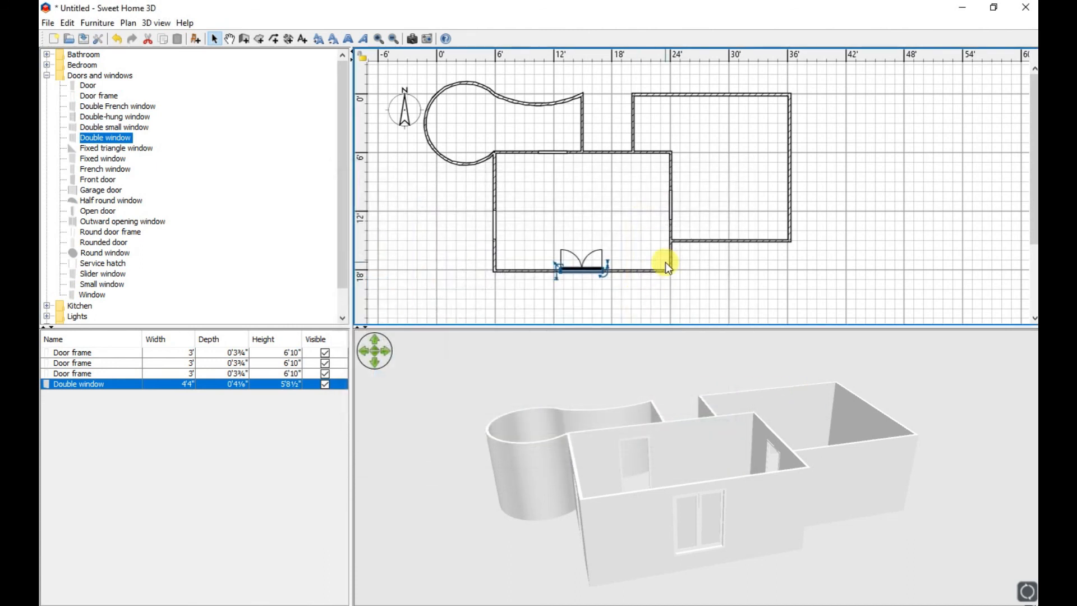
- Export all home items of the 3D view in OBJ format to the Downloads folder as test1
right_click(496, 361)
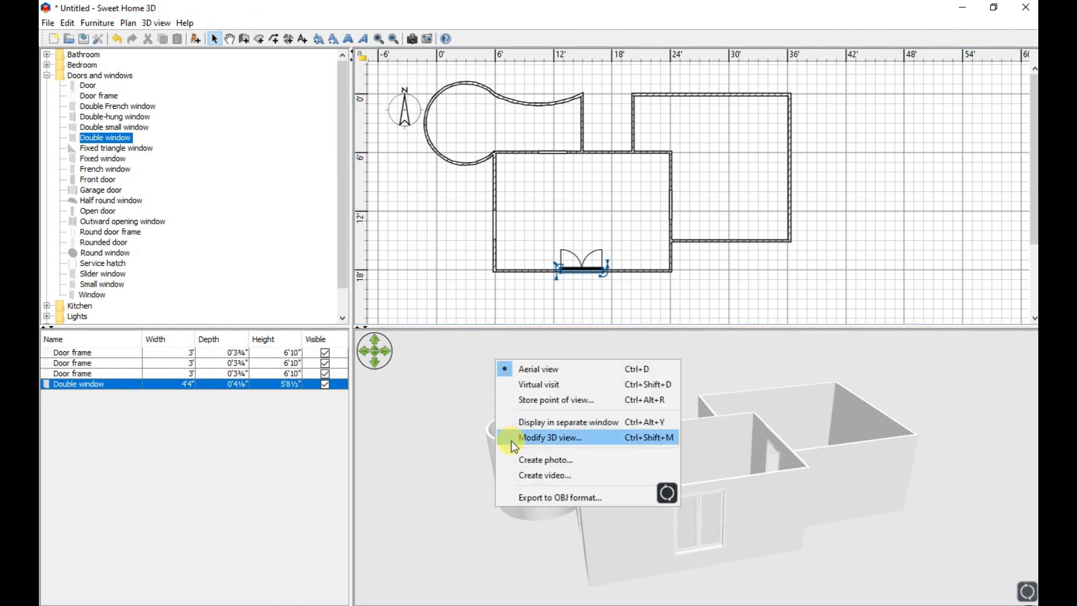
left_click(597, 498)
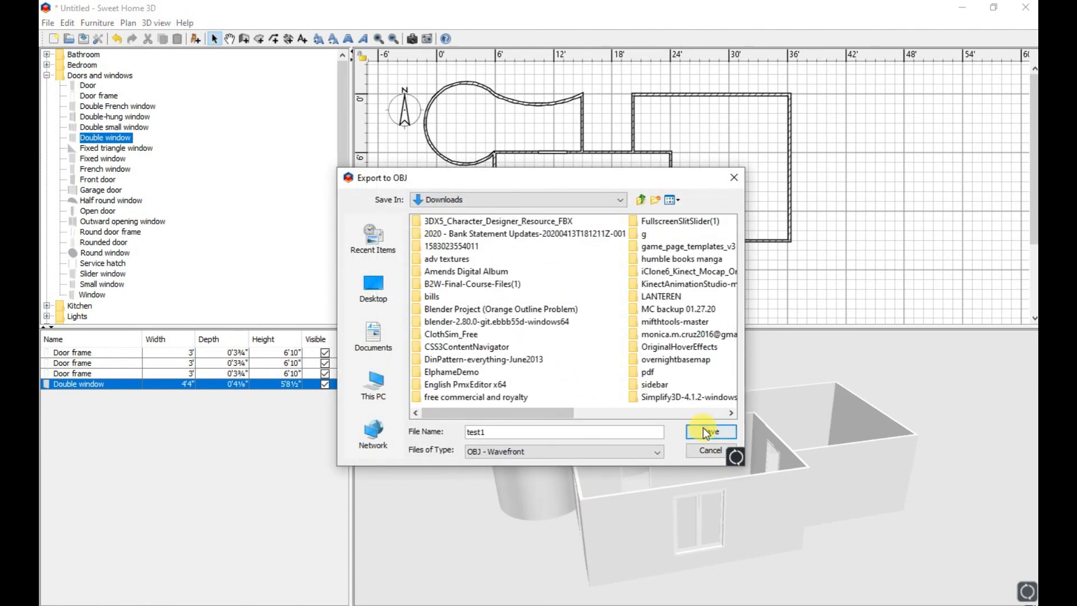
left_click(710, 432)
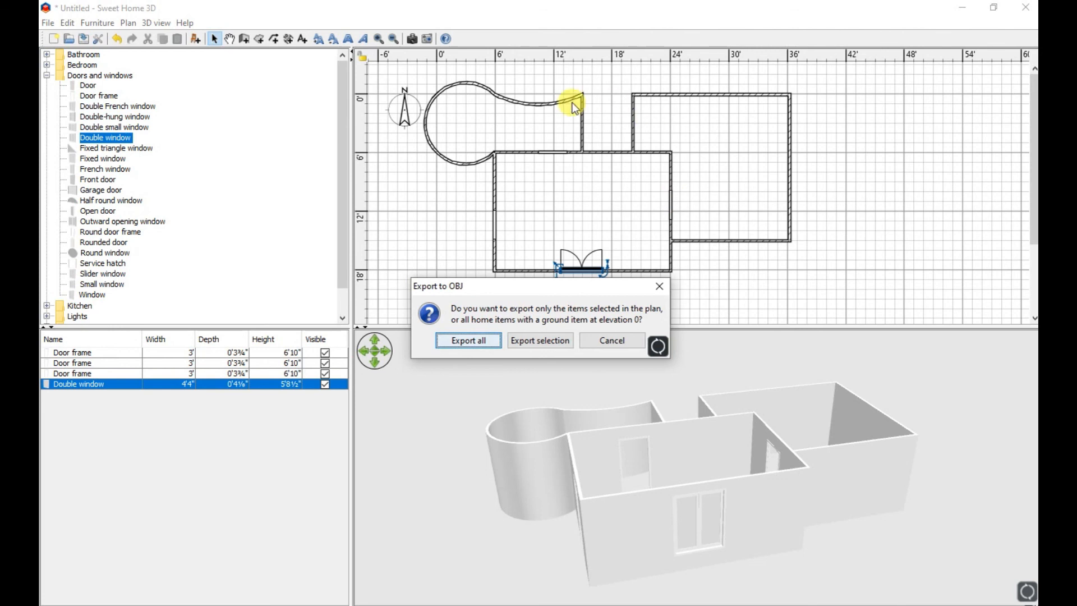
left_click(467, 342)
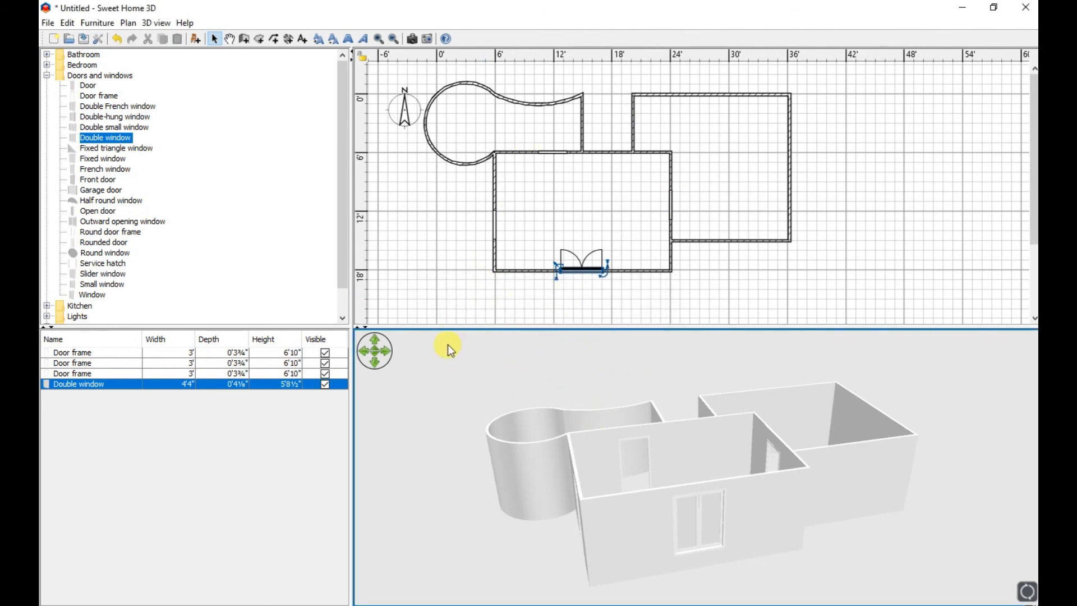
- Switch to Blender, dismiss the splash screen and delete the default cube
left_click(505, 289)
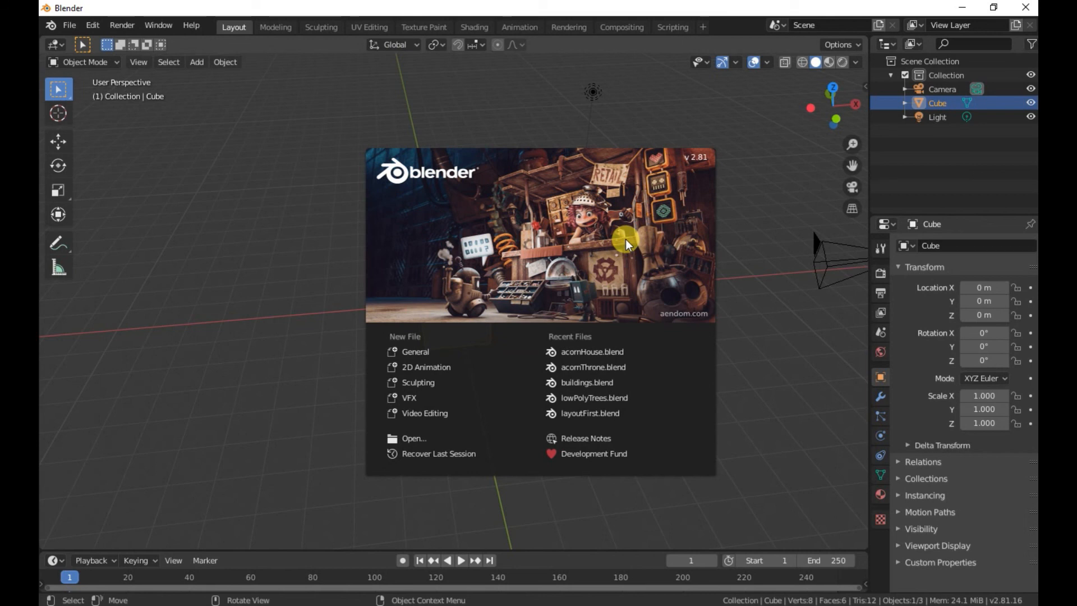
left_click(289, 204)
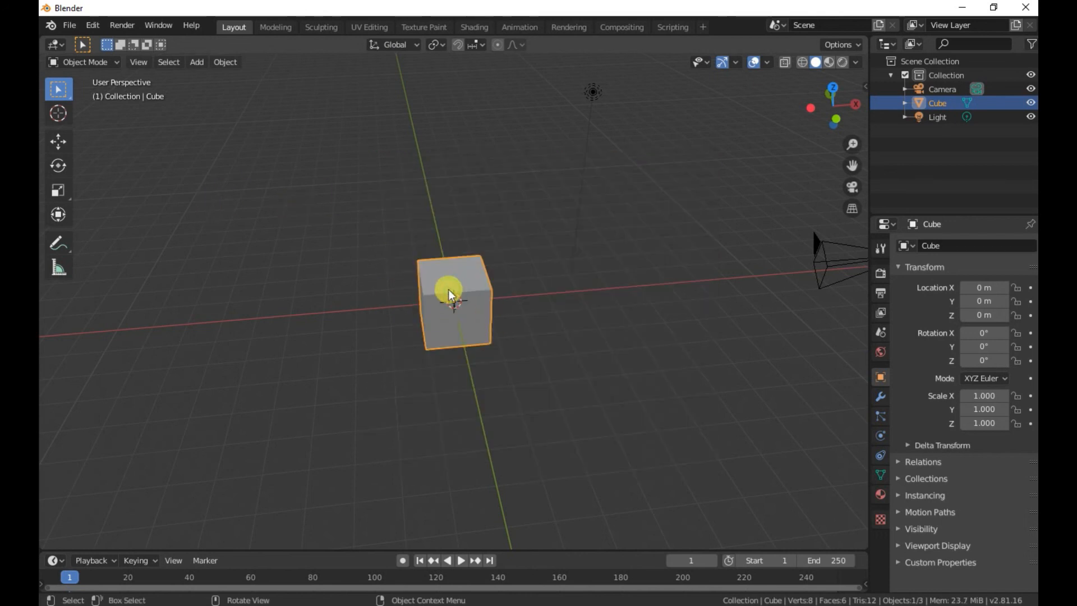
key("Delete")
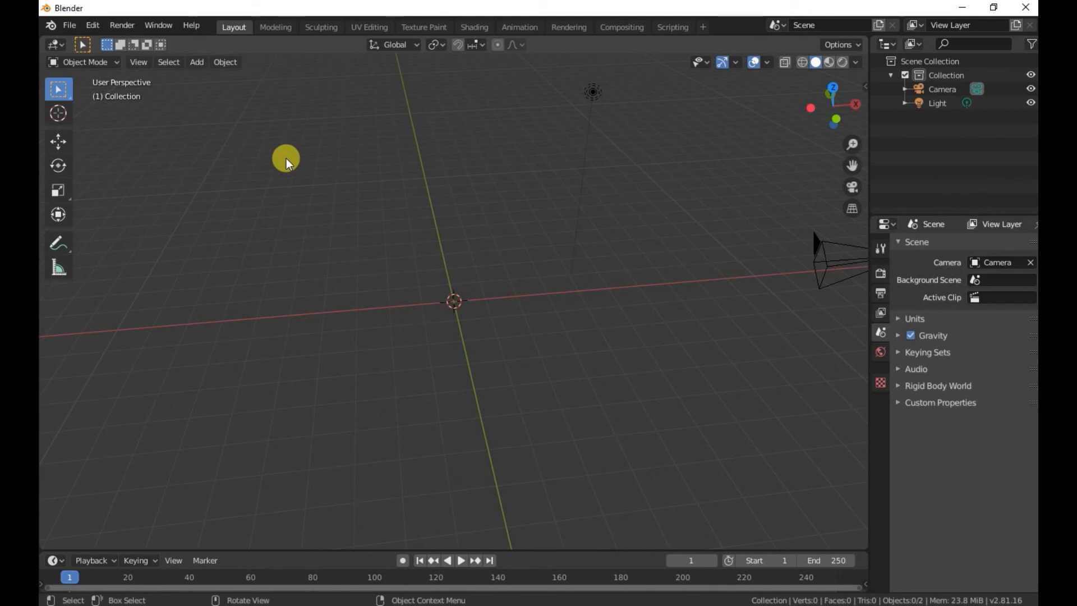
- Import the Wavefront file test1.obj from the Downloads folder
left_click(70, 26)
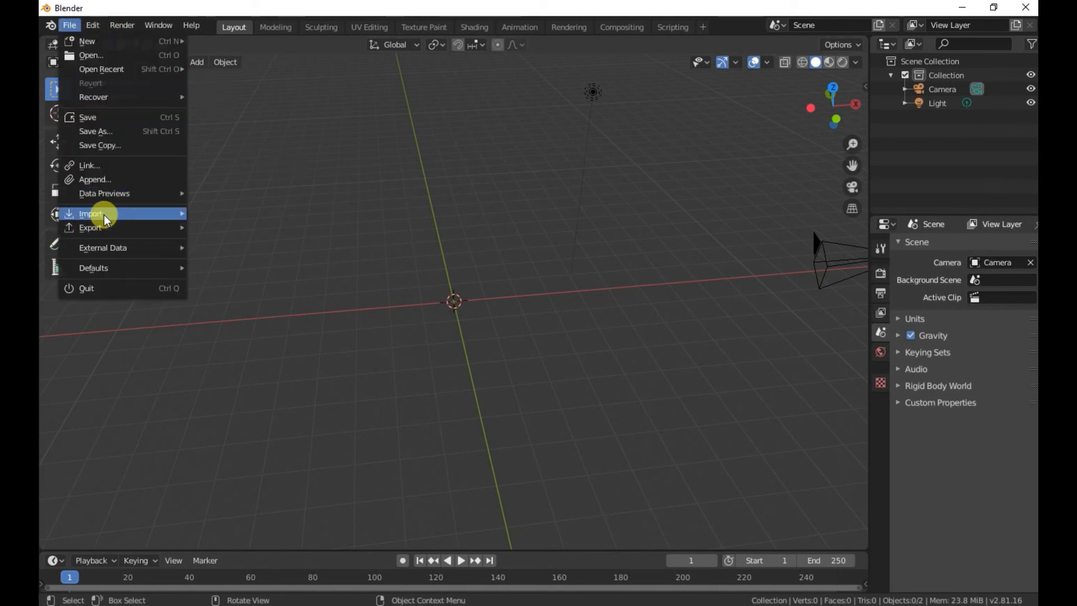
mouse_move(139, 211)
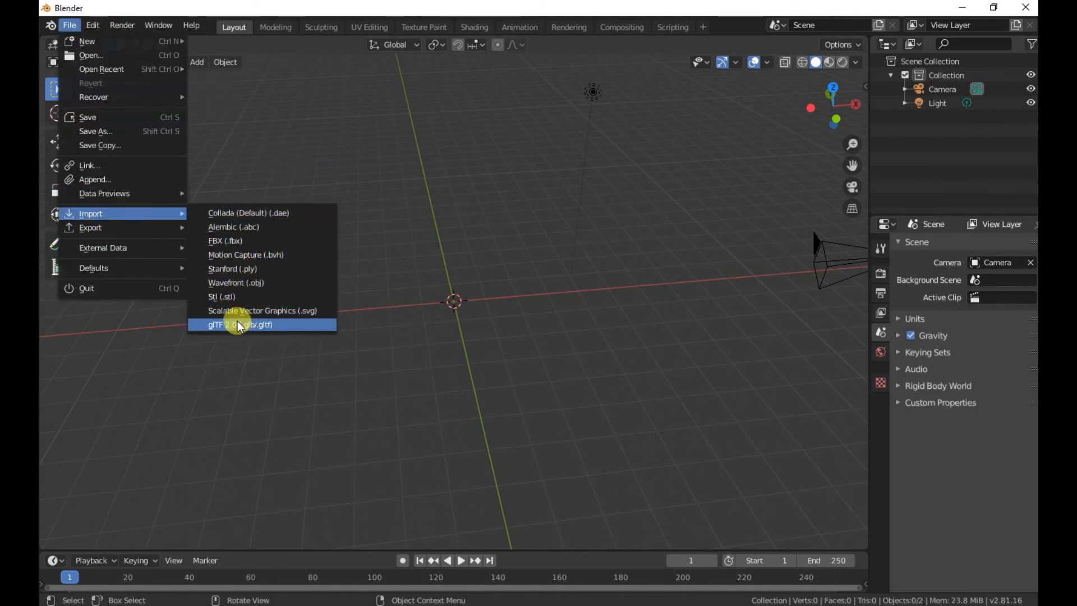
left_click(264, 283)
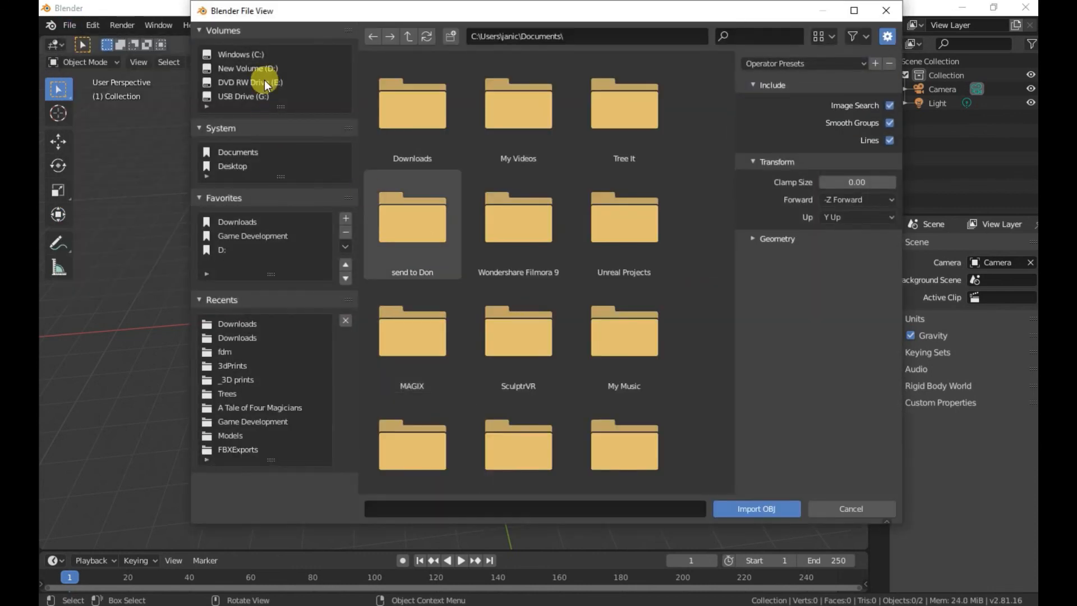
left_click(243, 226)
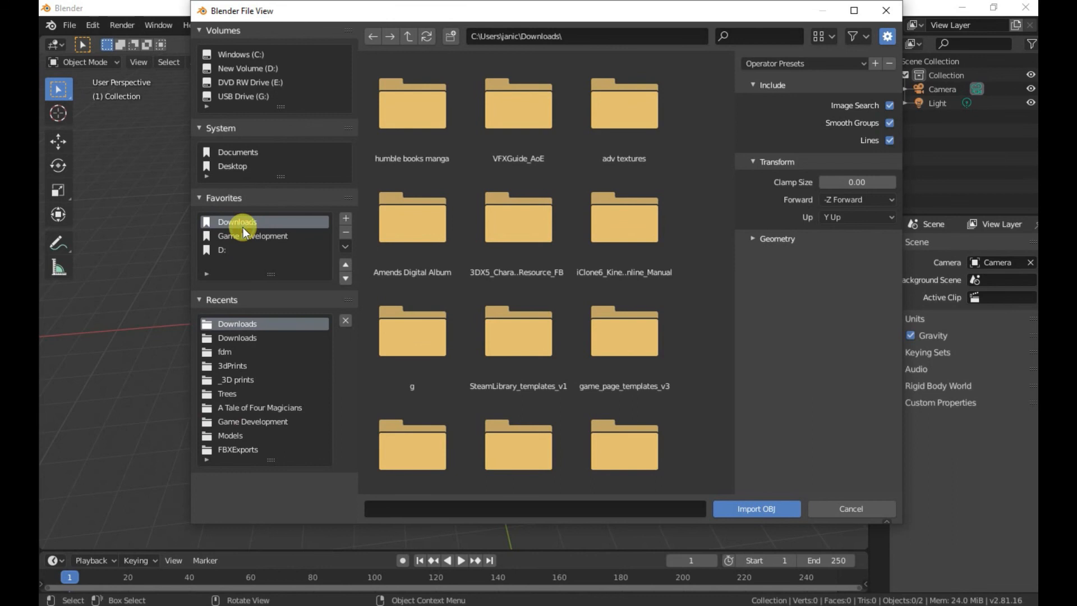
scroll(475, 268, "down", 10)
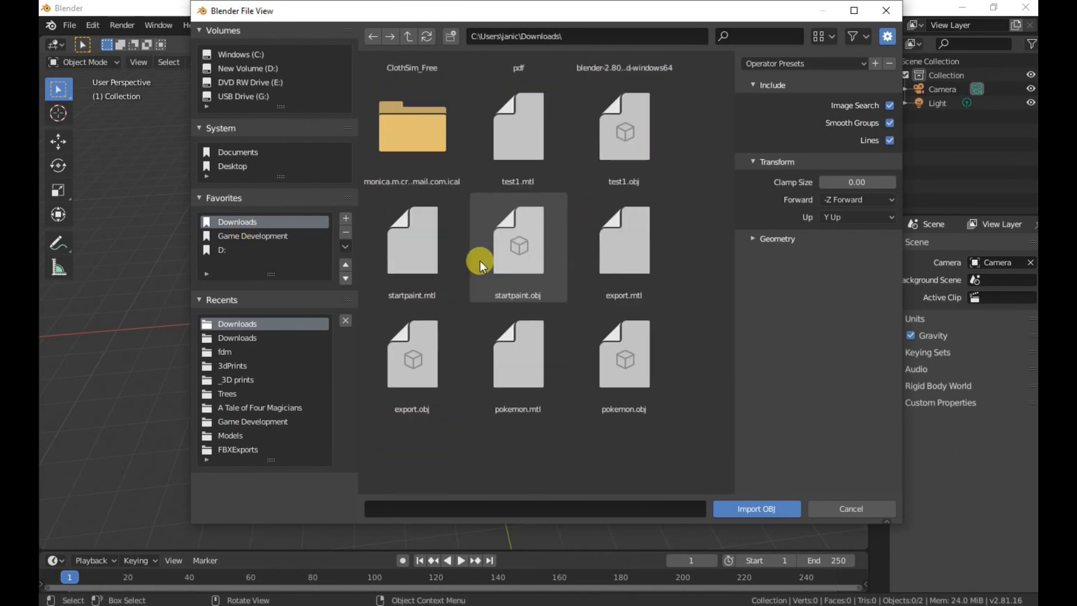
double_click(624, 147)
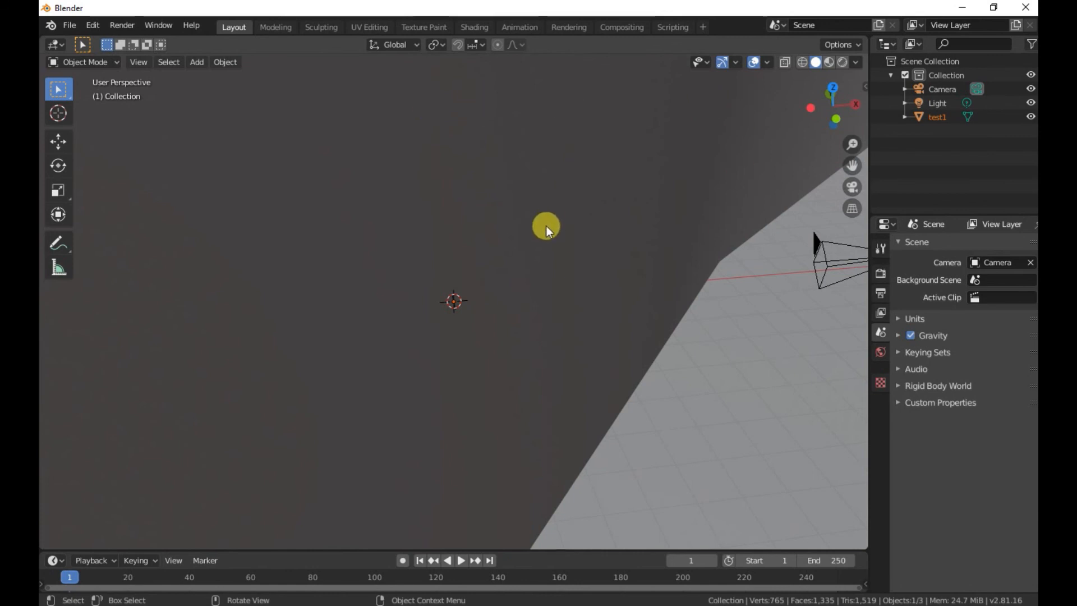
- Scale the imported house model down uniformly to about 0.0128 so it fits near the scene origin
scroll(545, 230, "down", 8)
scroll(544, 229, "up", 7)
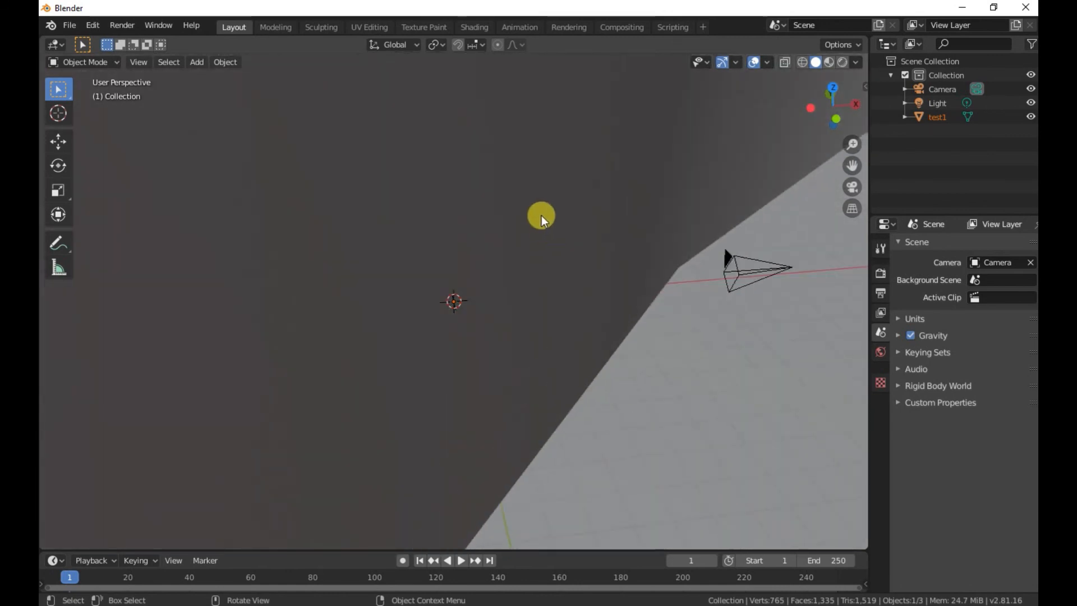
key("s")
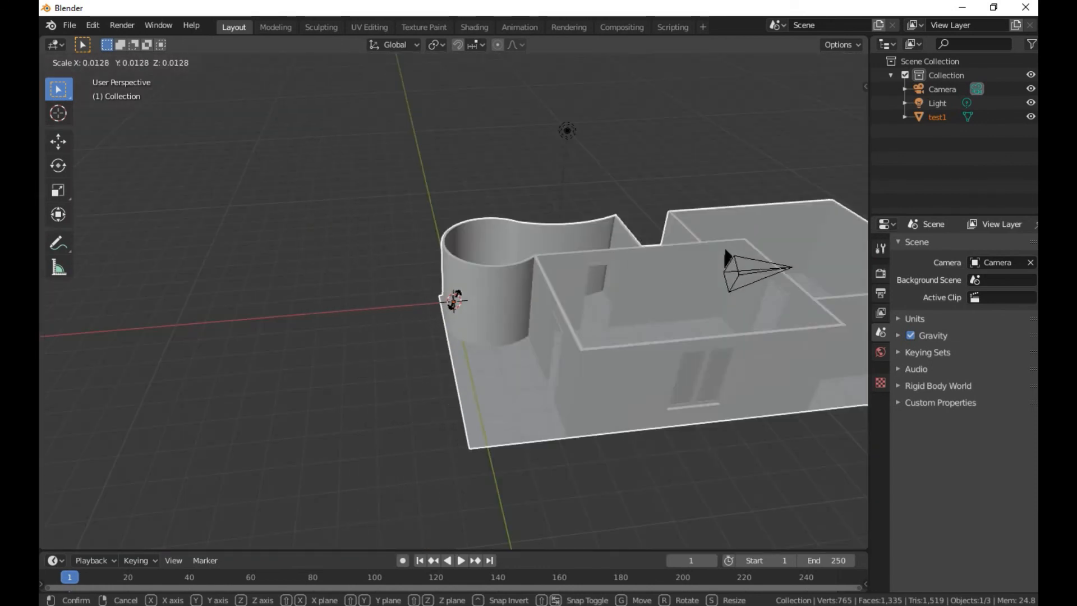
left_click(453, 300)
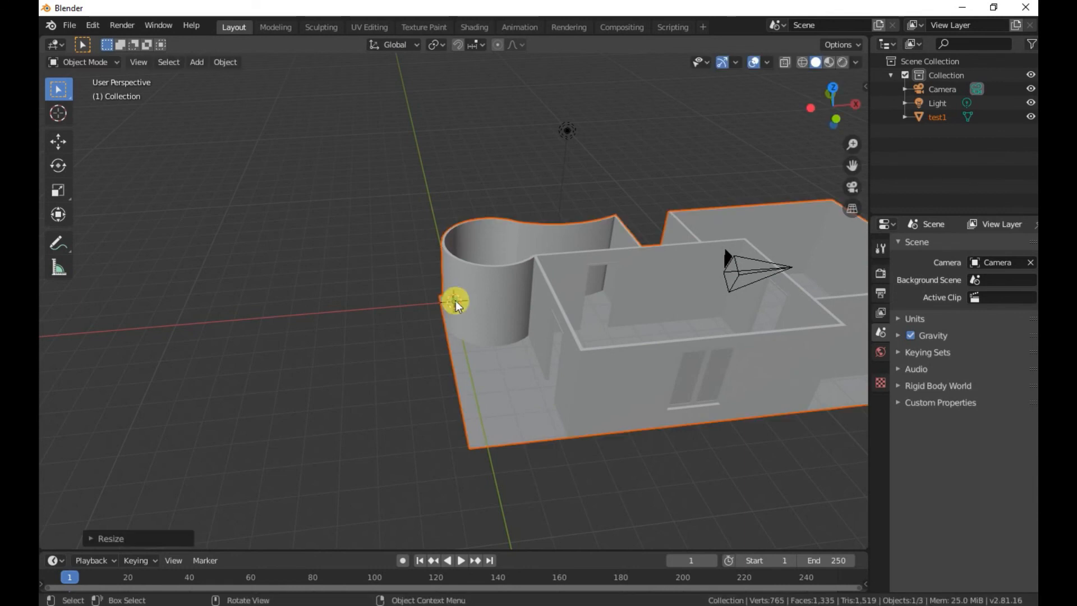
- Move the house in the negative direction along global X to centre it, and set its origin to the 3D cursor
key("g")
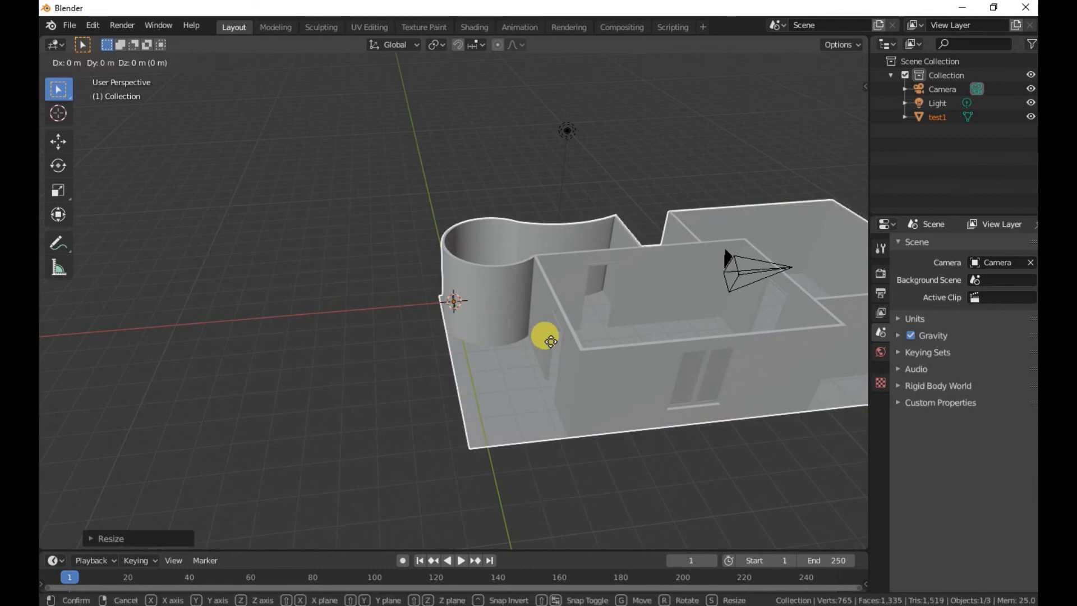
key("x")
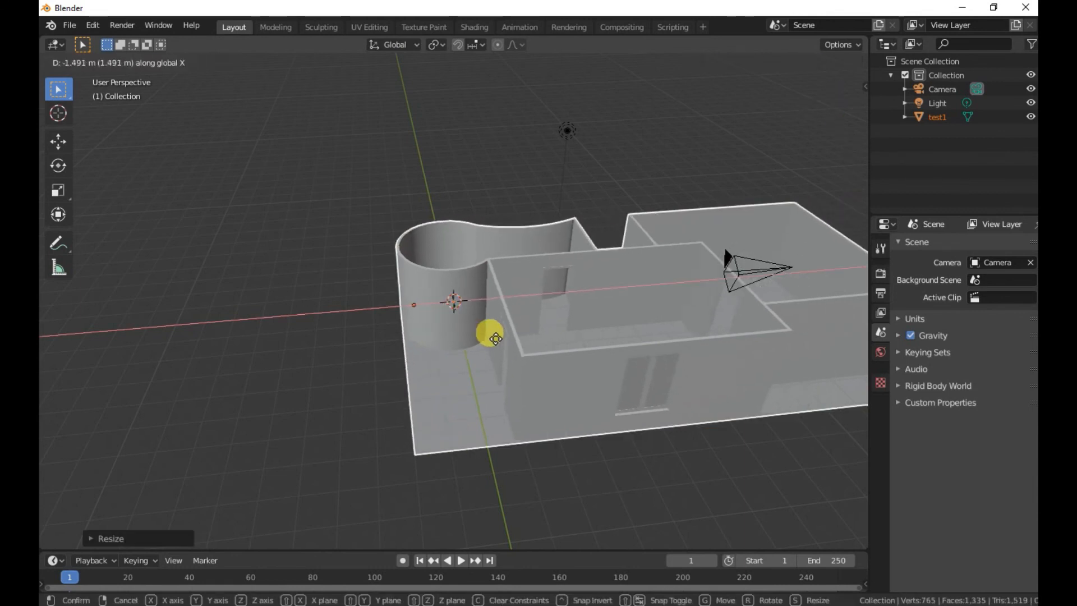
left_click(374, 366)
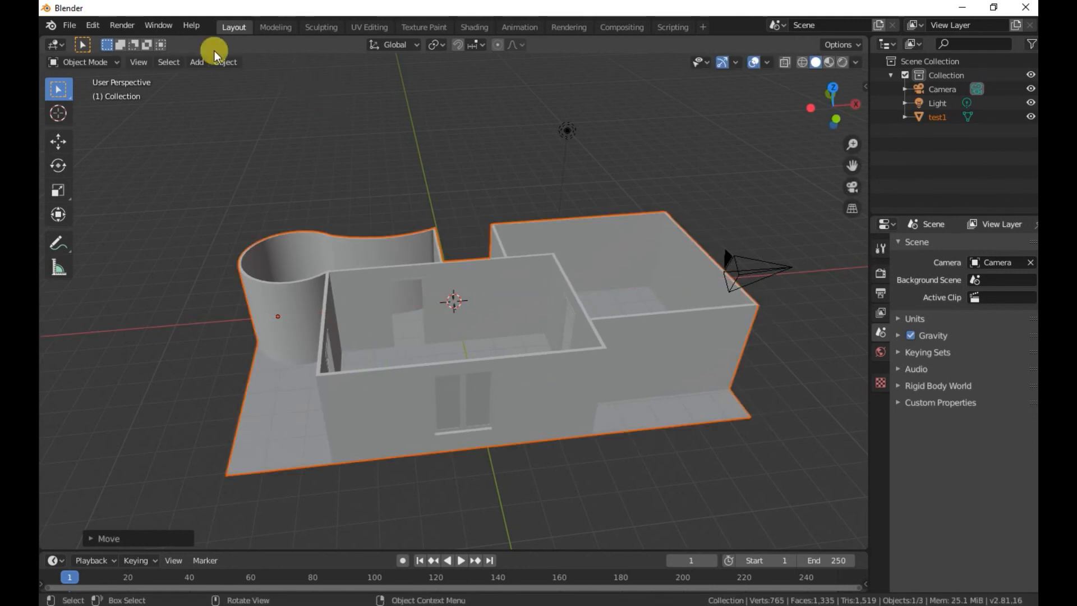
left_click(231, 57)
mouse_move(250, 94)
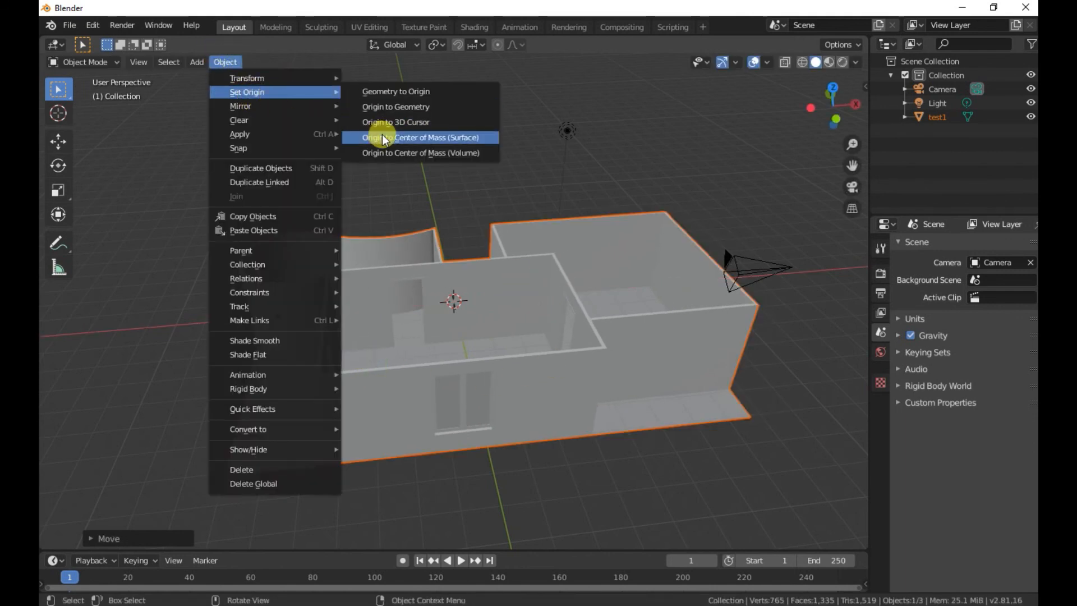
left_click(394, 122)
- Move the house along global Y until the 3D cursor lies inside the middle rectangular room
middle_click_drag(494, 330, 565, 396)
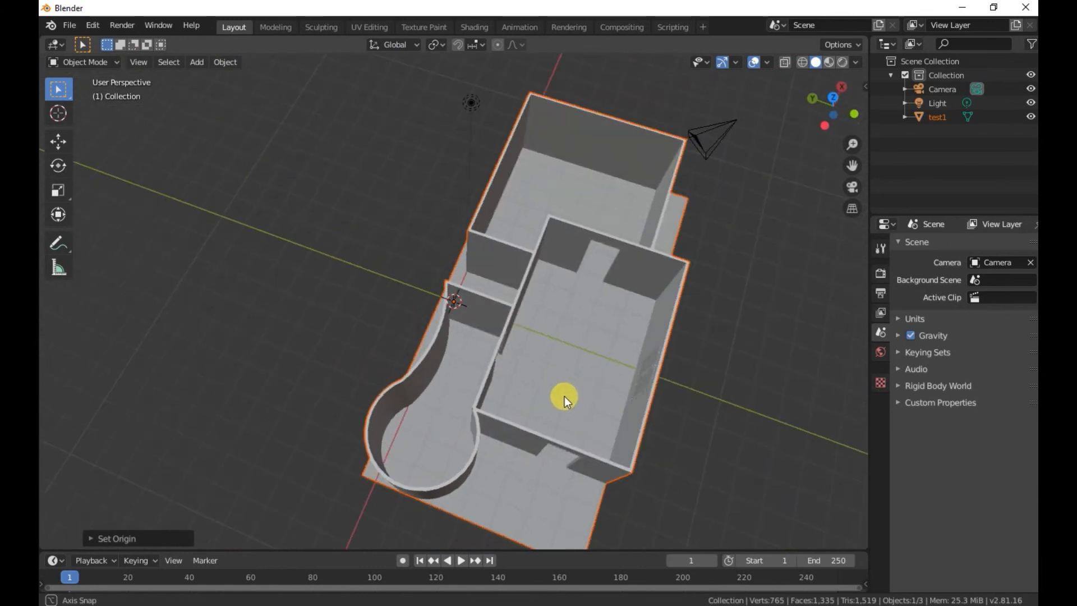
key("g")
key("y")
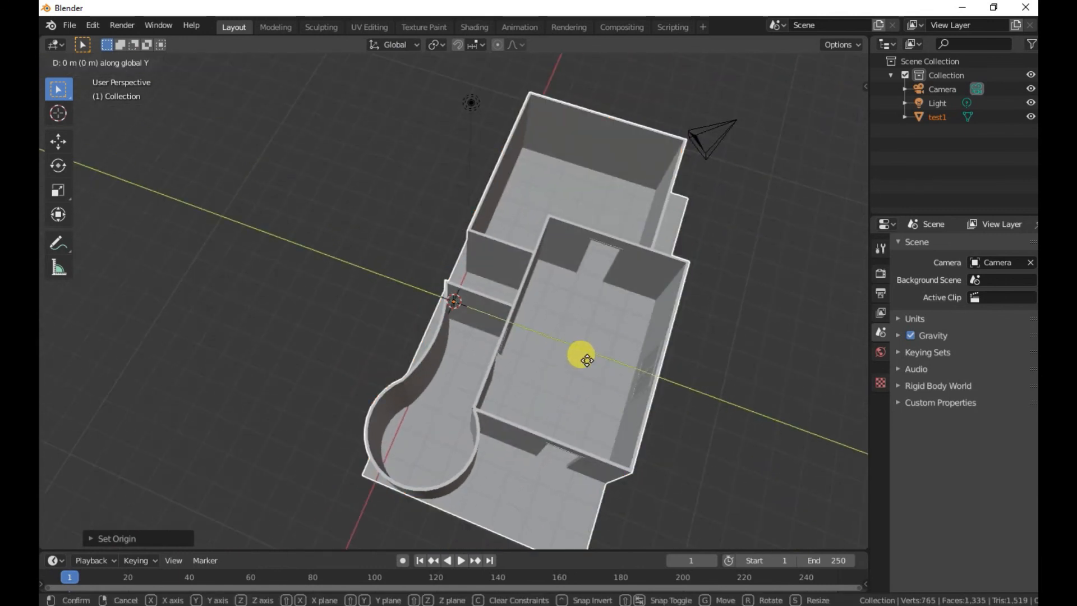
left_click(505, 331)
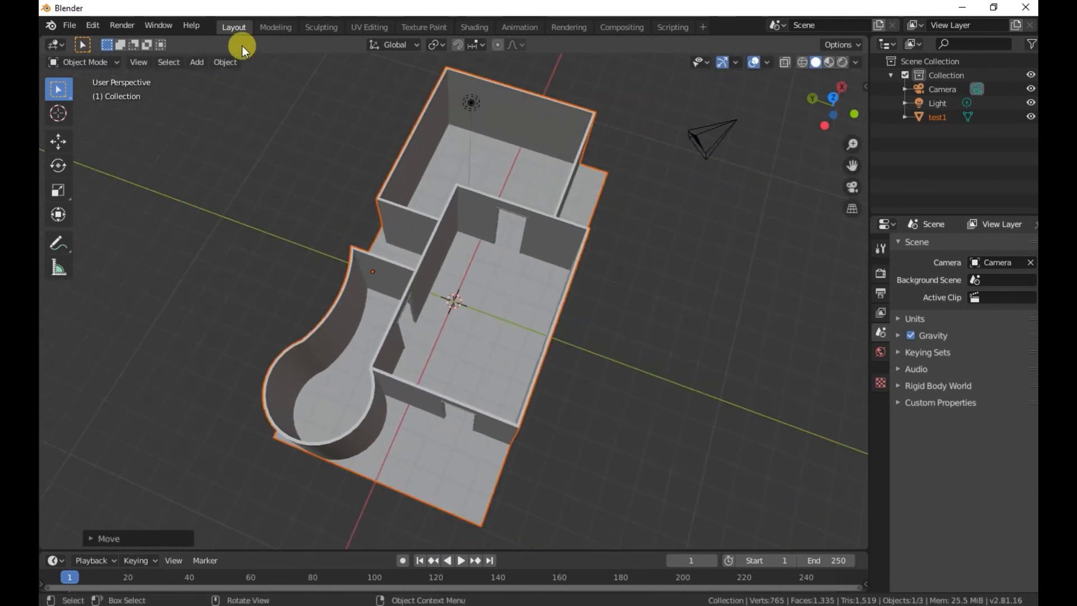
- Set the moved house's origin to the 3D cursor inside the middle rectangular room
left_click(226, 61)
mouse_move(275, 93)
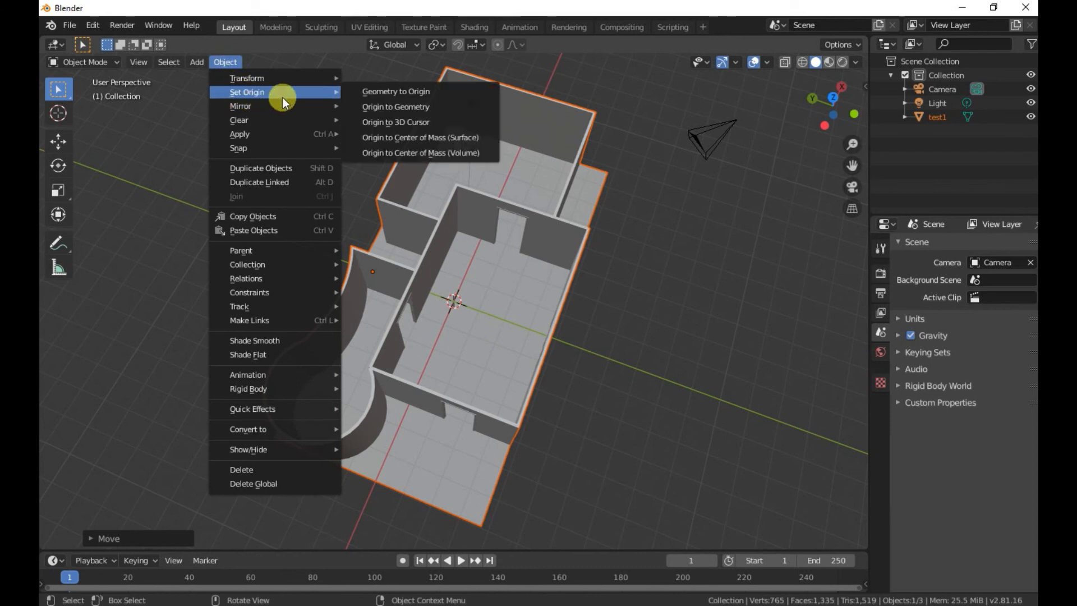
left_click(415, 122)
middle_click_drag(647, 282, 558, 212)
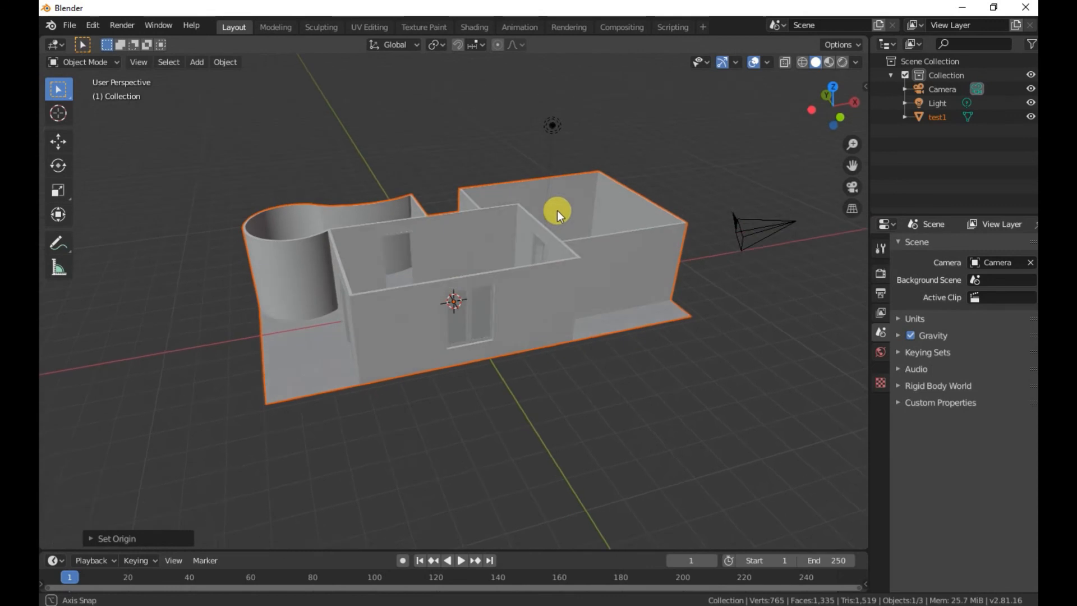
- Enter Edit Mode on the house and select only a wall-top vertex above the doorway between the two rectangular rooms
left_click(408, 314)
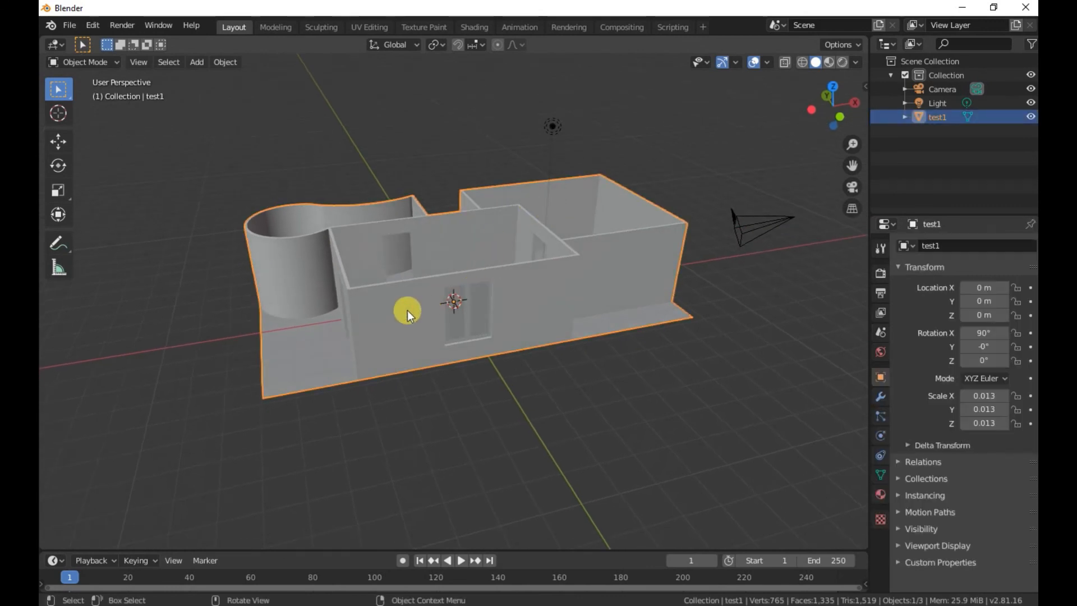
key("Tab")
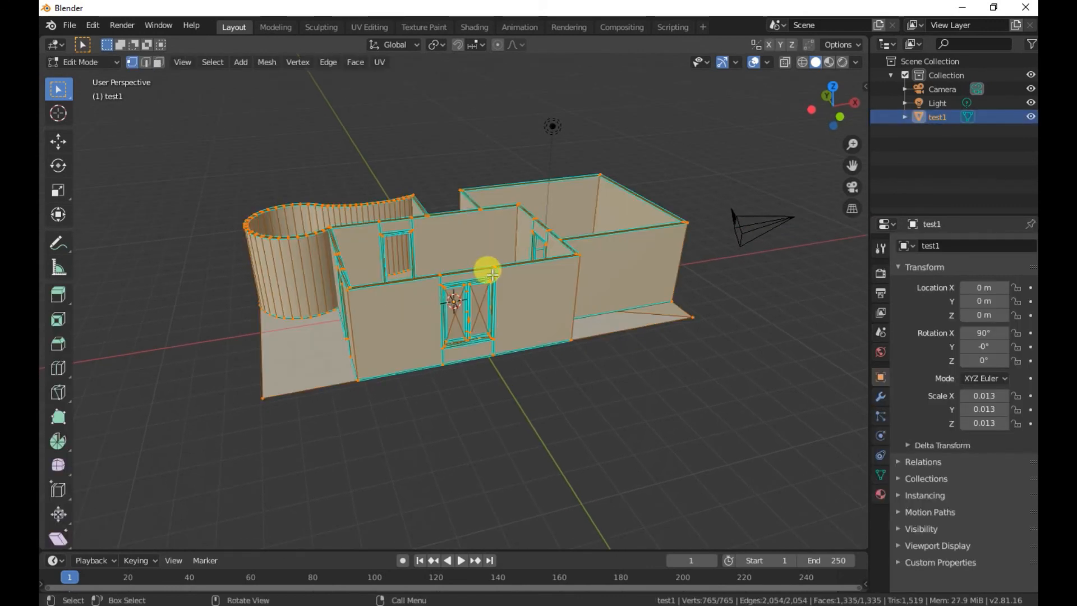
scroll(485, 269, "up", 5)
middle_click_drag(658, 196, 518, 90)
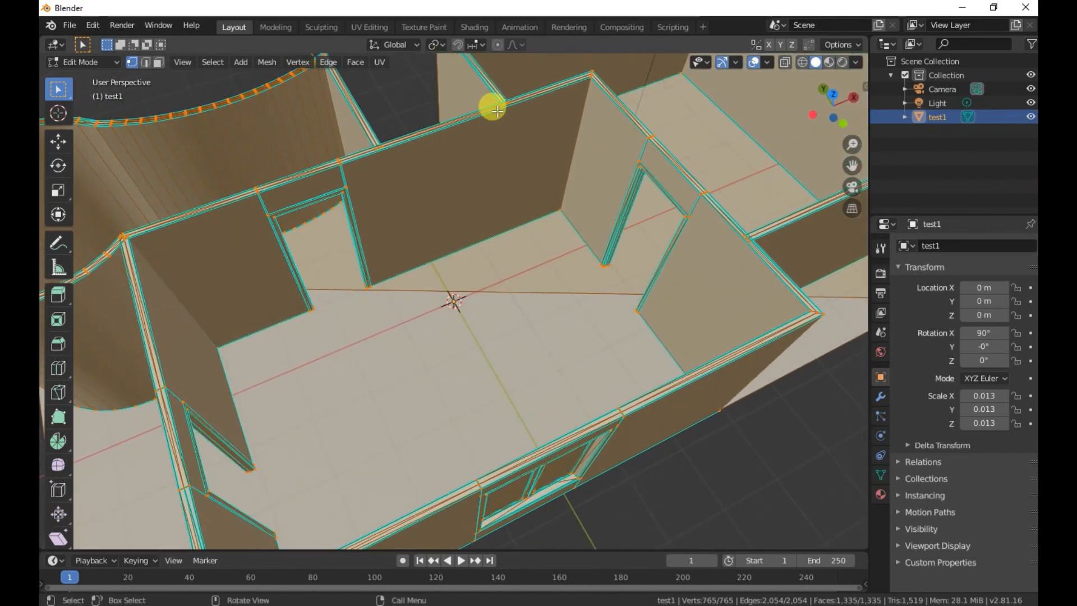
key("alt+a")
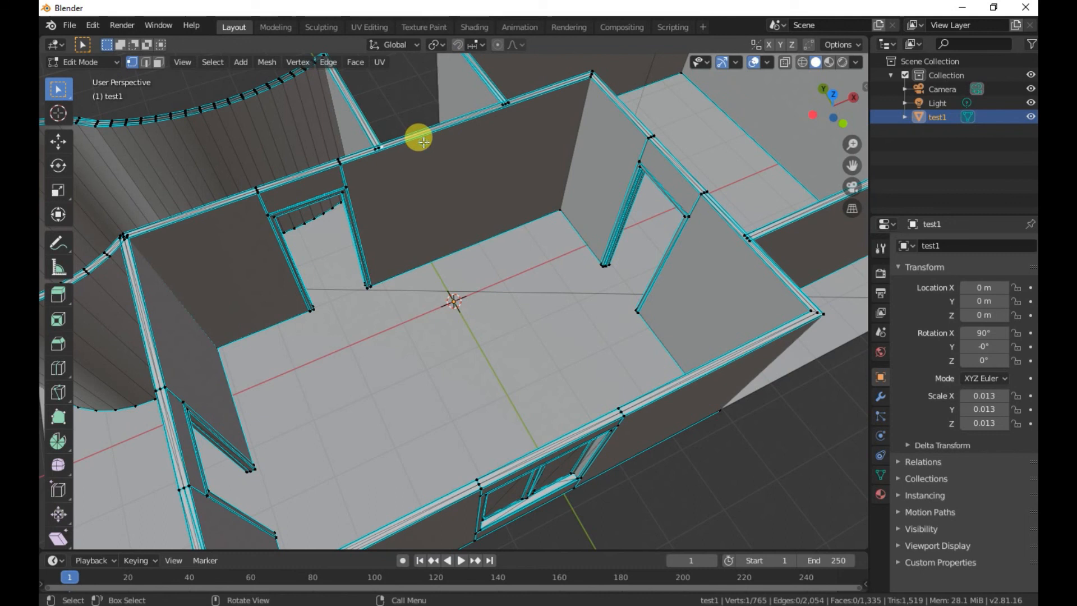
left_click(634, 191)
left_click(642, 144)
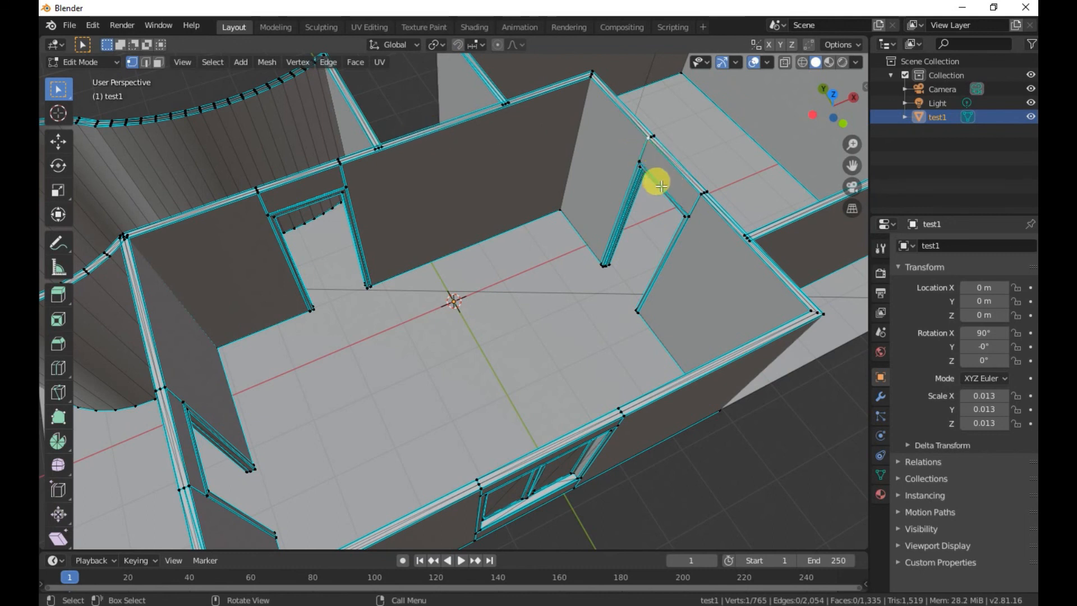
scroll(308, 189, "down", 8)
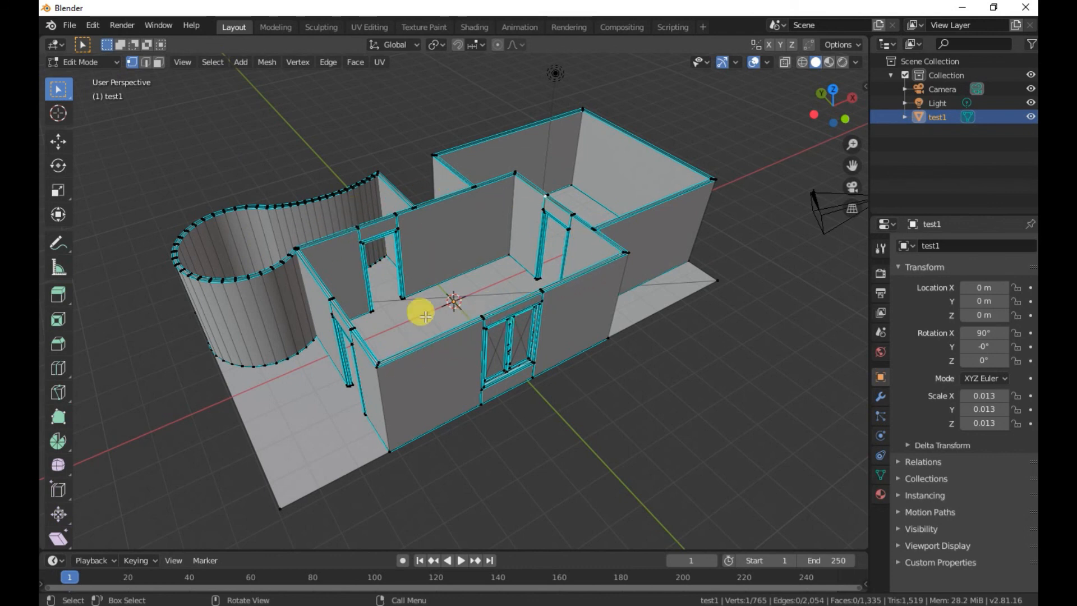
- Switch to face selection and try moving a triangular face of the double window's left glass pane
scroll(426, 317, "up", 3)
mouse_move(519, 317)
middle_mouse_down()
mouse_move(478, 258)
mouse_move(523, 310)
middle_mouse_up()
key("3")
scroll(538, 342, "up", 2)
left_click(557, 379)
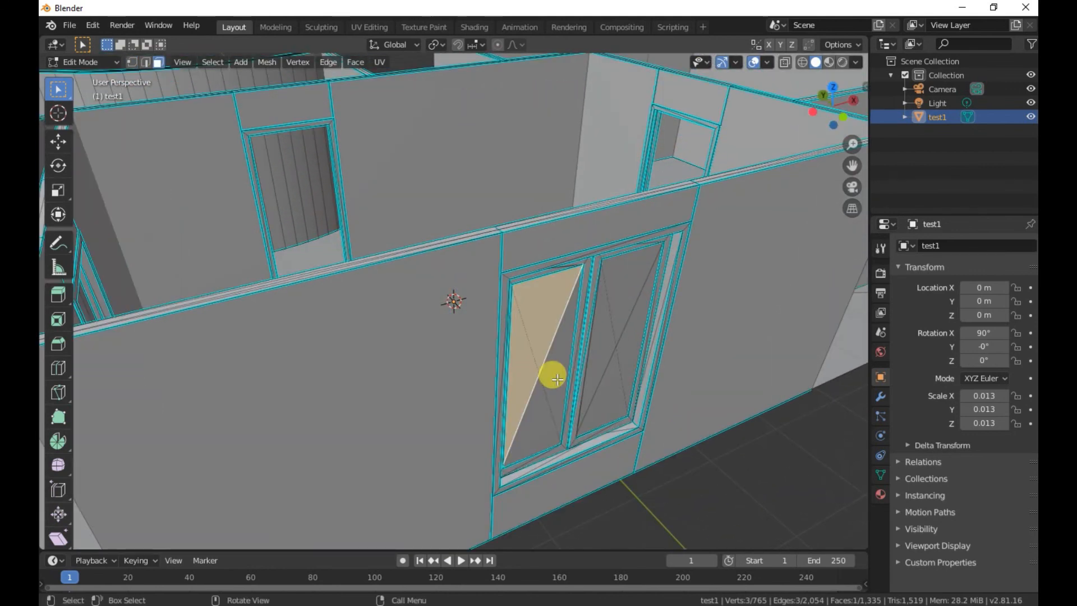
key("e")
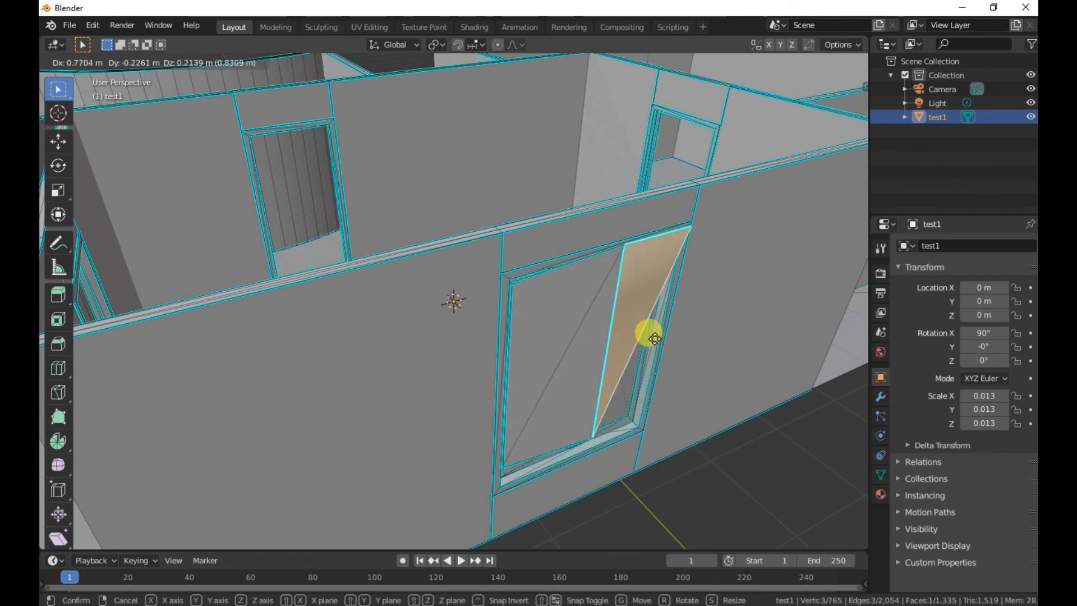
right_click(638, 466)
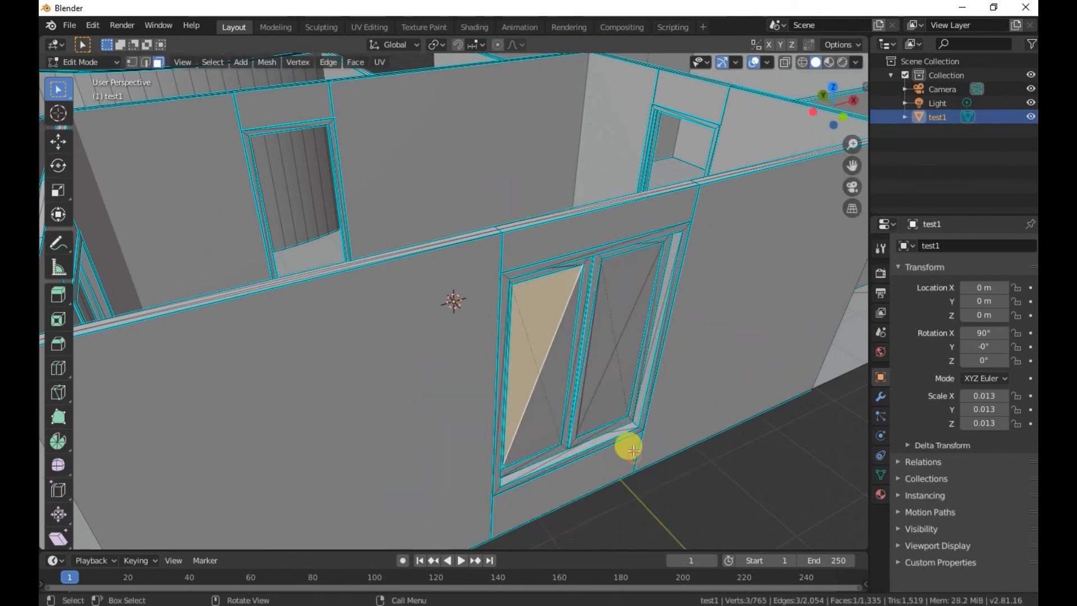
- Delete both linked glass panes of the middle room's double window, leaving its frame
middle_click_drag(625, 444, 584, 426)
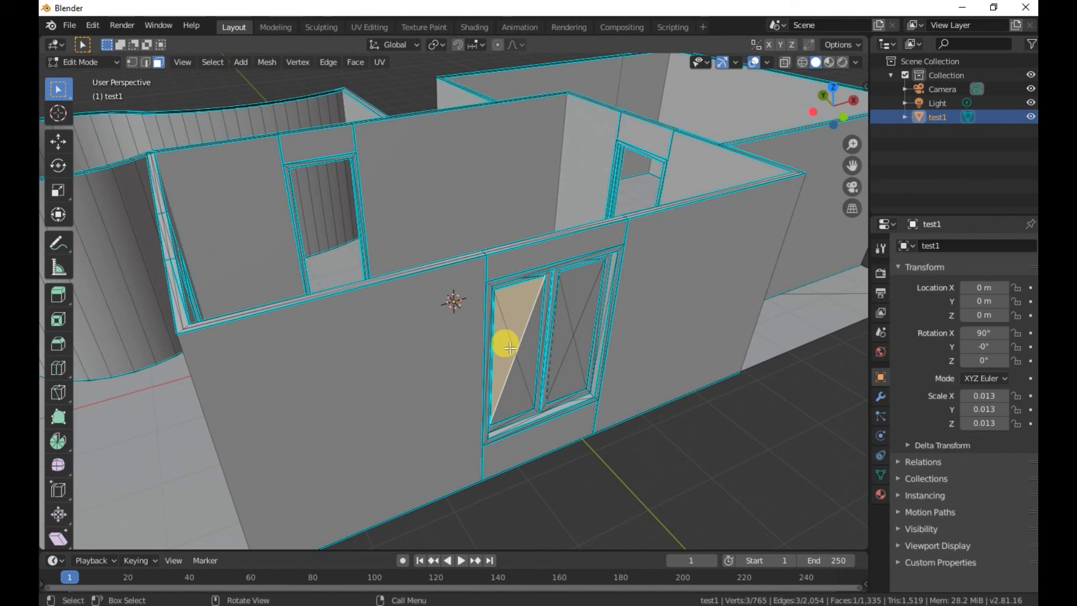
key("l")
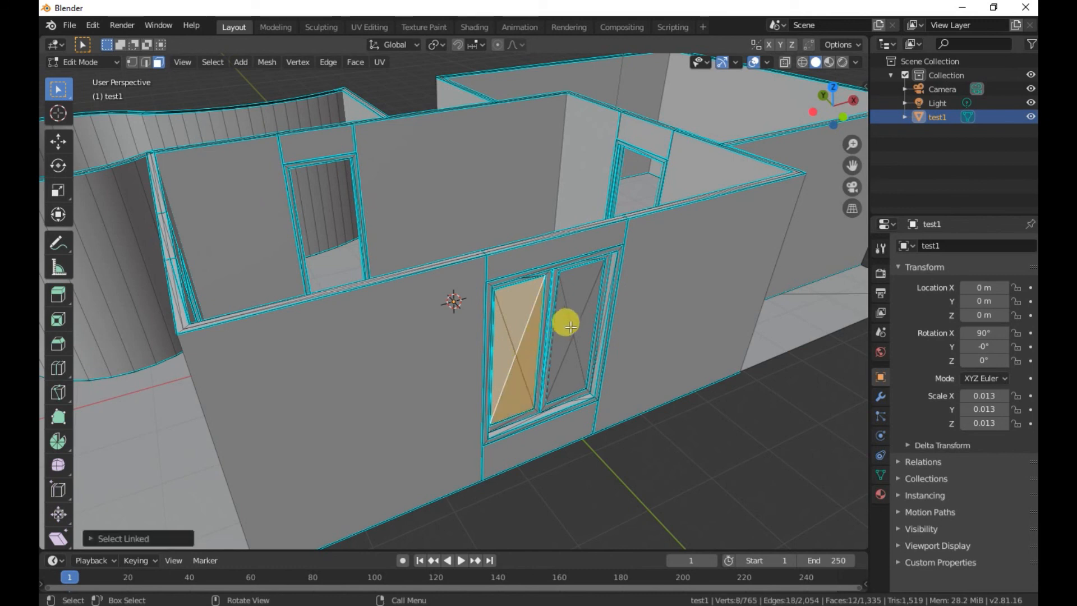
key("l")
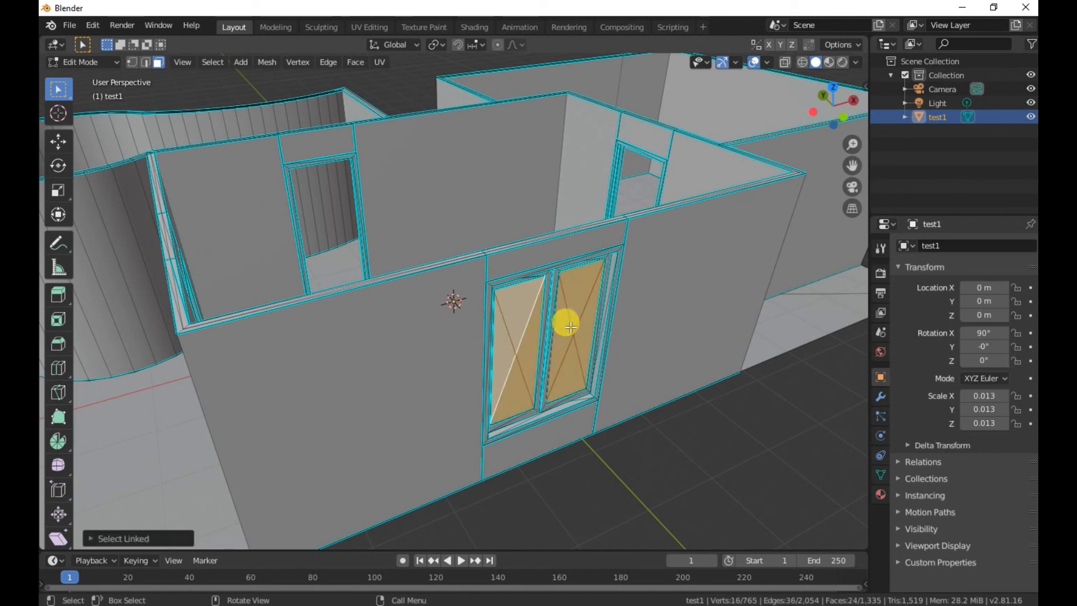
key("x")
left_click(570, 327)
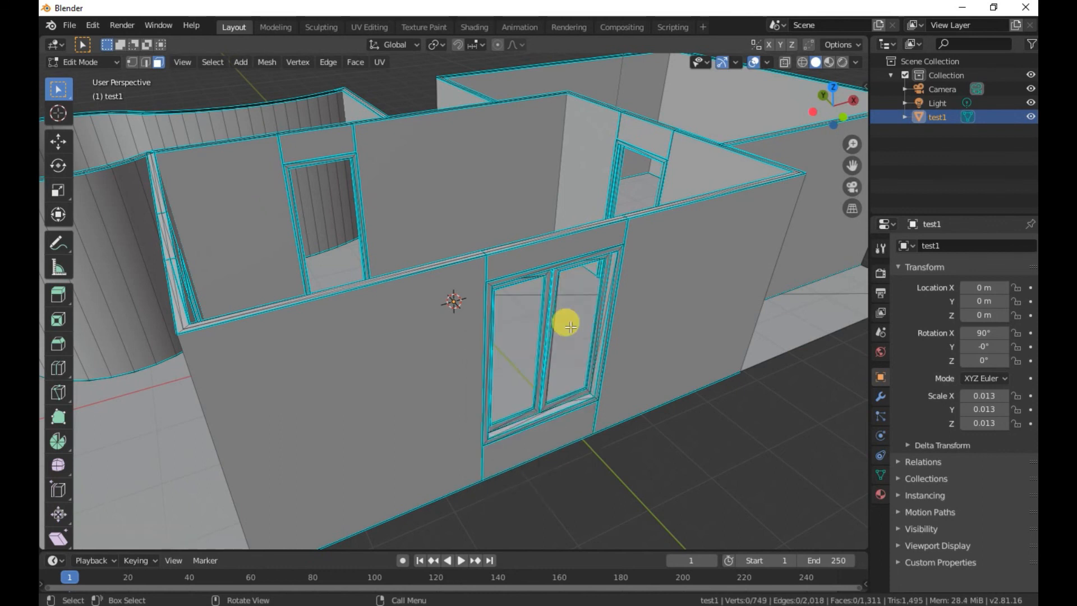
- Examine the window opening, door frames and wall tops of the house mesh from several angles
middle_click_drag(632, 344, 637, 384)
scroll(374, 386, "down", 4)
middle_click_drag(416, 369, 421, 374)
scroll(395, 375, "up", 4)
middle_click_drag(389, 327, 507, 303)
scroll(431, 315, "up", 2)
scroll(428, 316, "up", 1)
scroll(409, 327, "down", 1)
middle_click_drag(410, 326, 421, 319)
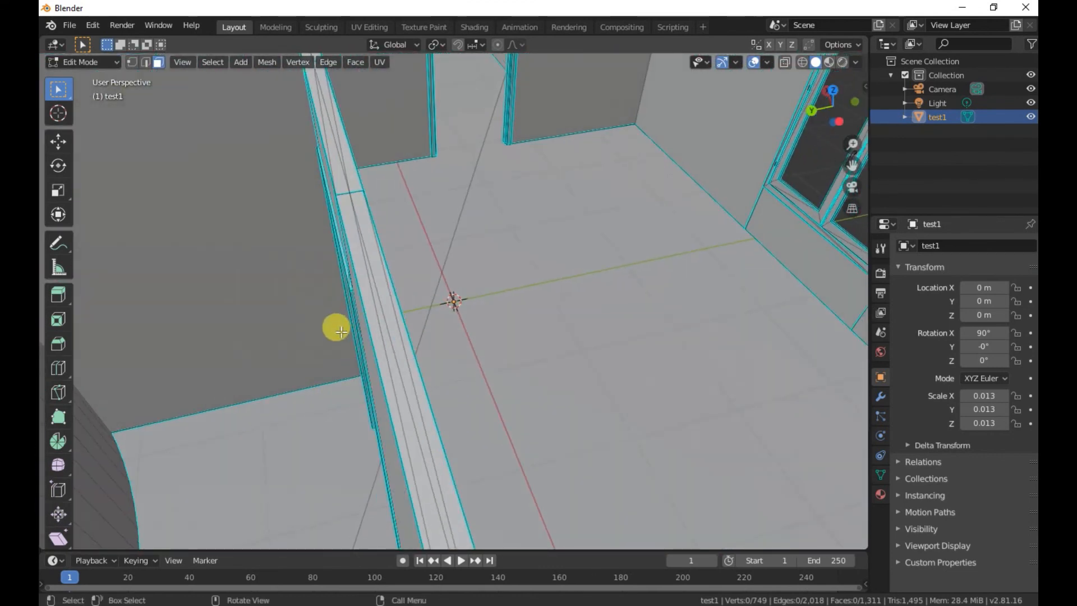
left_click(371, 323)
scroll(391, 339, "down", 1)
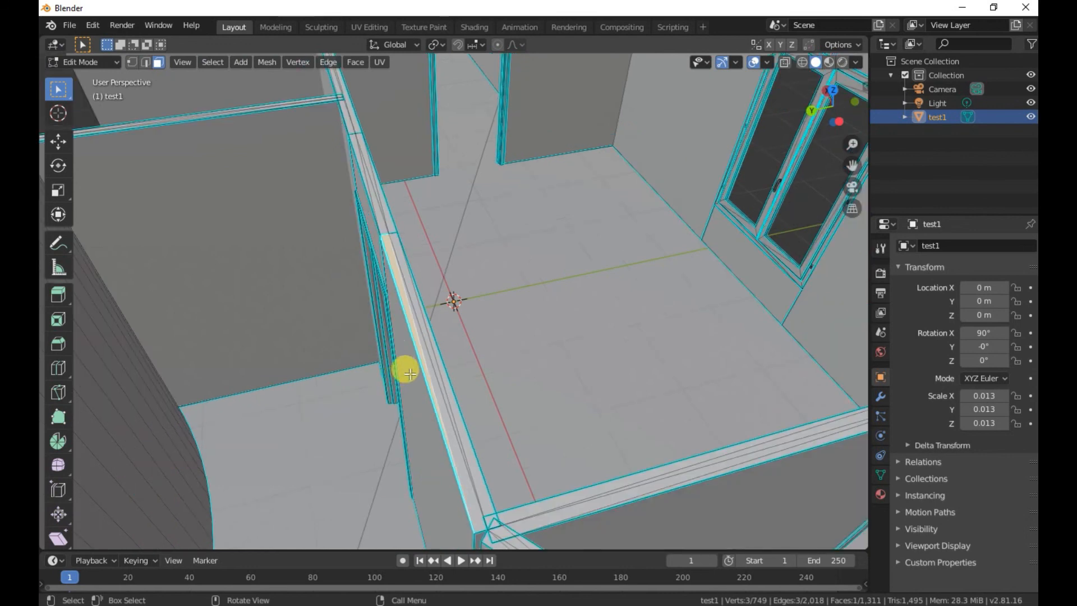
middle_click_drag(410, 374, 410, 364)
middle_click_drag(659, 301, 444, 300)
scroll(450, 299, "down", 4)
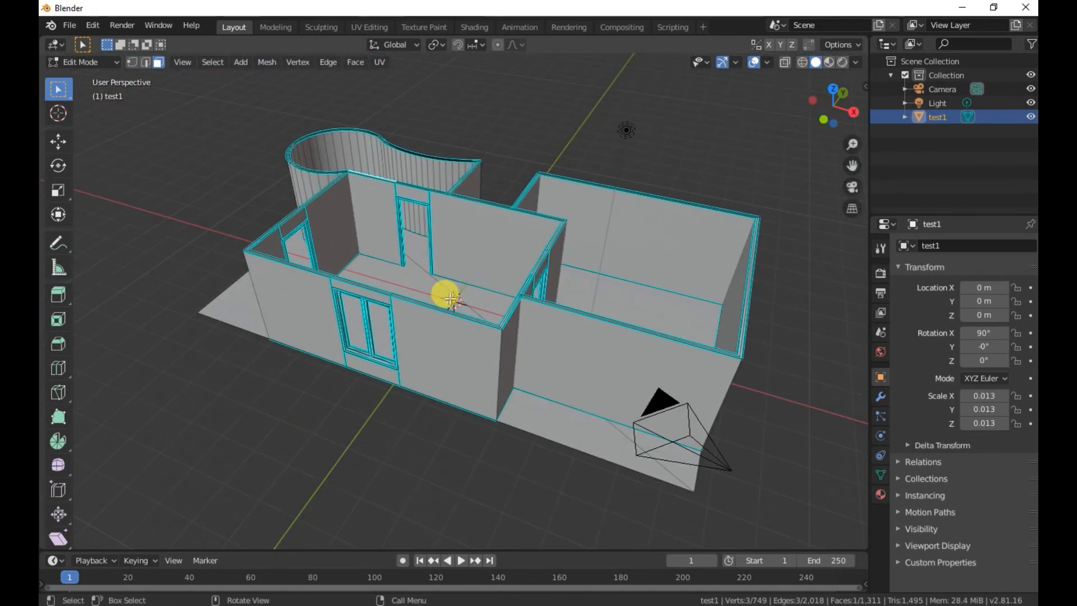
- Return to Object Mode, move the house along global X to about -31.9 m, and deselect it
key("Tab")
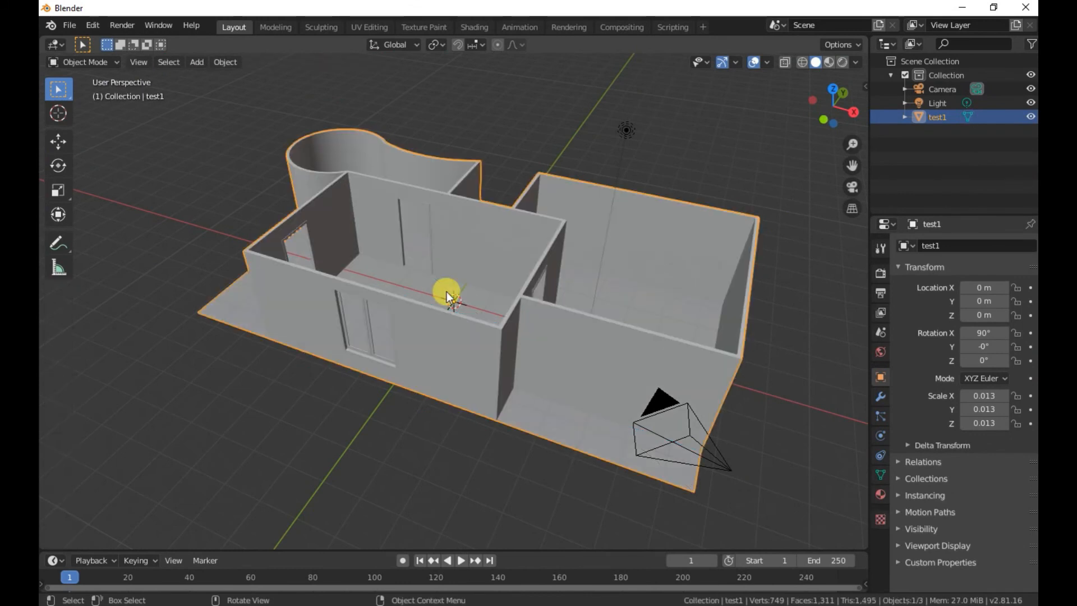
key("g")
key("x")
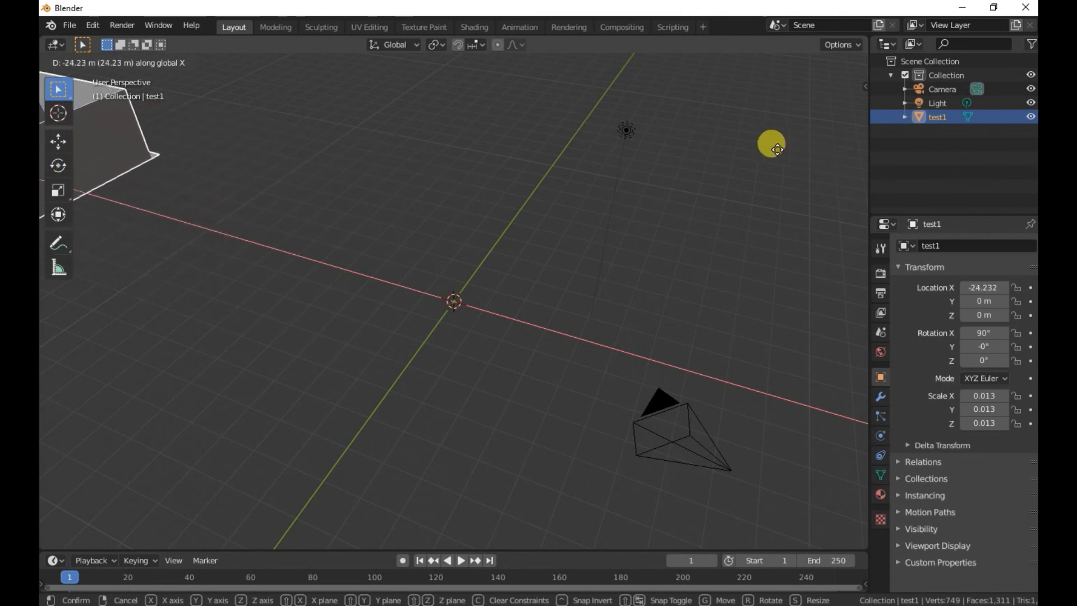
left_click(671, 169)
left_click(466, 254)
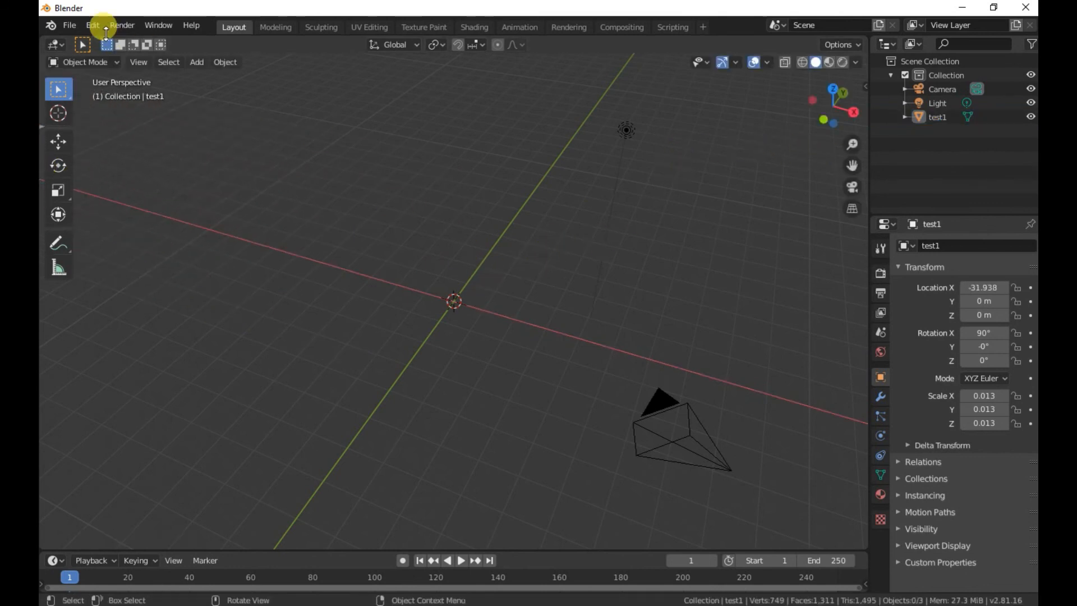
- Import the Scalable Vector Graphics floor plan test1.svg
left_click(69, 26)
mouse_move(94, 215)
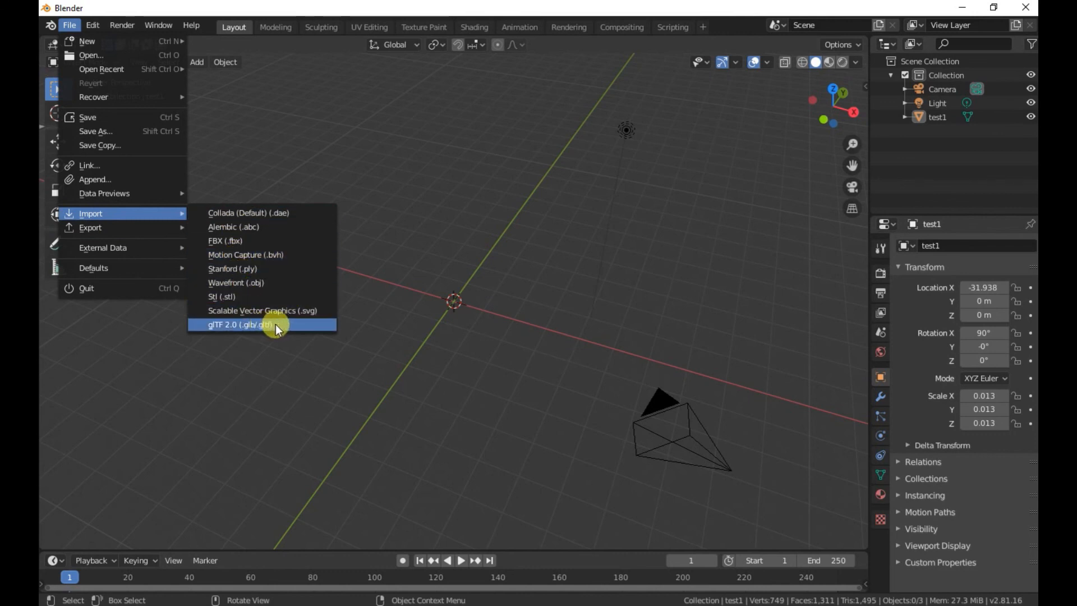
left_click(315, 312)
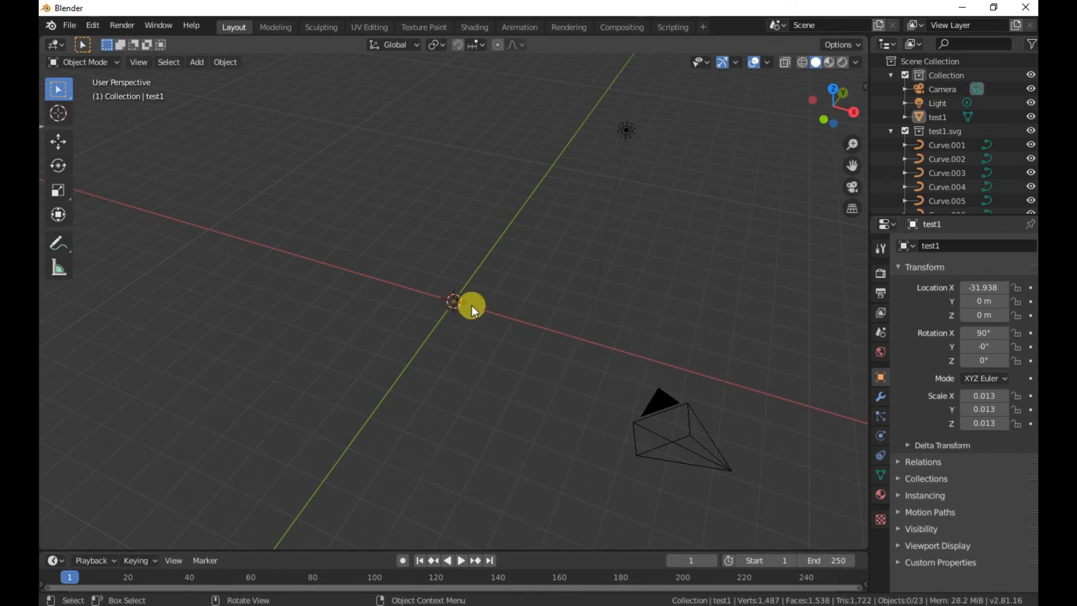
- Select all the imported floor plan curves and scale them up uniformly by about 33.6
left_click_drag(494, 271, 403, 333)
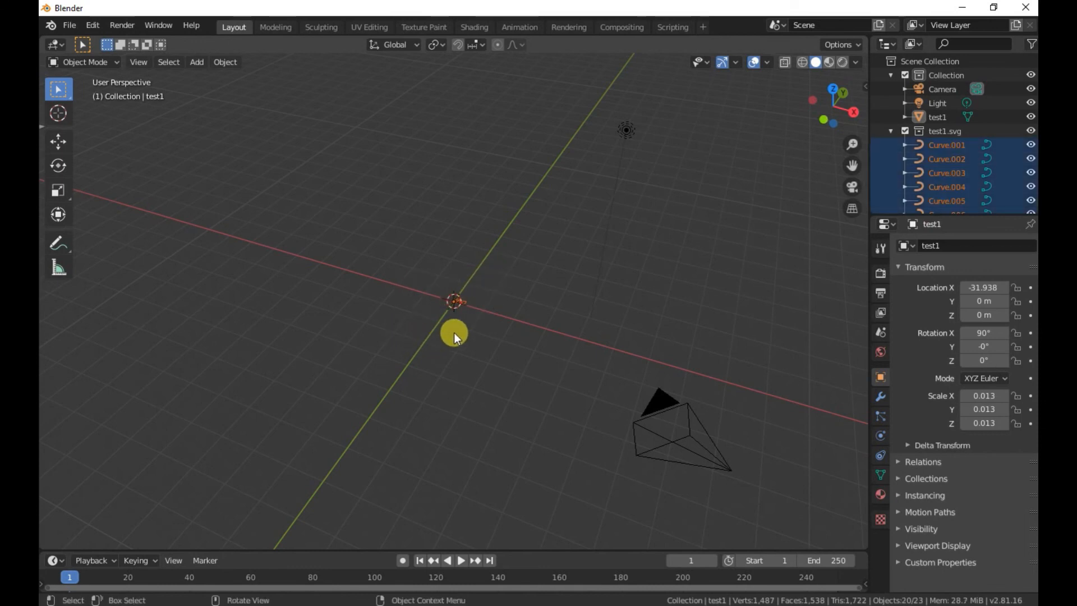
key("s")
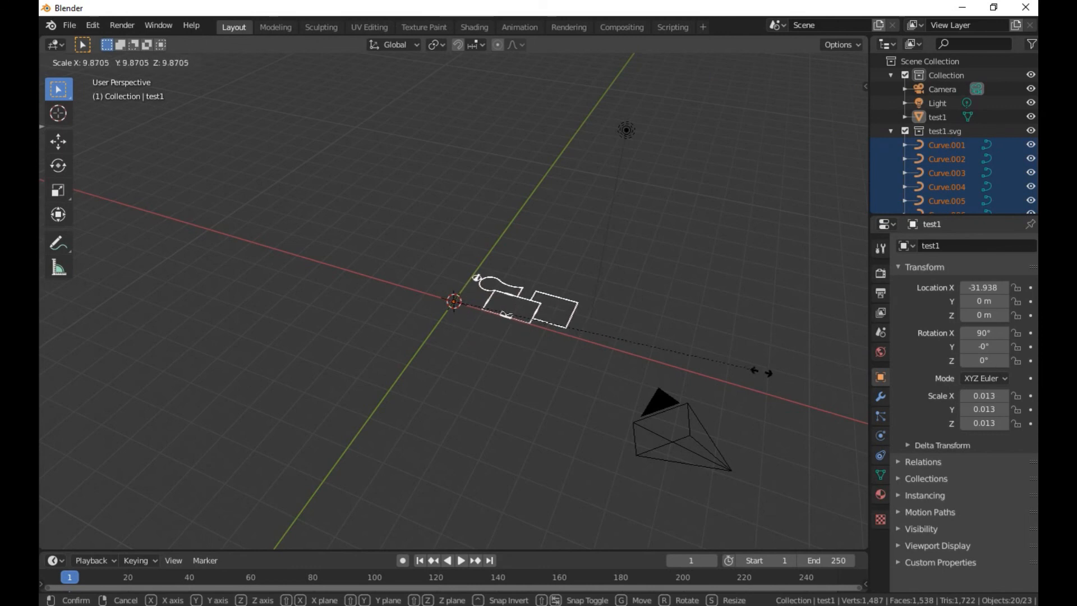
left_click(677, 410)
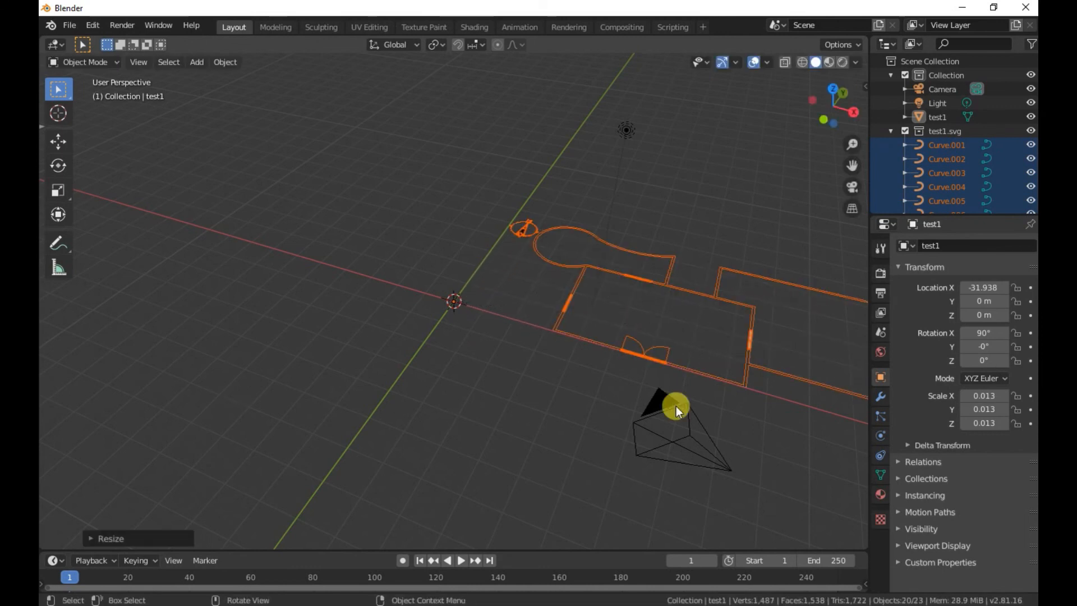
- Move the floor plan curves to about -2.4 m along global Y and -6.9 m along global X, placing the middle room around the origin
key("g")
key("y")
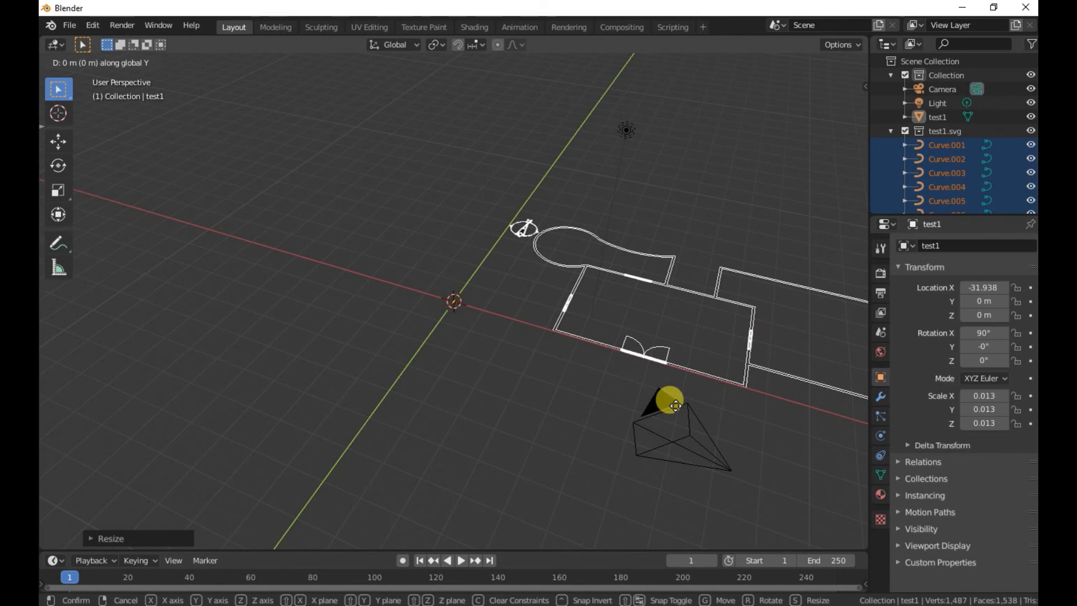
left_click(689, 492)
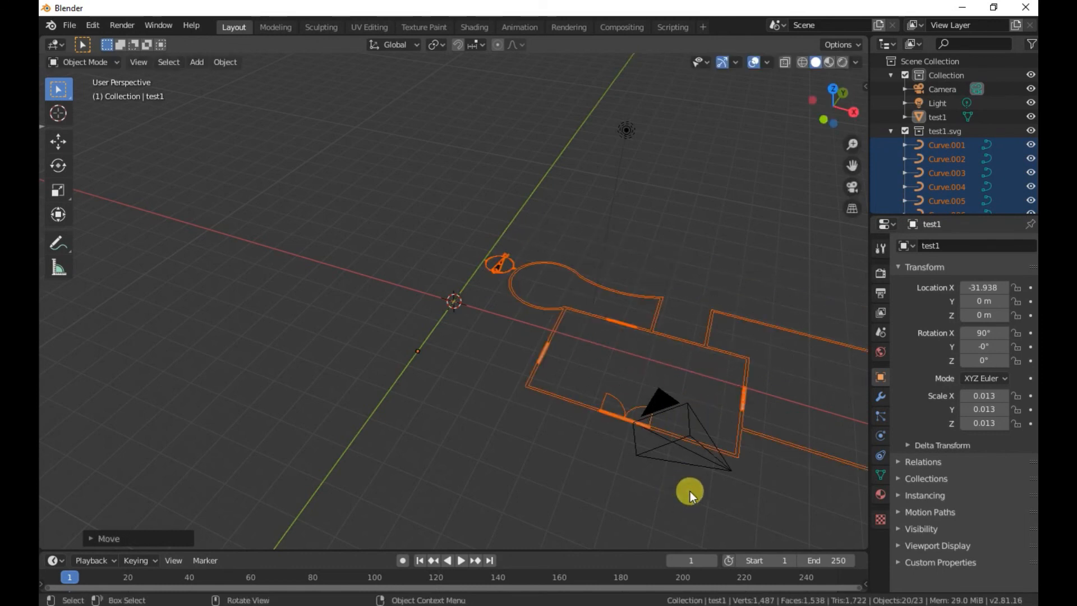
key("g")
key("x")
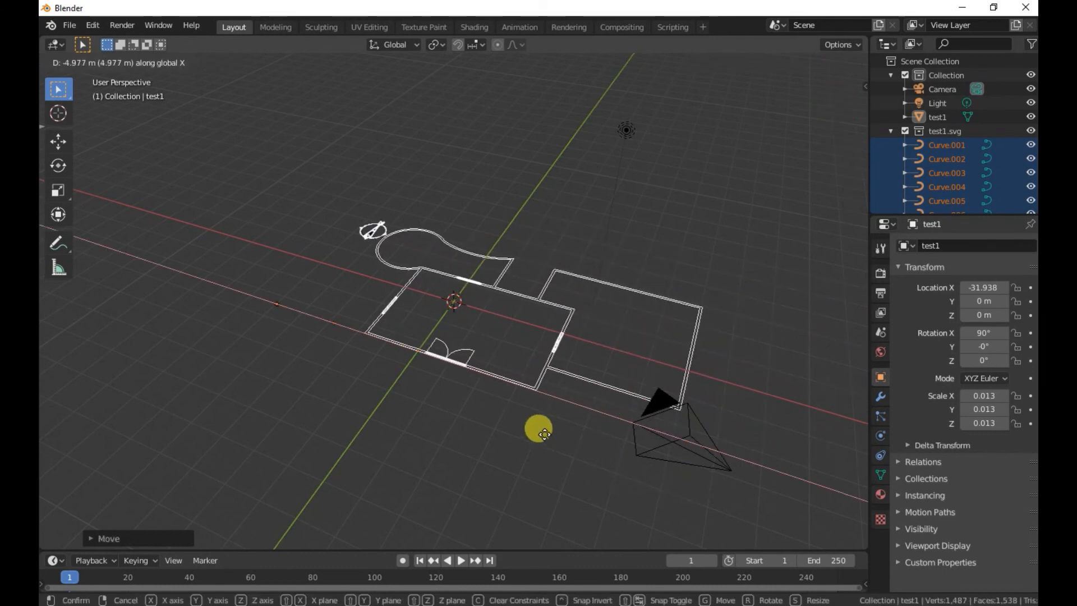
left_click(500, 421)
scroll(435, 333, "up", 3)
scroll(447, 339, "down", 2)
scroll(467, 353, "up", 2)
middle_click_drag(466, 353, 435, 372)
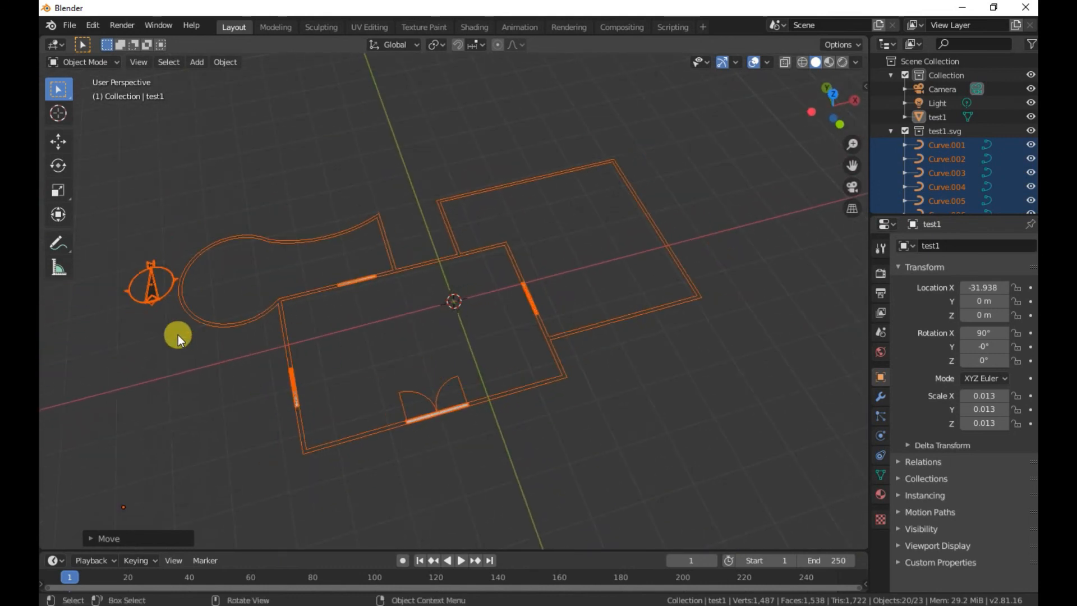
- Delete the compass symbol curve beside the curved room of the floor plan
left_click(120, 251)
left_click(158, 286)
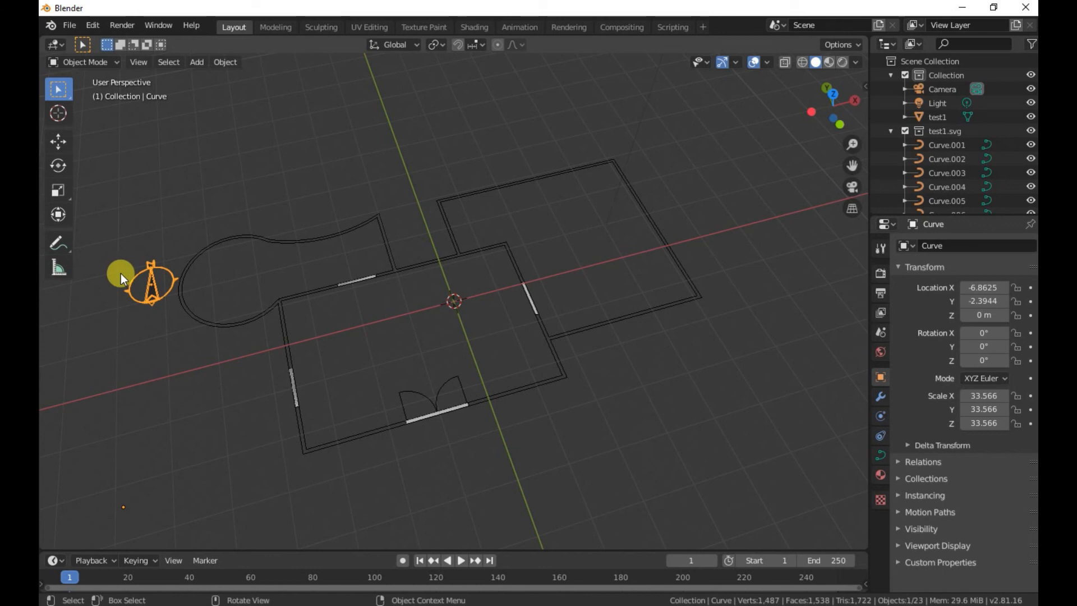
key("Delete")
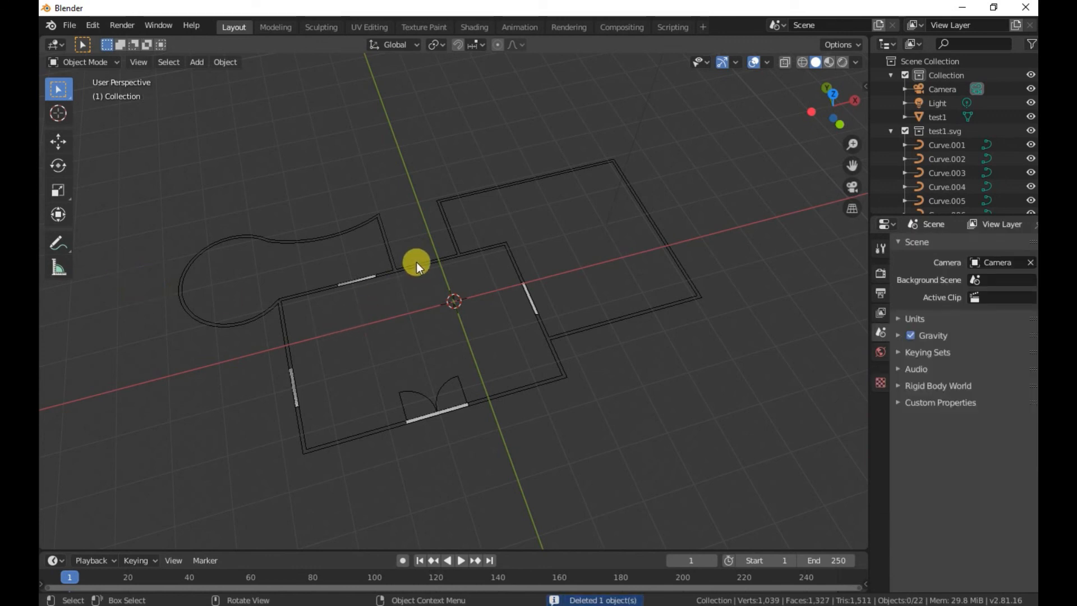
- Select the uppermost window curve in the wall between the middle and right-hand rooms and move it about 0.7 m along X into the right-hand room
key("a")
left_click(367, 276)
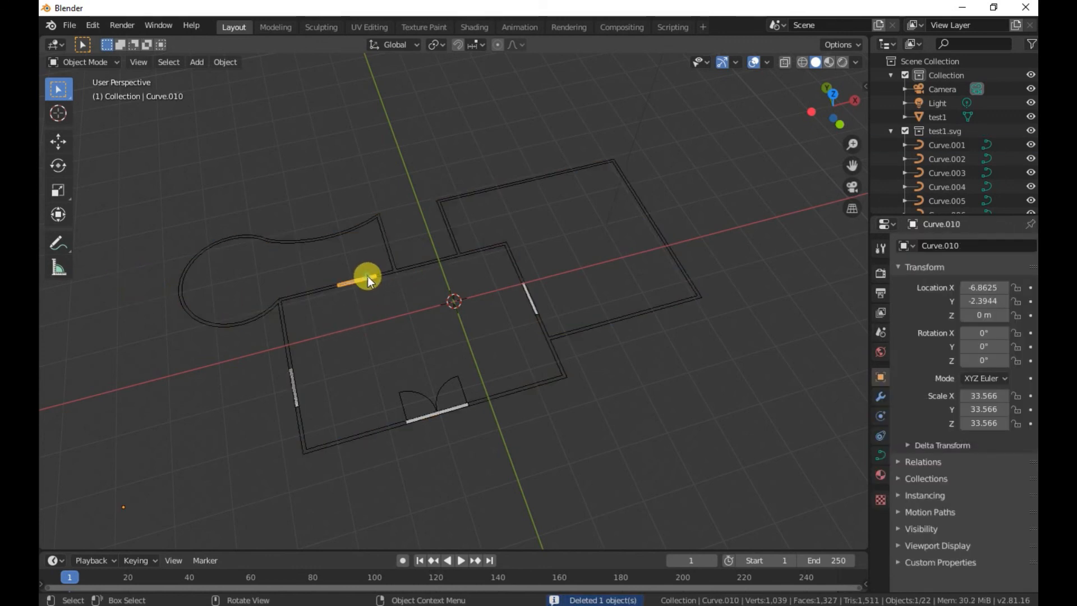
left_click(527, 298)
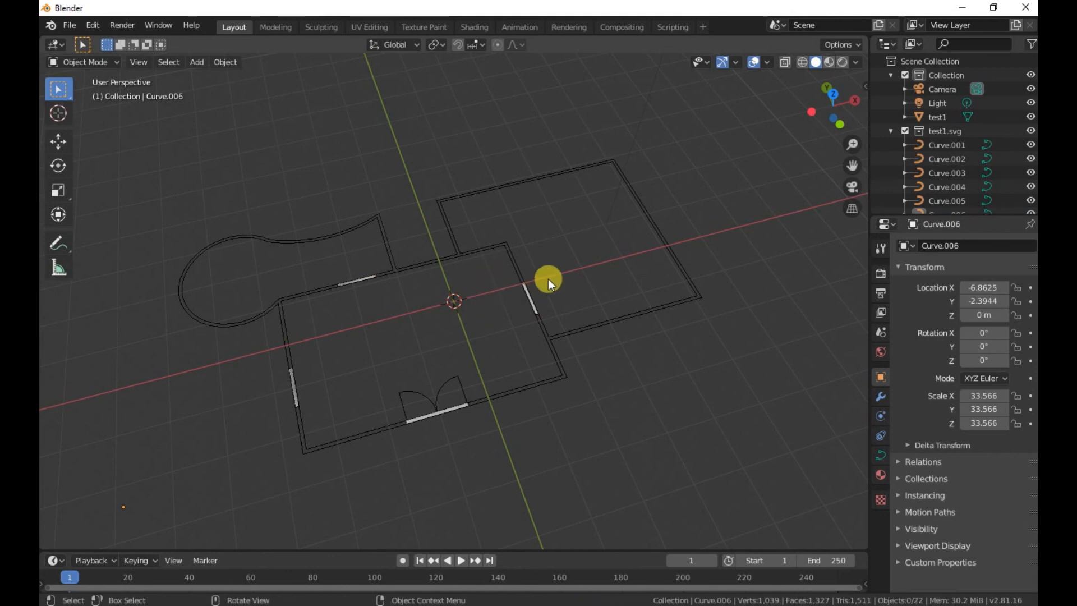
left_click_drag(549, 278, 445, 325)
left_click(567, 295)
left_click(528, 299)
left_click(522, 300)
left_click(529, 297)
left_click(530, 297)
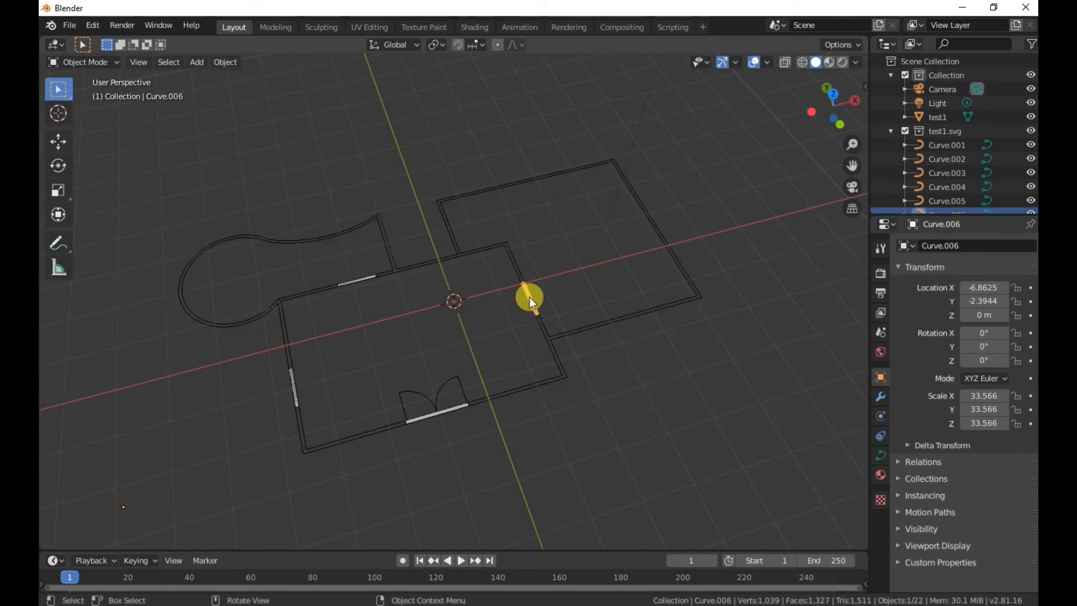
key("g")
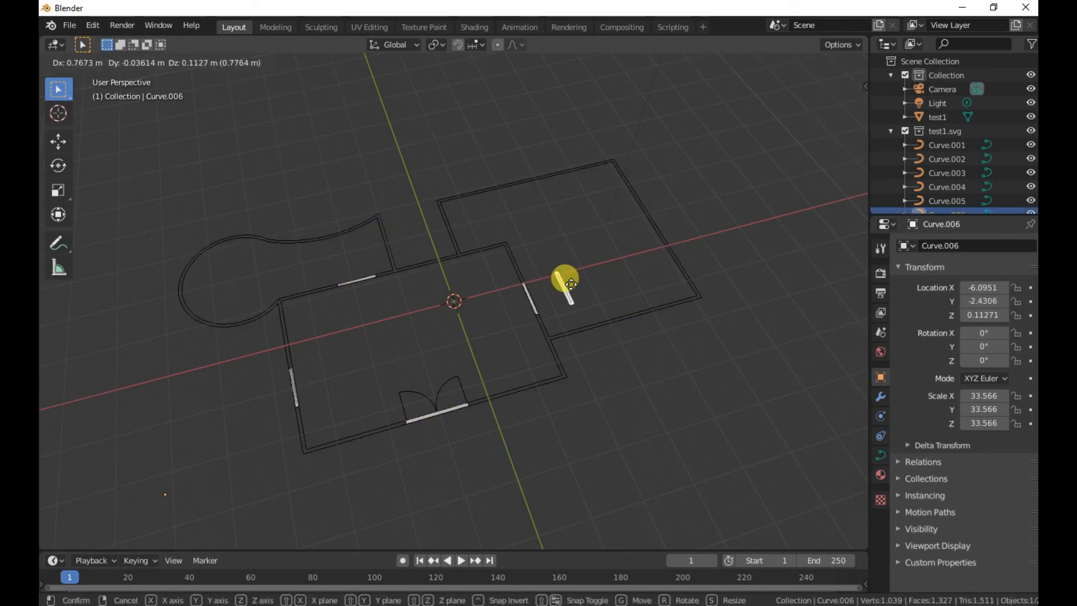
left_click(567, 284)
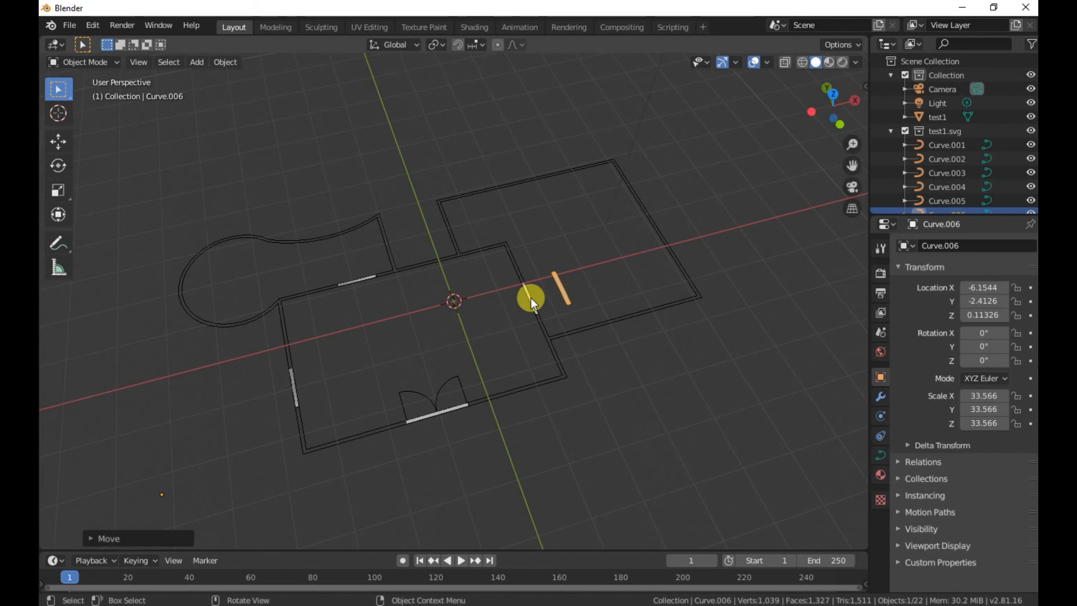
- Move the second window curve out of the same wall, placing it about 1.15 m along X beside the first one
left_click(531, 297)
left_click(529, 299)
key("g")
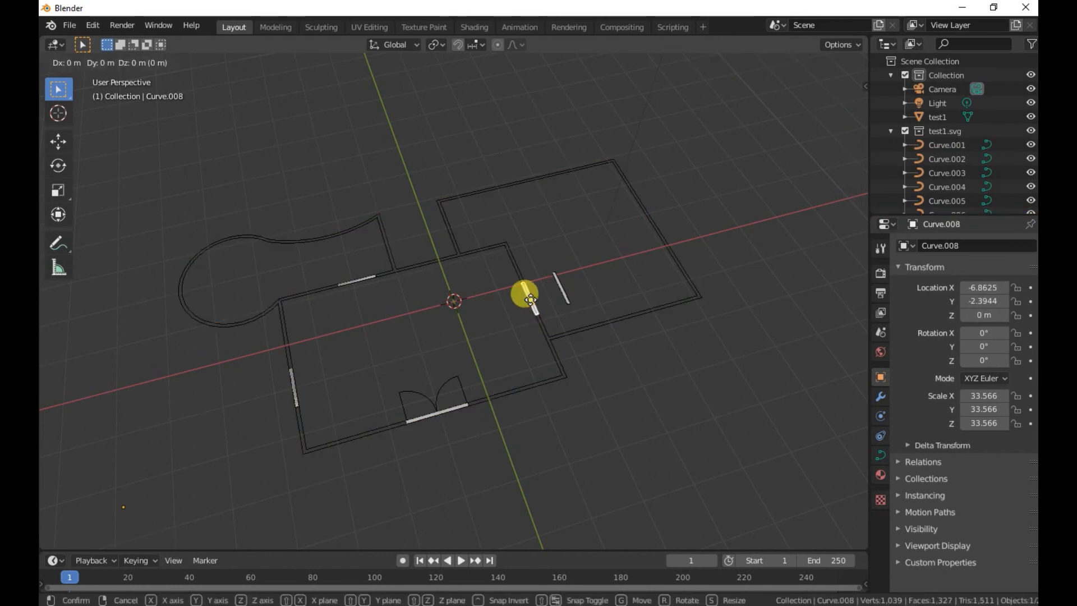
left_click(592, 291)
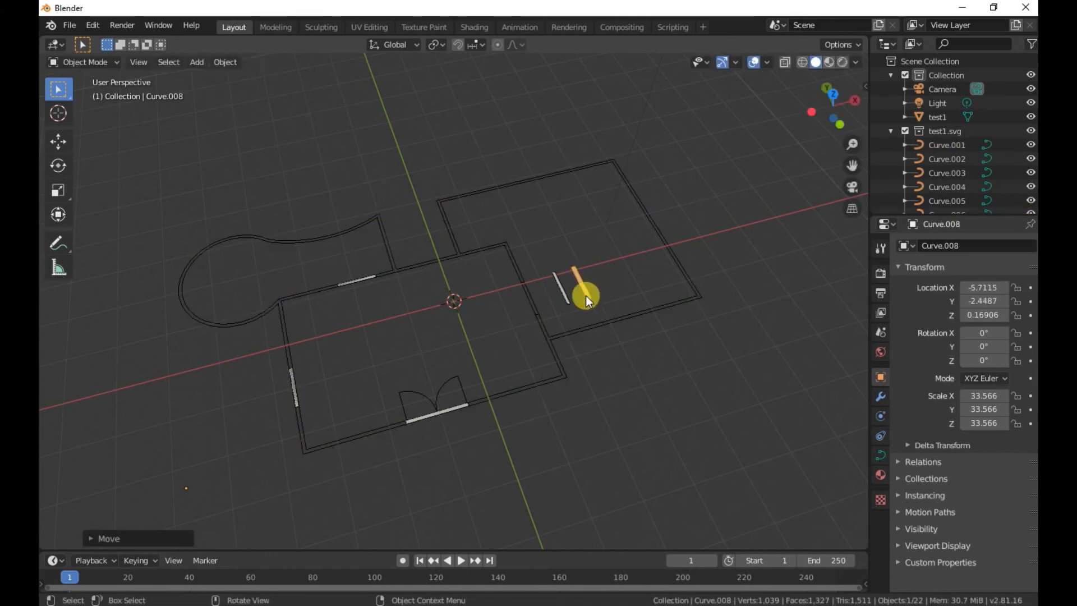
- Undo the moves of both window curves
key("ctrl+z")
key("ctrl+z")
key("ctrl+z")
key("ctrl+z")
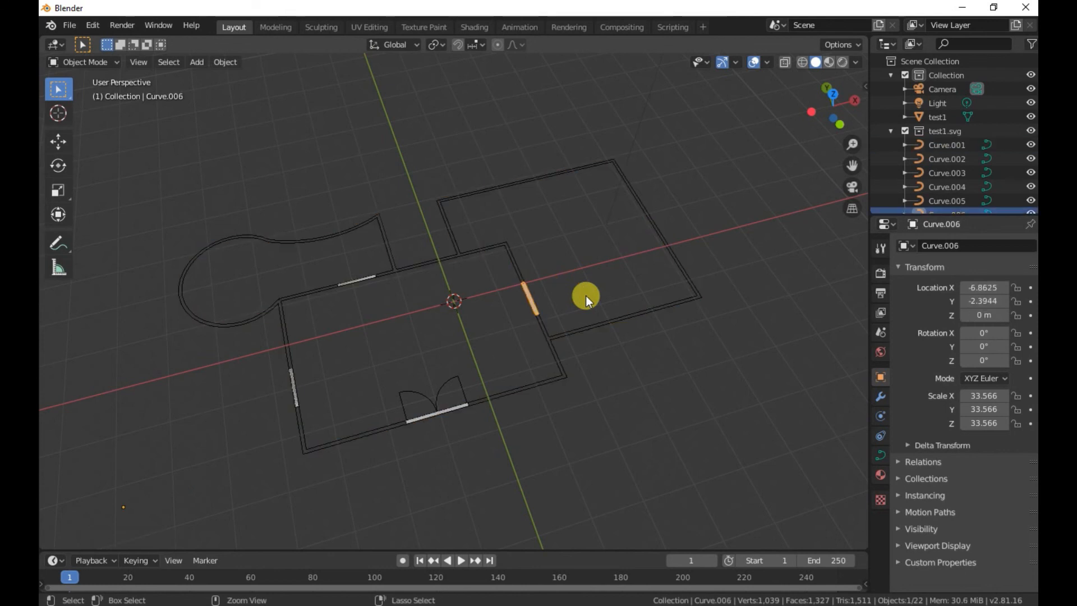
- Select the wall outline curve of the floor plan and examine its double lines and corners up close
scroll(446, 227, "up", 5)
left_click(446, 202)
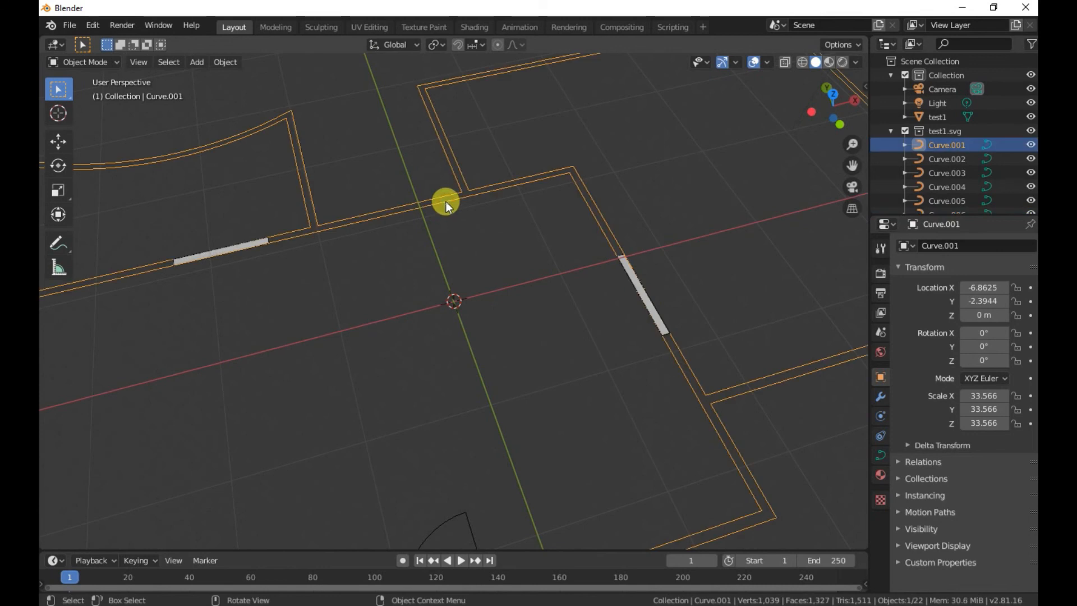
scroll(469, 221, "down", 2)
scroll(473, 227, "up", 5)
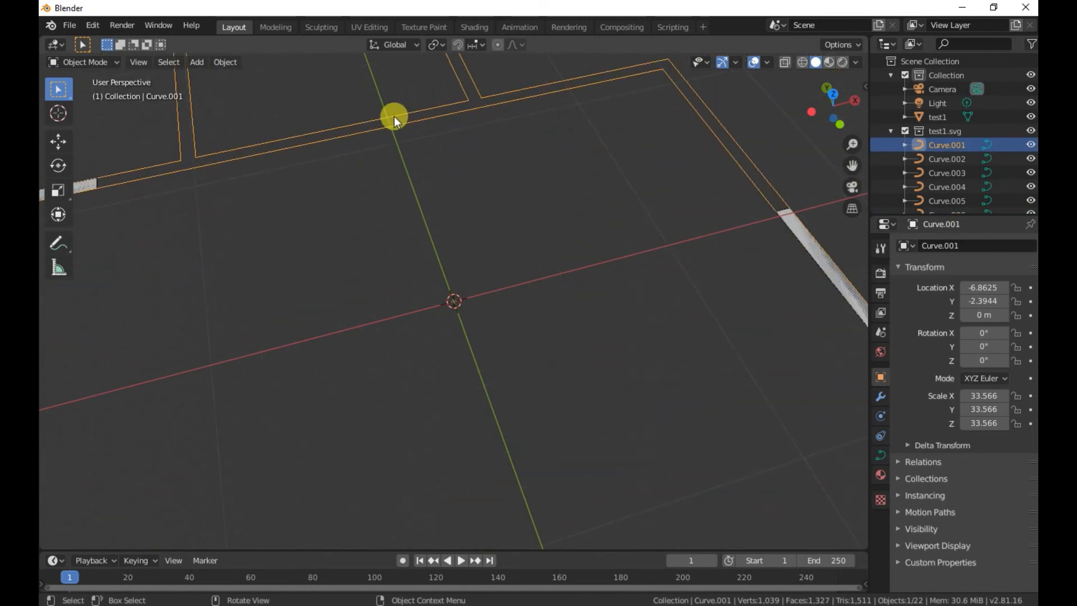
scroll(504, 200, "down", 4)
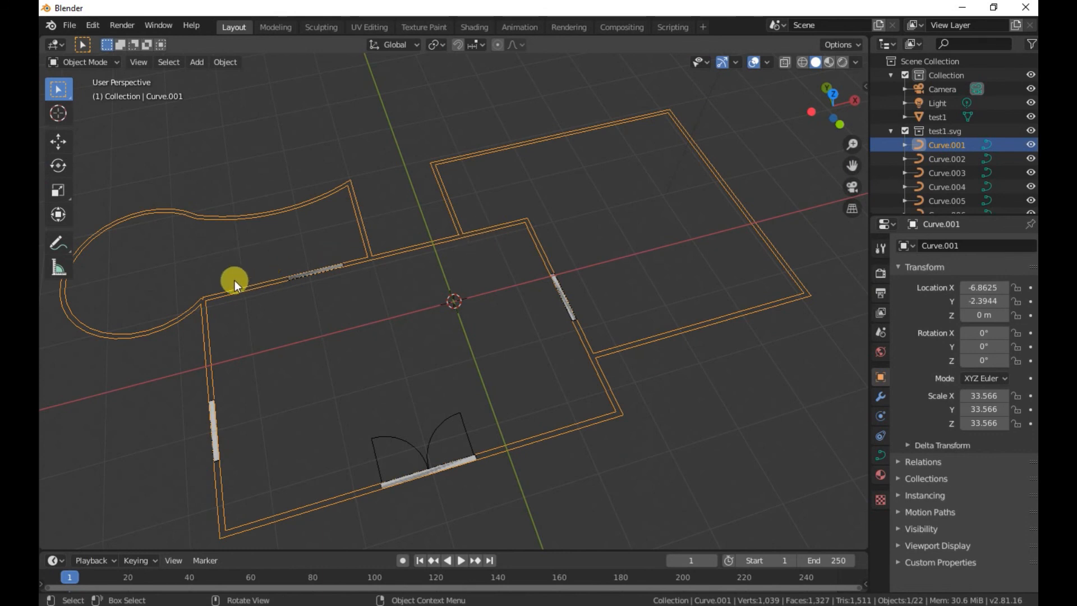
scroll(225, 279, "up", 5)
scroll(242, 283, "down", 3)
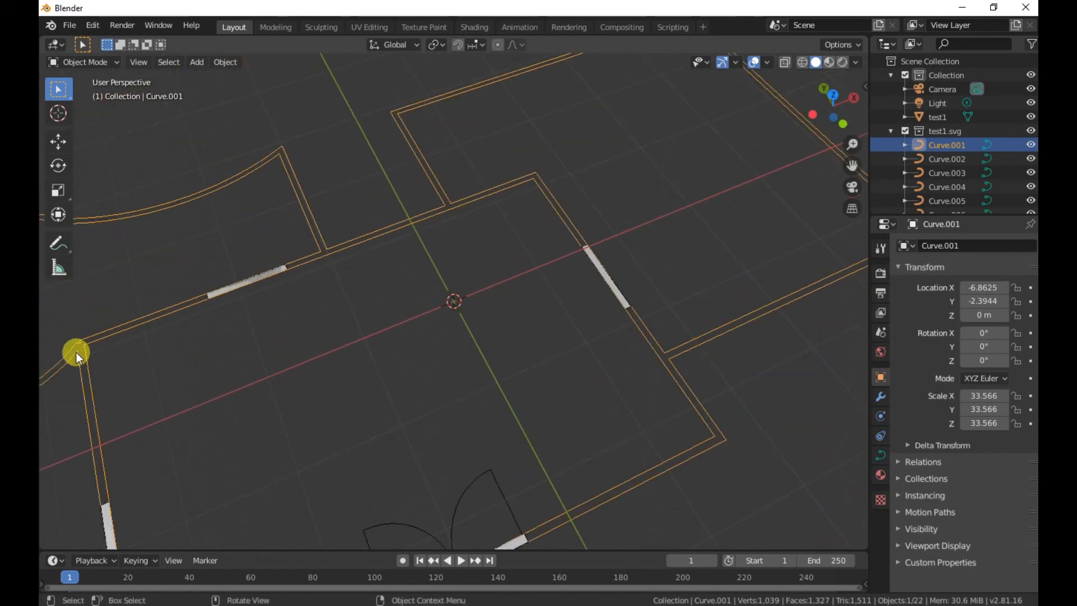
scroll(230, 333, "down", 4)
scroll(468, 310, "up", 1)
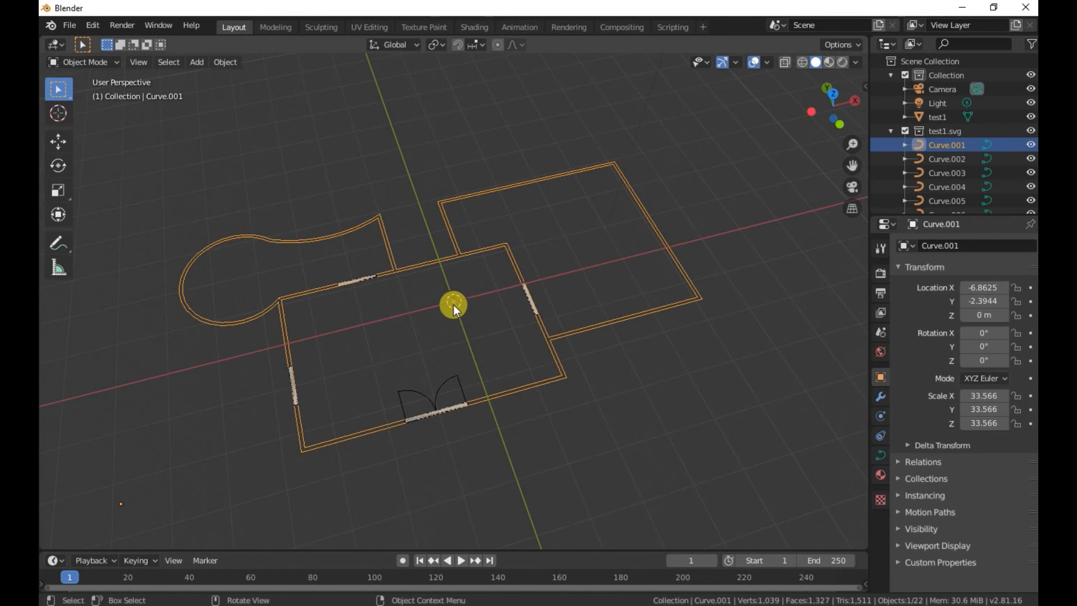
scroll(453, 306, "up", 3)
scroll(451, 318, "up", 1)
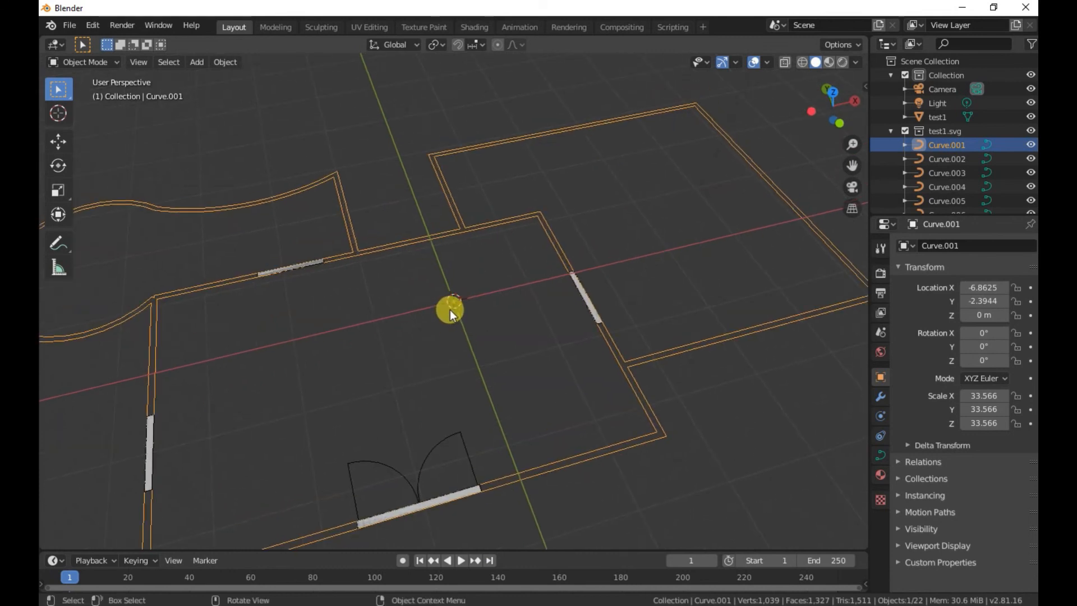
scroll(450, 310, "down", 1)
- Examine the wall curve's control points and handles in Edit Mode and return to Object Mode
key("Tab")
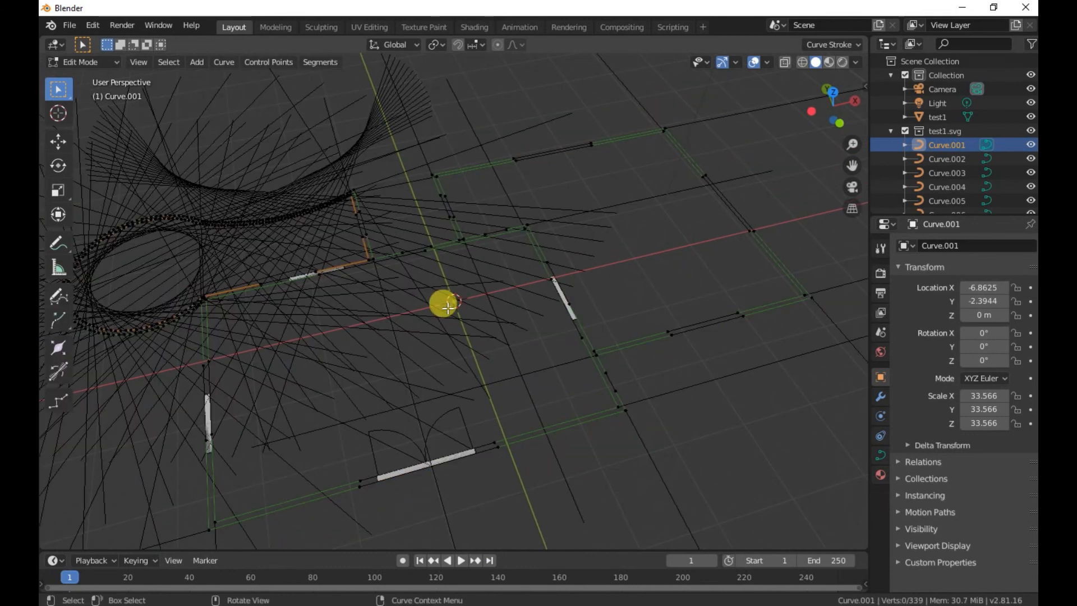
scroll(444, 344, "down", 4)
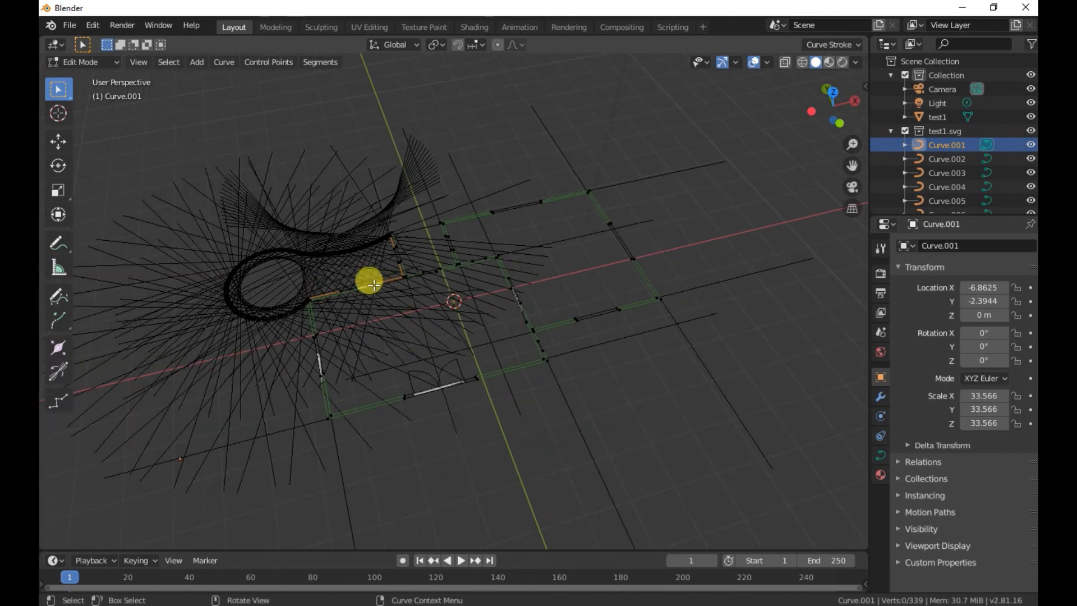
scroll(488, 281, "up", 2)
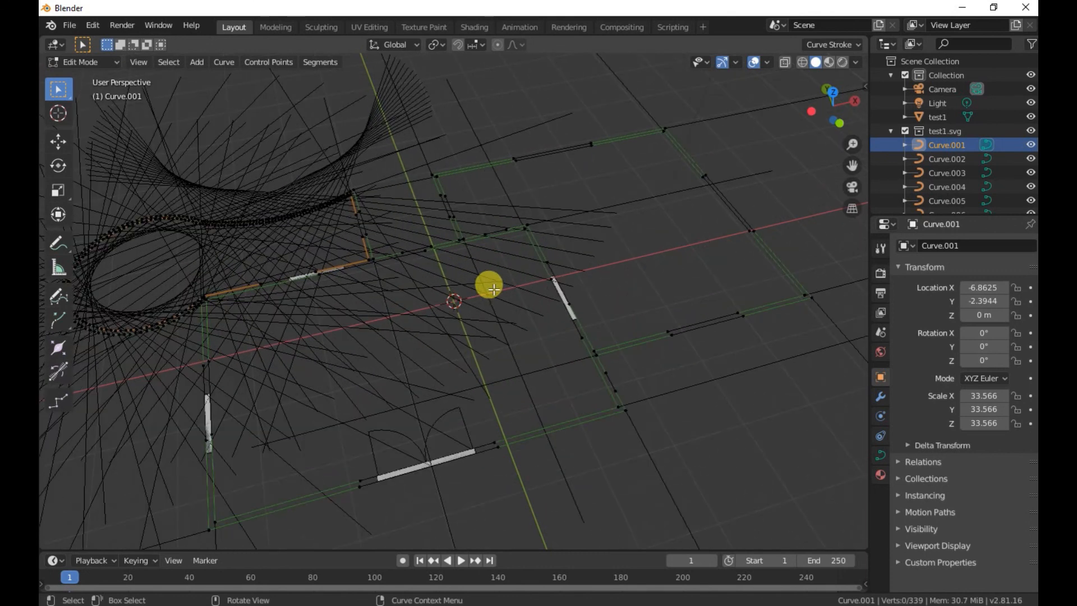
key("Tab")
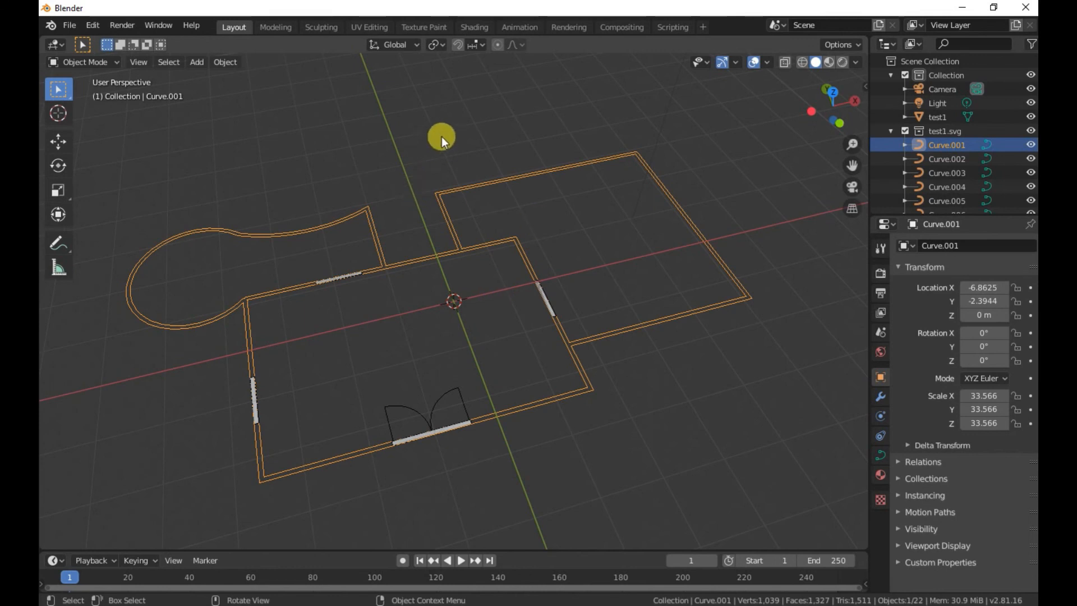
- Find the Convert to operator by searching for "convert" and convert the wall outline with Mesh from Curve/Meta/Surf/Text
left_click(92, 25)
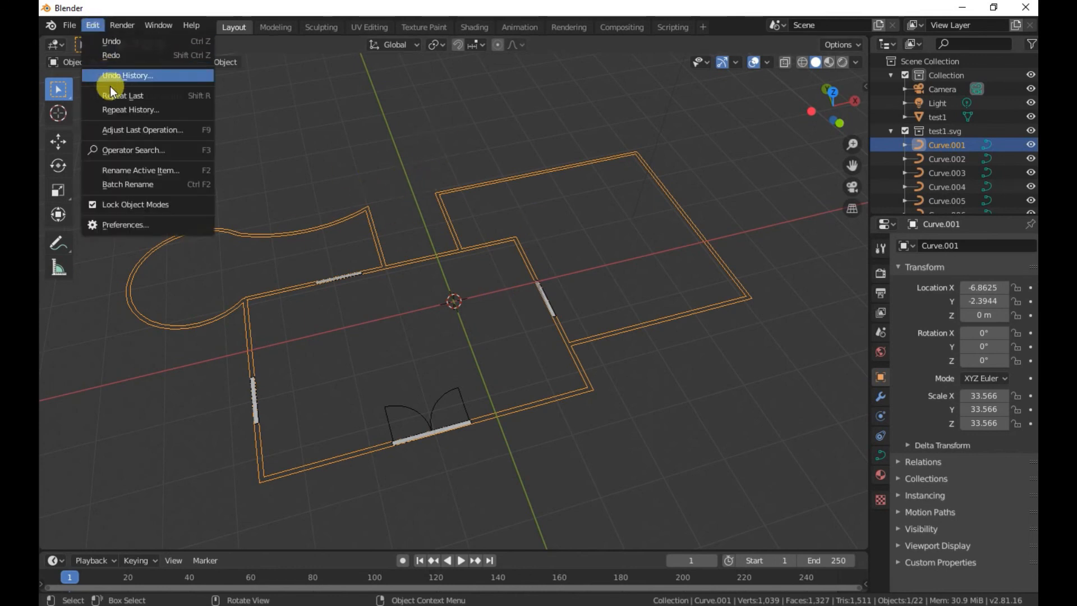
left_click(193, 150)
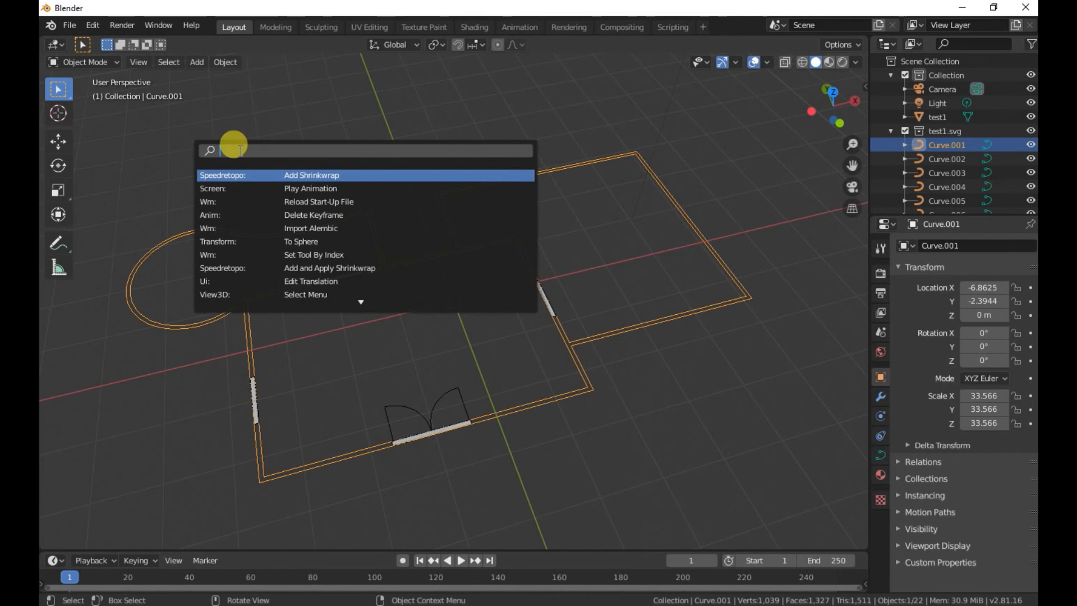
type("conve")
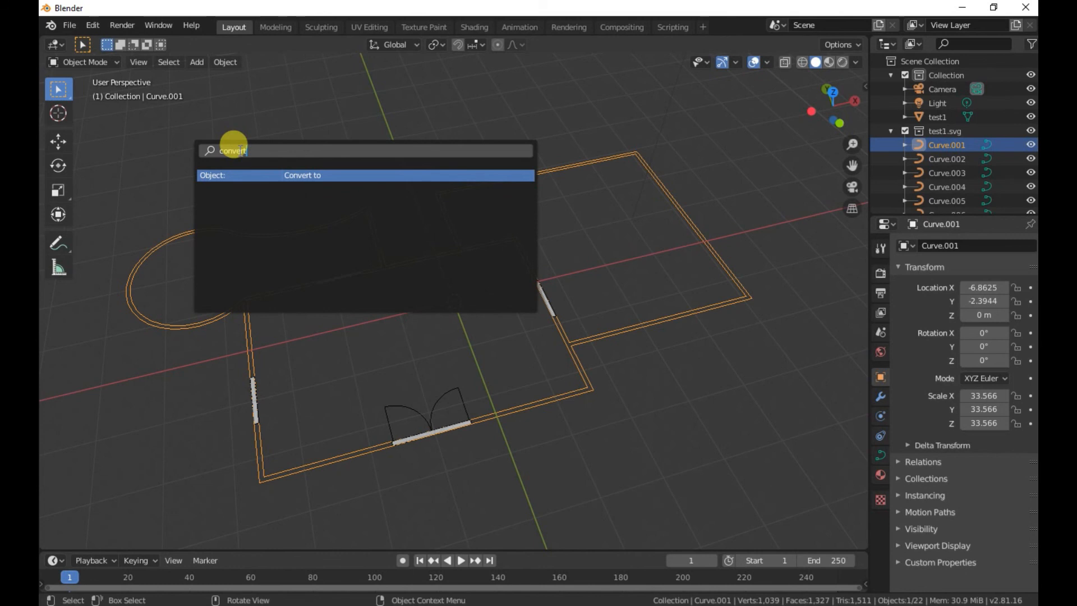
type("rt")
key("Return")
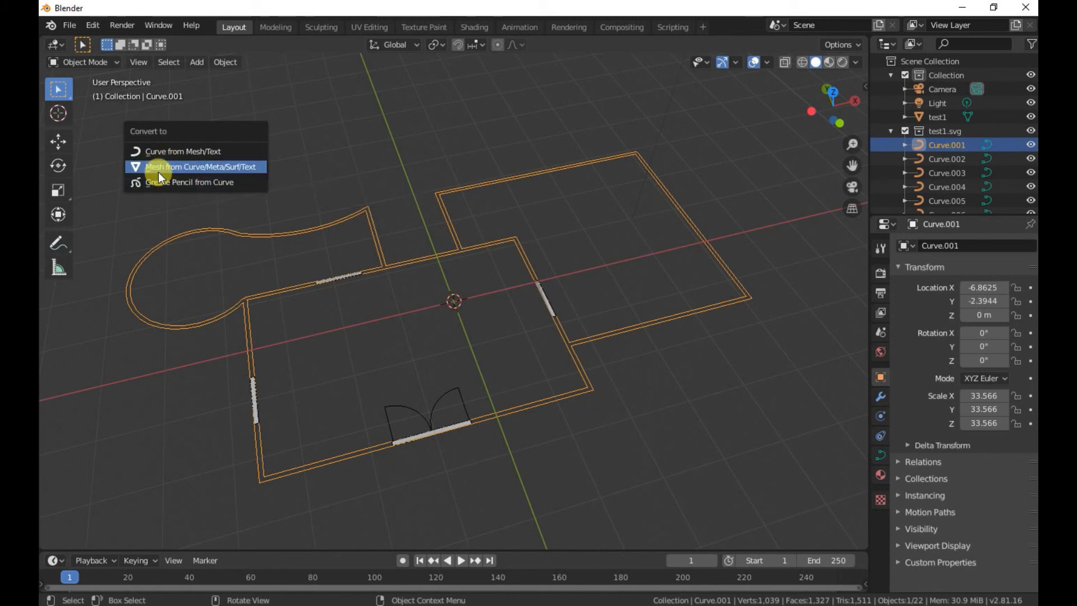
left_click(231, 169)
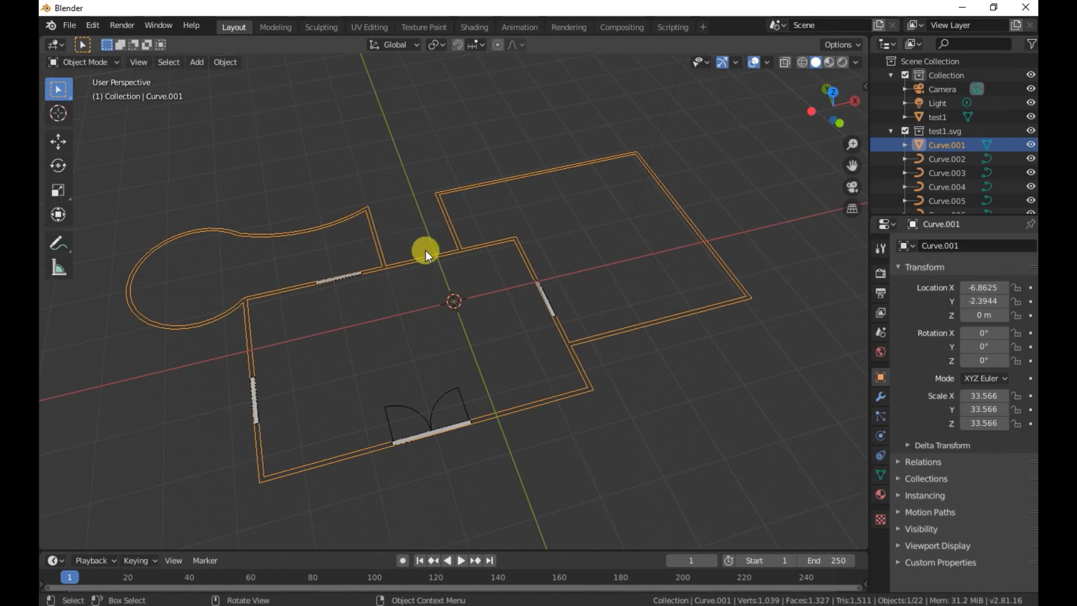
- Put the converted wall mesh in Edit Mode with vertex selection and view its vertices from a low angle
key("Tab")
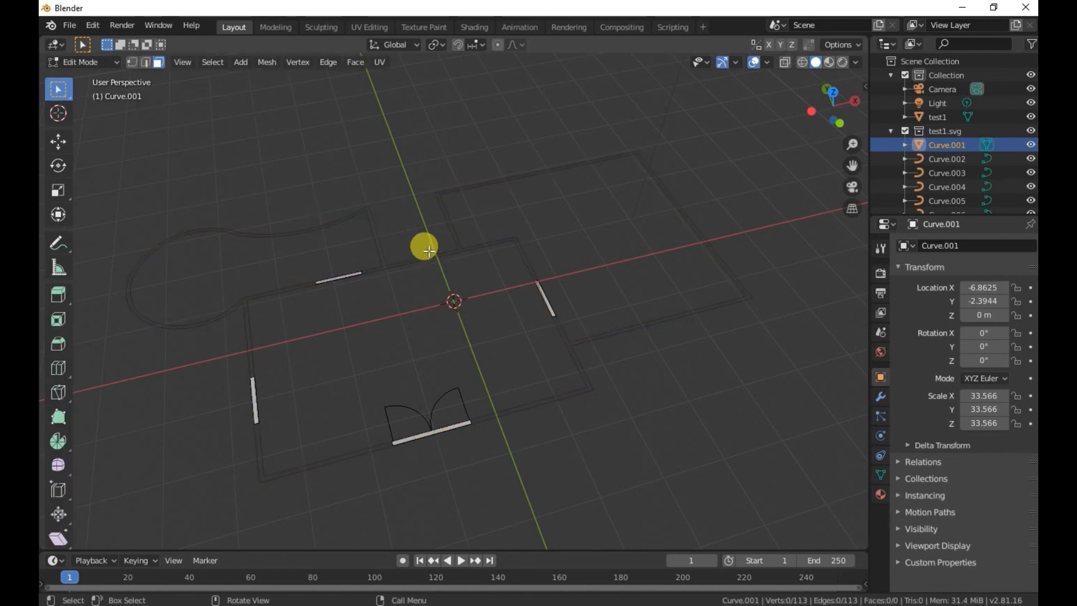
left_click(132, 61)
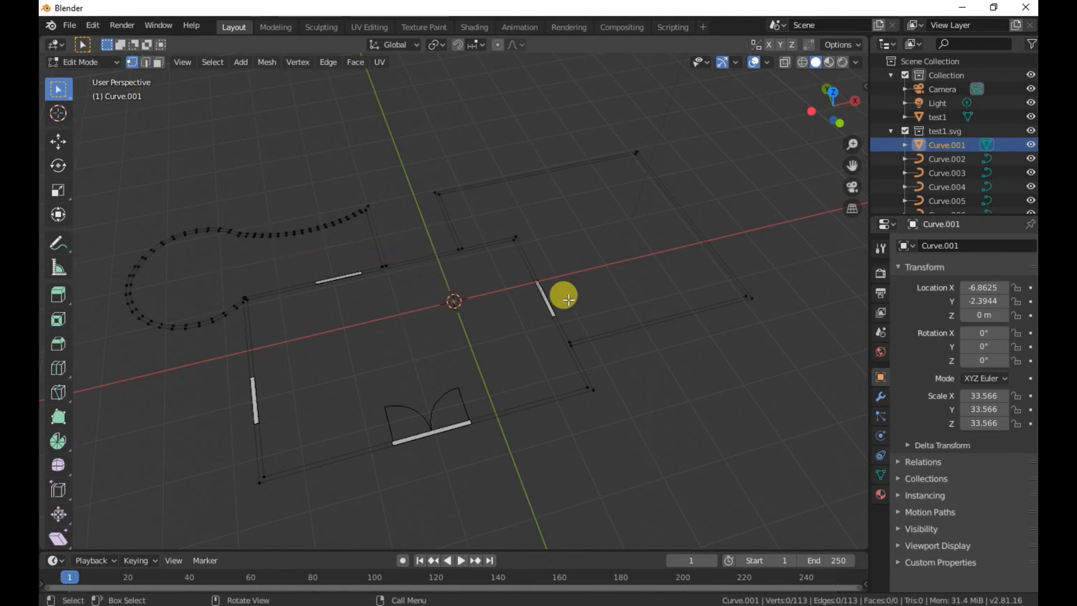
middle_click_drag(254, 365, 413, 409)
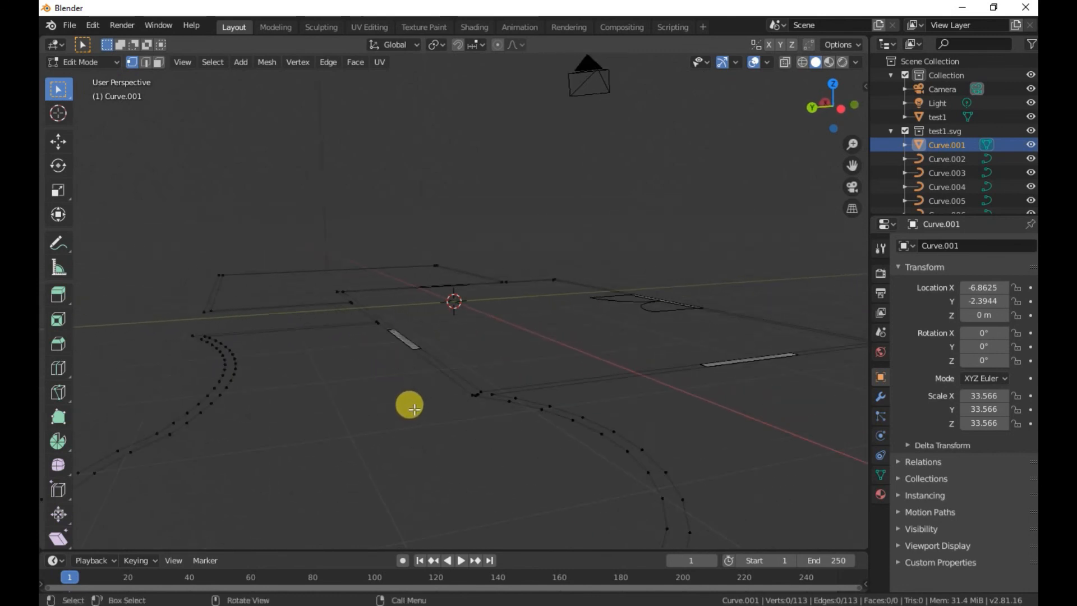
- Try moving a single vertex where the curved room meets the middle room's corner, and undo the move
left_click(480, 394)
middle_click_drag(488, 421, 354, 489)
key("g")
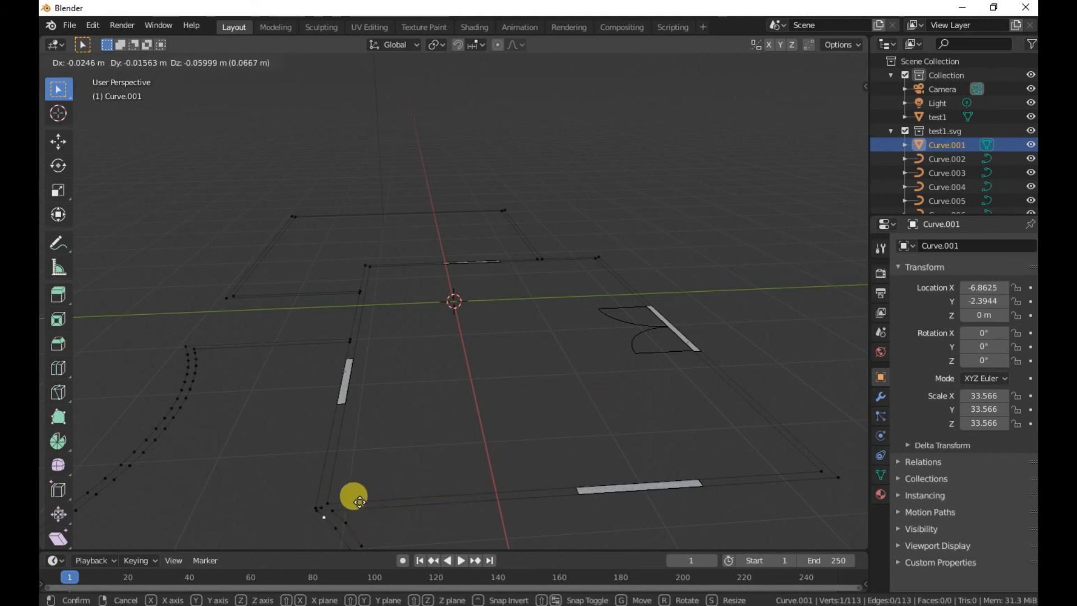
left_click(366, 499)
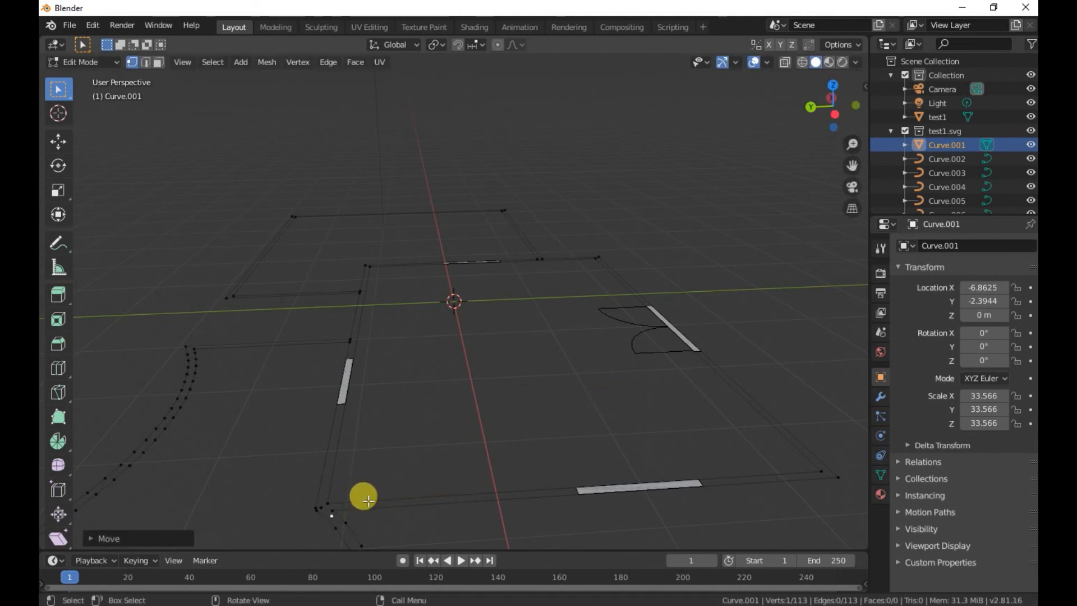
key("ctrl+z")
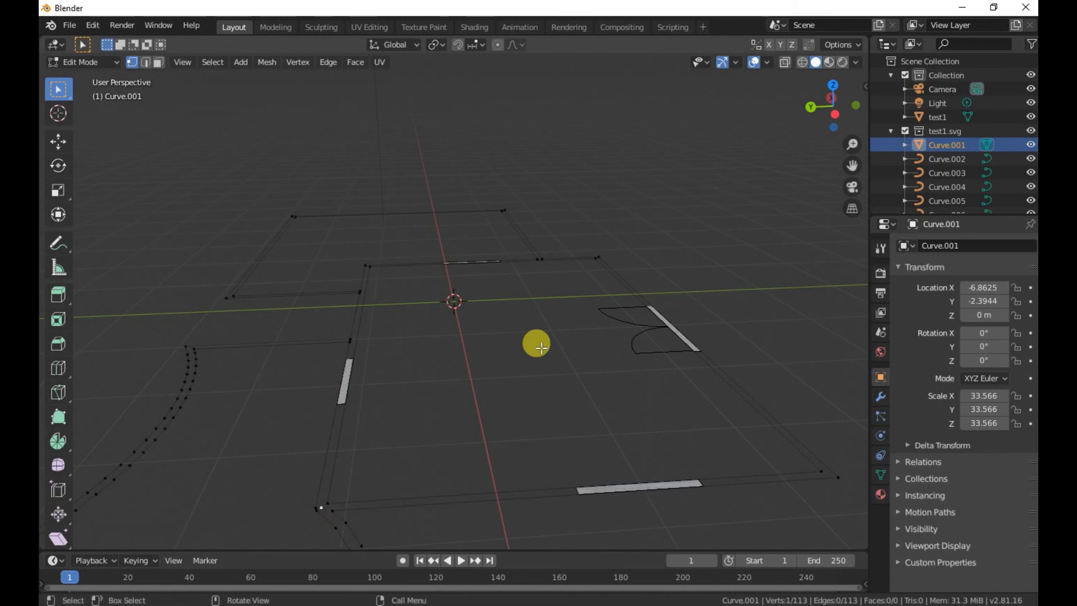
- Select all vertices of the wall outline and extrude them upward along global Z into walls
middle_click_drag(584, 300, 391, 325)
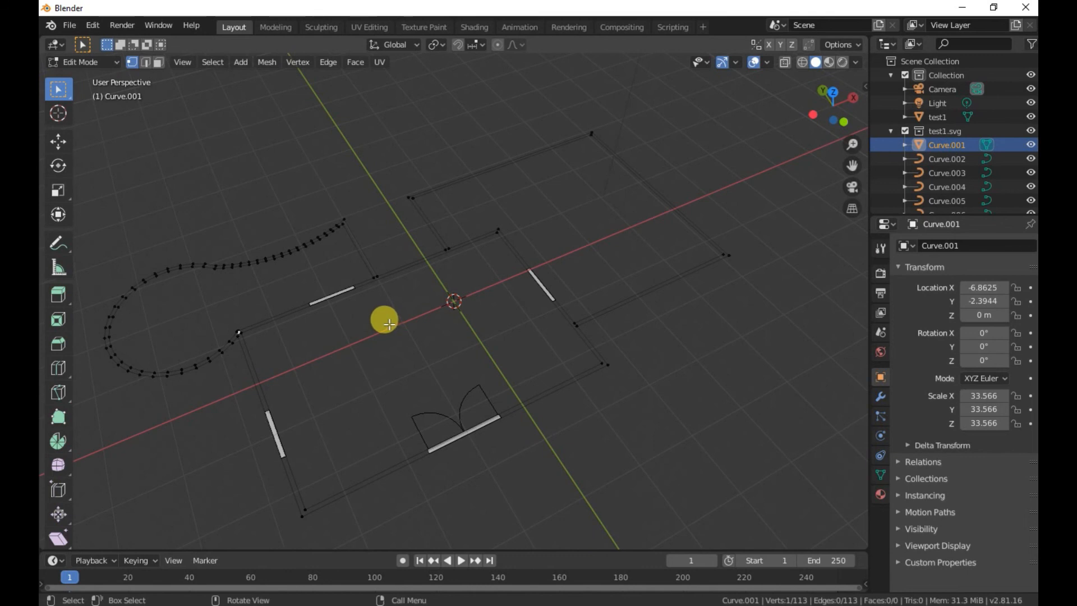
key("a")
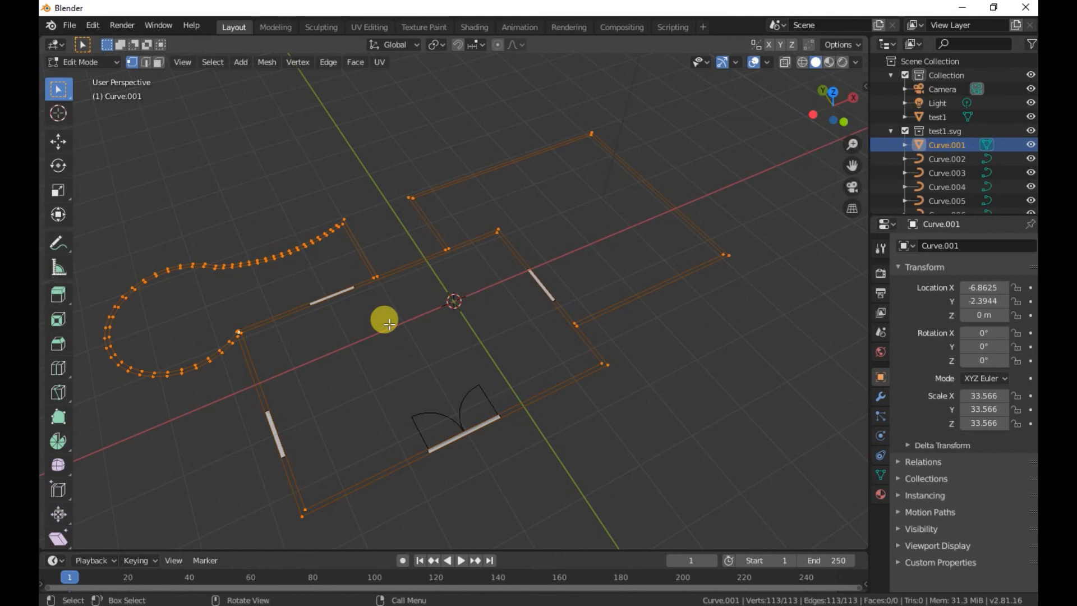
key("e")
key("z")
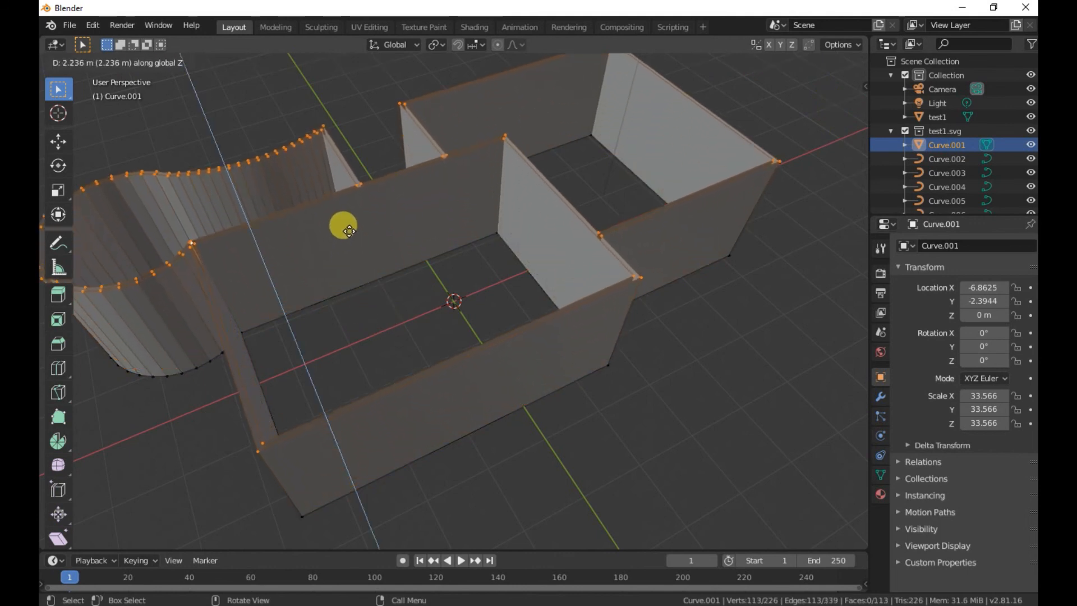
left_click(431, 162)
middle_click_drag(432, 162, 480, 215)
middle_click_drag(423, 255, 452, 220)
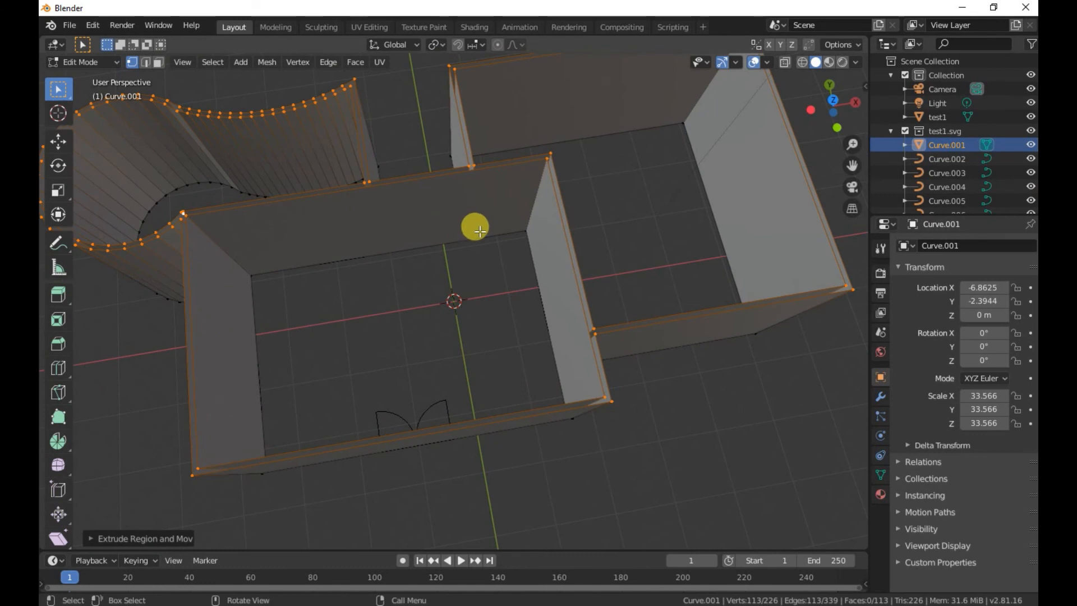
- Deselect the mesh to view the raised walls, and undo both the deselection and the extrusion
left_click(457, 276)
scroll(479, 247, "down", 4)
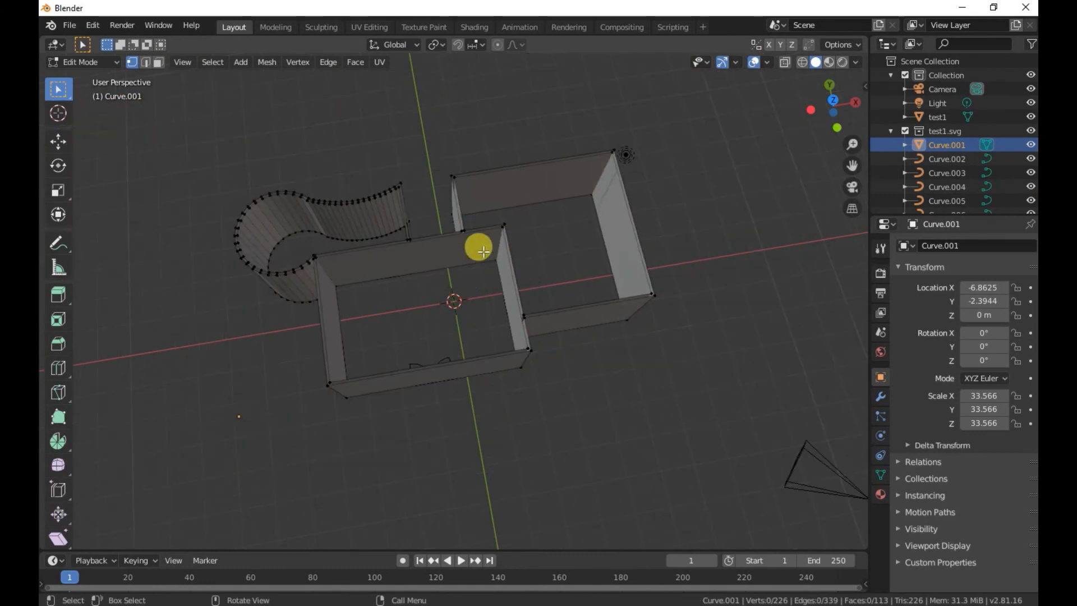
scroll(483, 252, "up", 2)
key("ctrl+z")
key("ctrl+z")
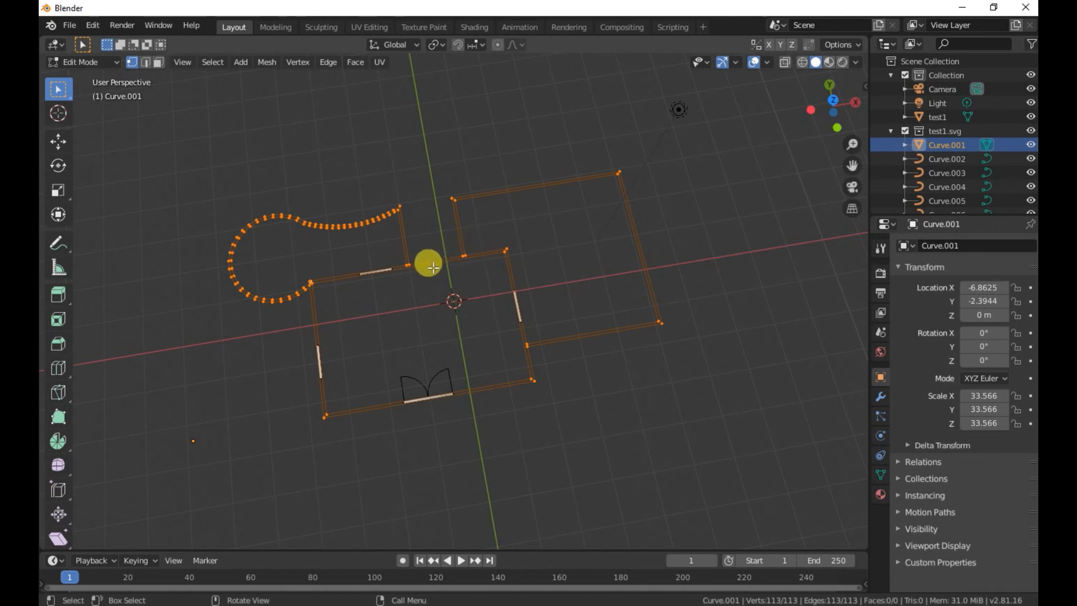
- Select the inner wall outlines of the rectangular middle room, the large adjoining room and the curved room, and fill each with a floor face
key("2")
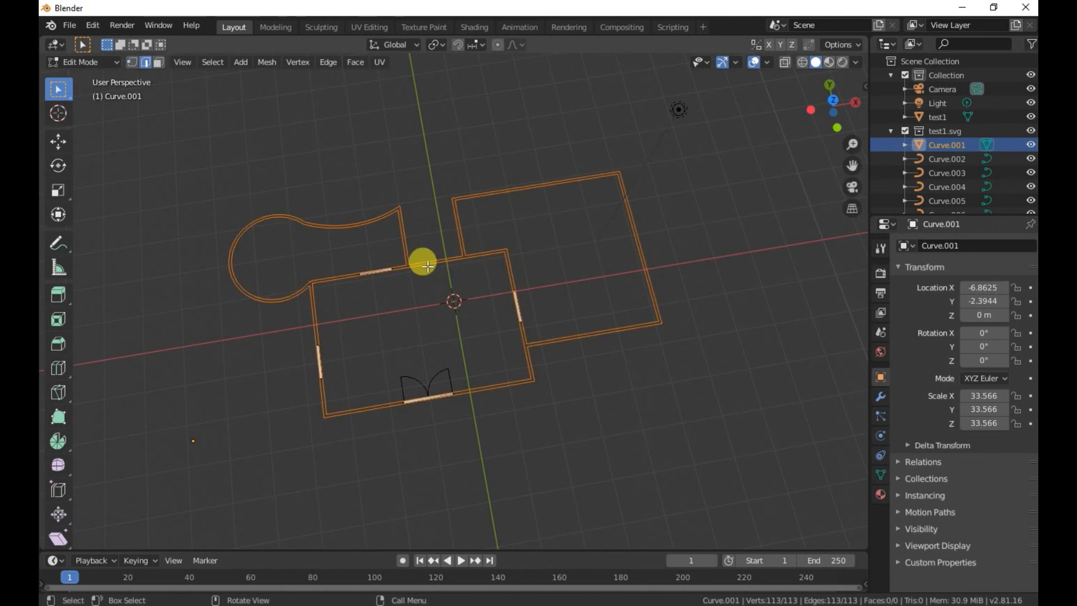
left_click(325, 171)
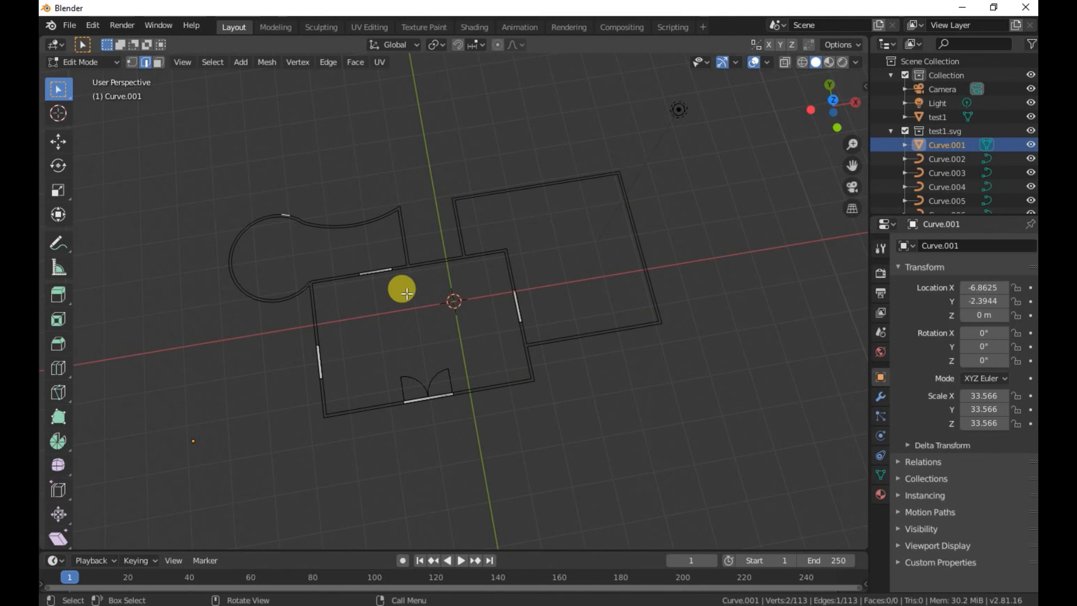
left_click(336, 280, "alt")
key("f")
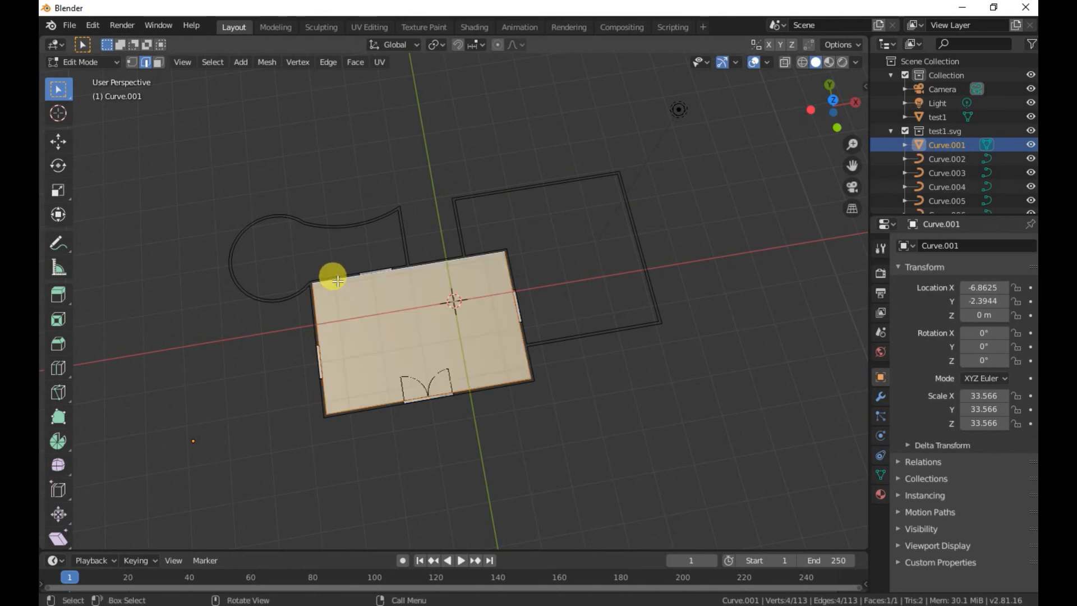
left_click(499, 205)
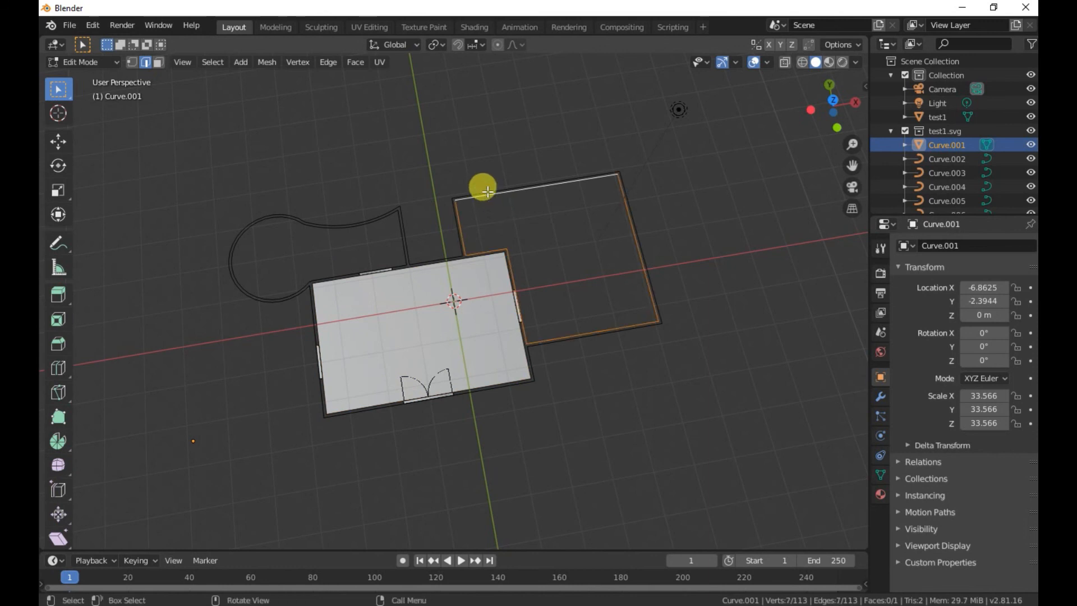
key("f")
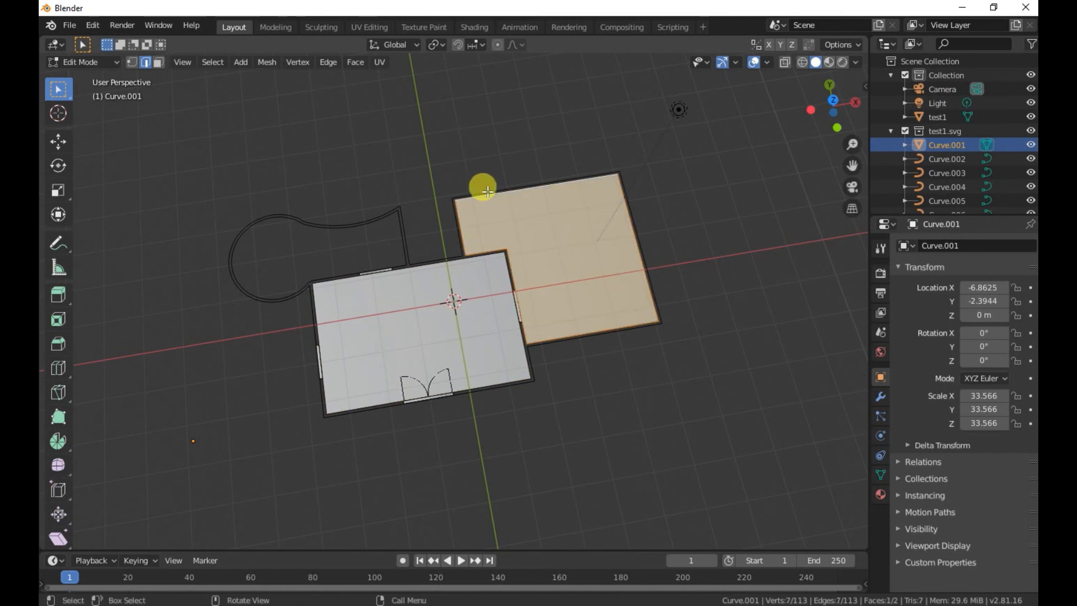
left_click(281, 219, "alt")
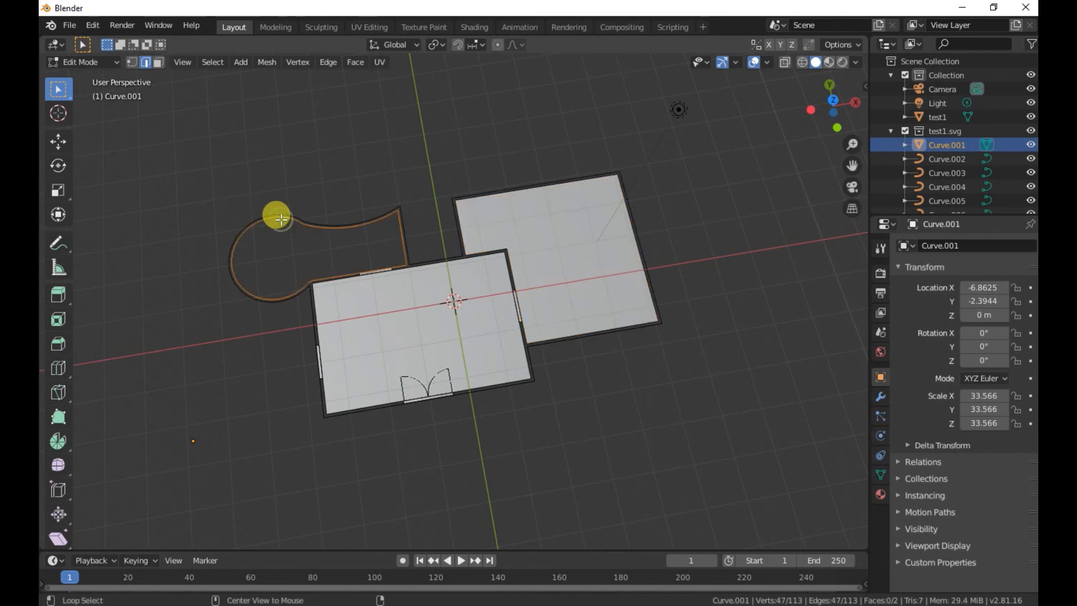
key("f")
- Select the whole mesh and extrude it upward along global Z into walls around the filled floors
middle_click_drag(387, 144, 443, 153)
key("a")
key("e")
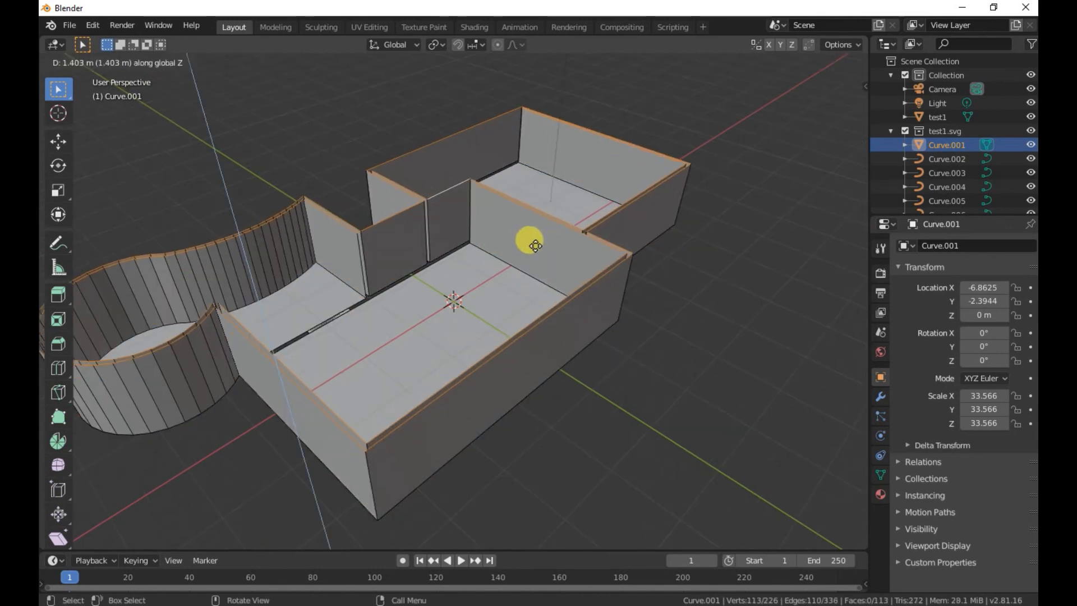
left_click(544, 196)
middle_click_drag(513, 235, 453, 205)
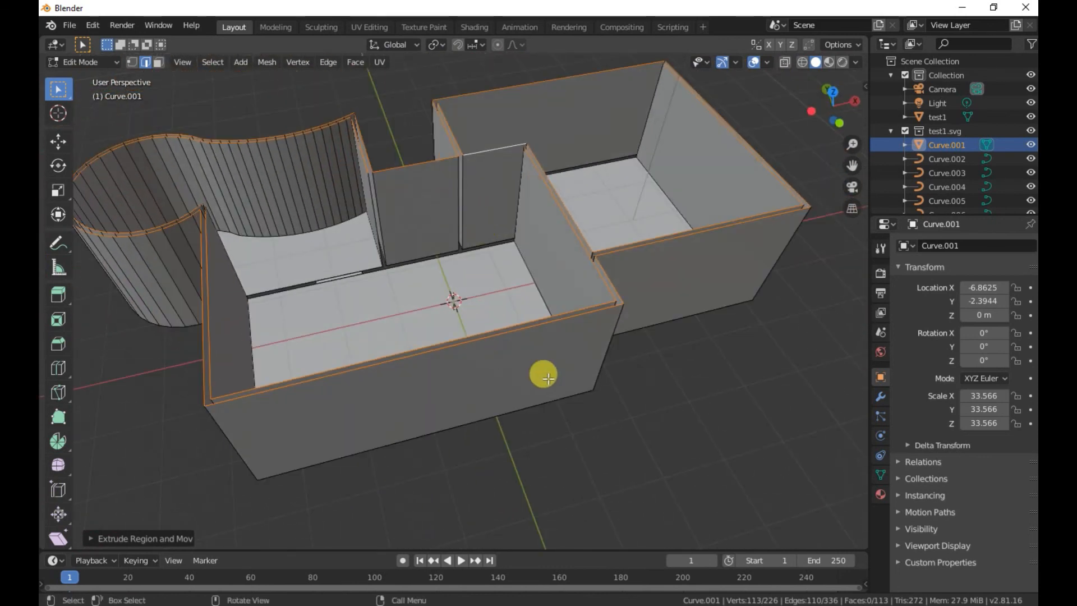
- Undo the wall extrusion and the three floor faces, back to the bare wall outlines
key("ctrl+z")
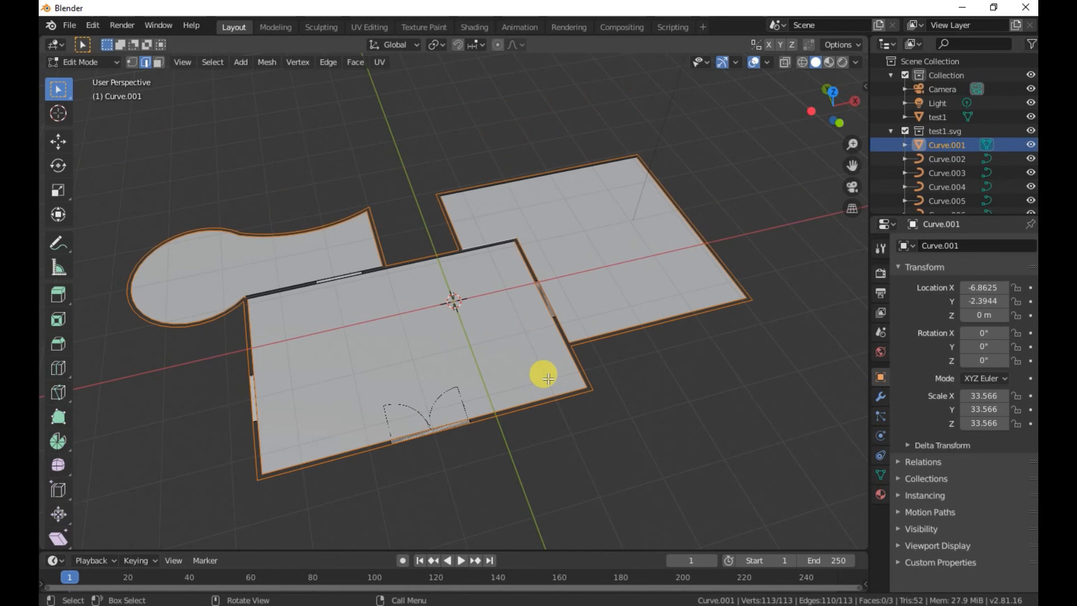
key("ctrl+z")
key("ctrl+z")
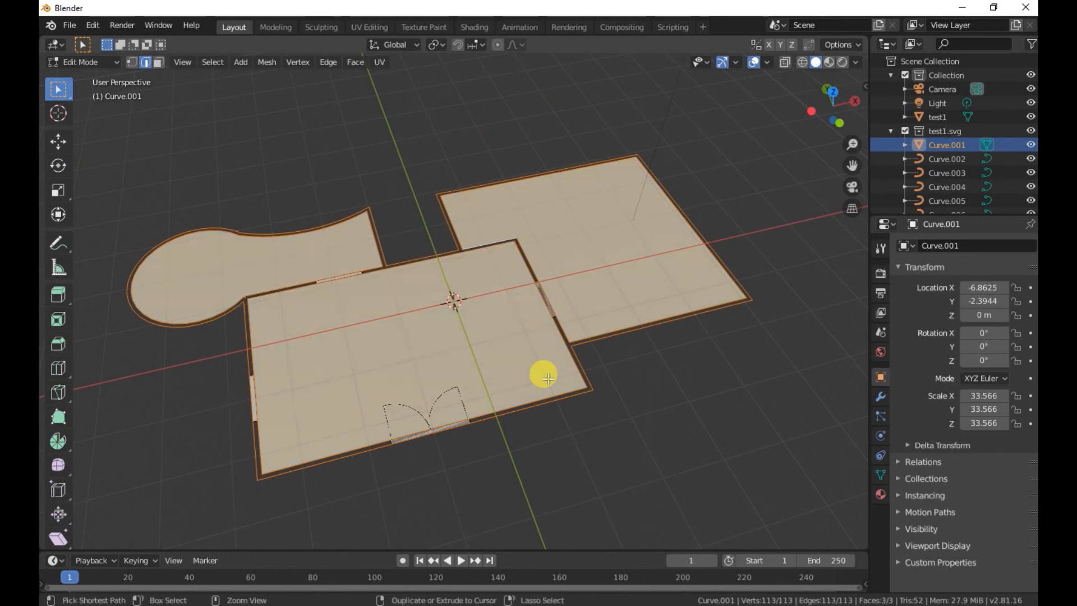
key("ctrl+z")
key("ctrl+z")
key("ctrl+z")
key("ctrl+z")
key("ctrl+z")
key("ctrl+z")
key("ctrl+z")
key("ctrl+z")
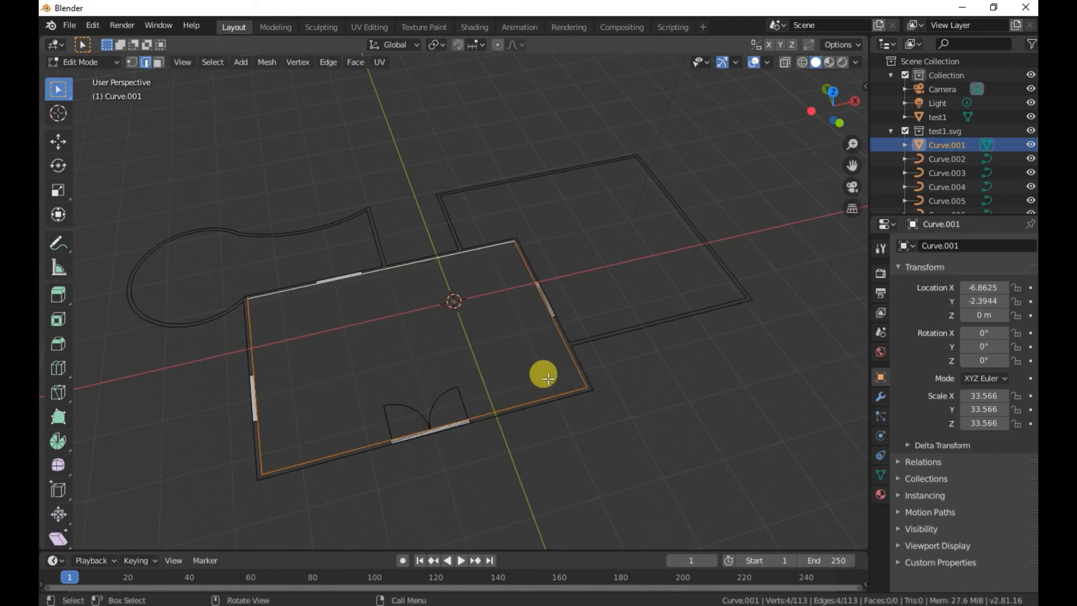
key("ctrl+z")
- In top view with face selection, add a plane to the mesh and scale it down to about 0.2
key("KP_7")
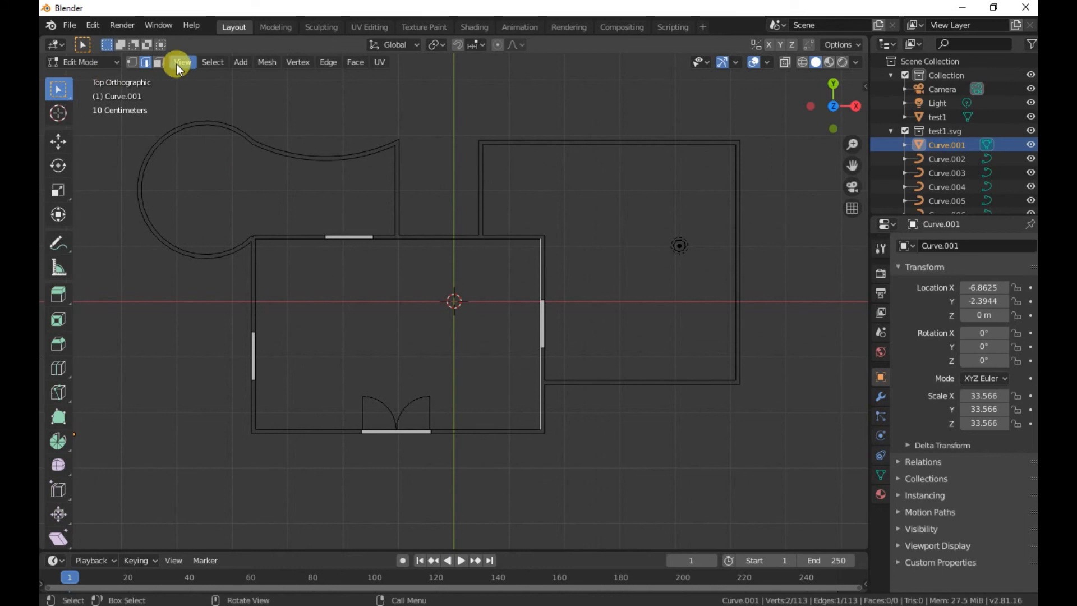
left_click(157, 62)
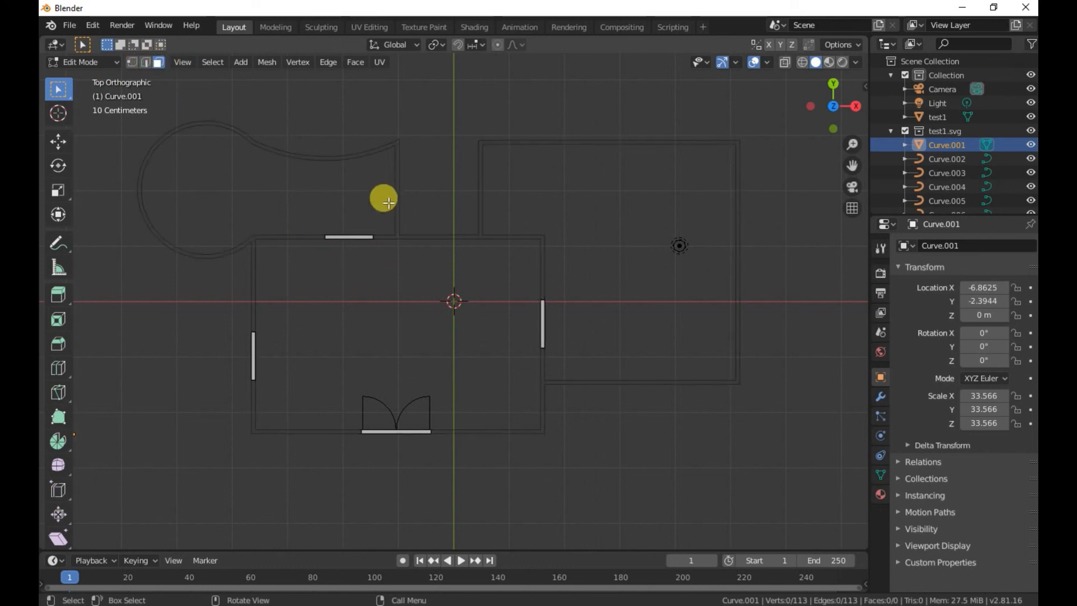
key("shift+a")
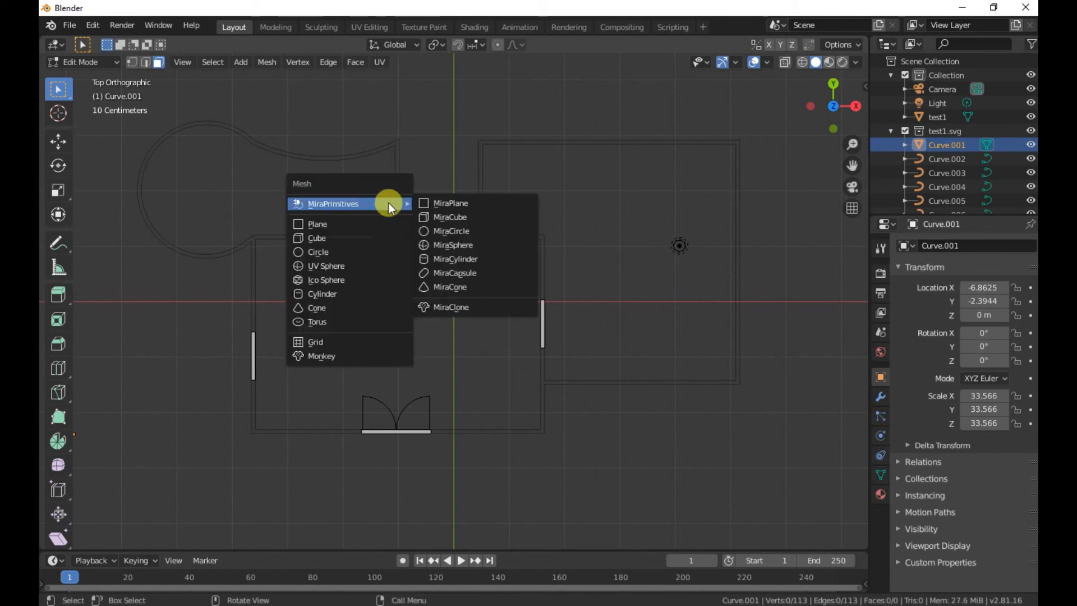
left_click(345, 221)
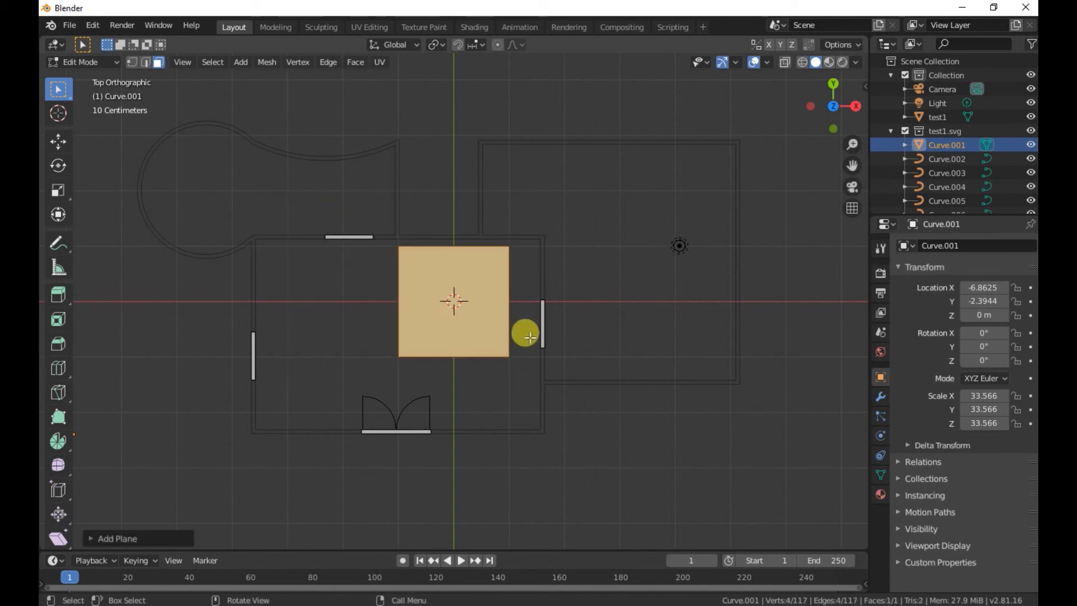
key("s")
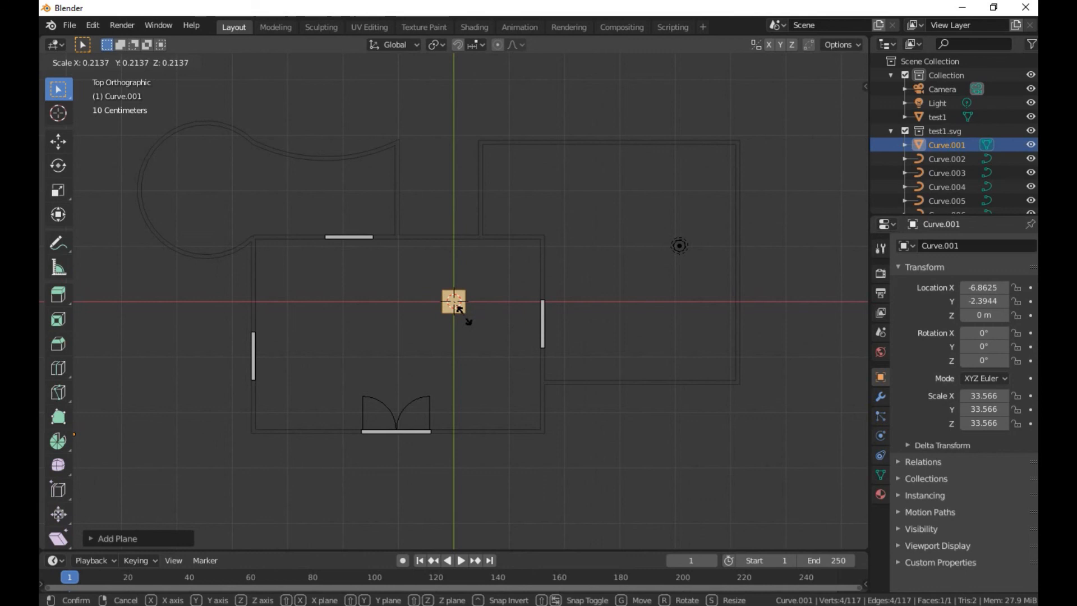
left_click(455, 301)
key("Tab")
- Move the small plane onto the middle room's upper wall and shrink it to match the wall thickness
scroll(481, 294, "up", 6)
scroll(485, 295, "down", 3)
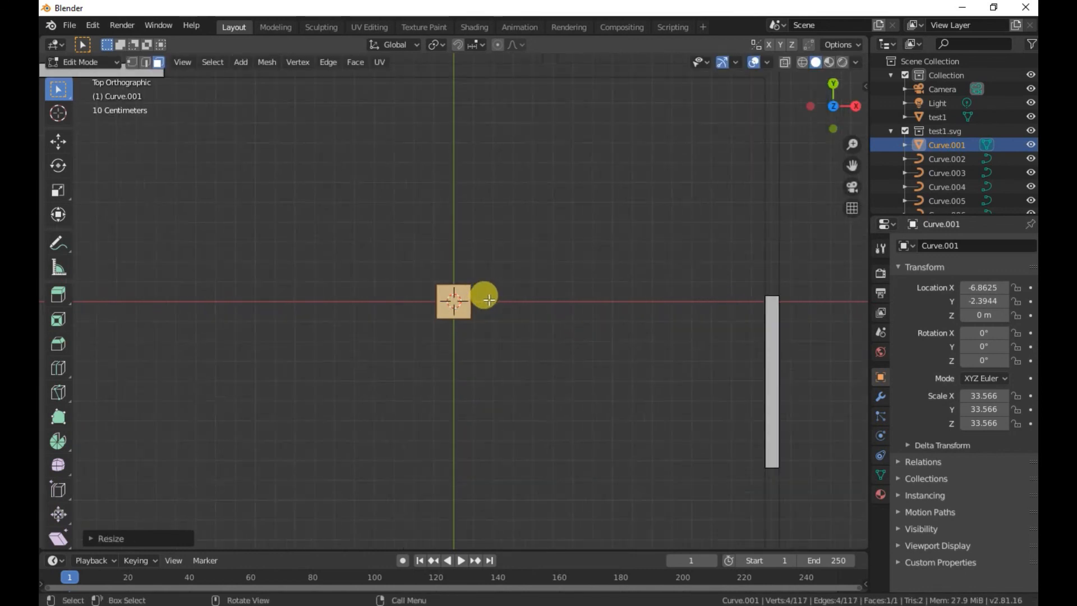
scroll(489, 300, "up", 1)
key("g")
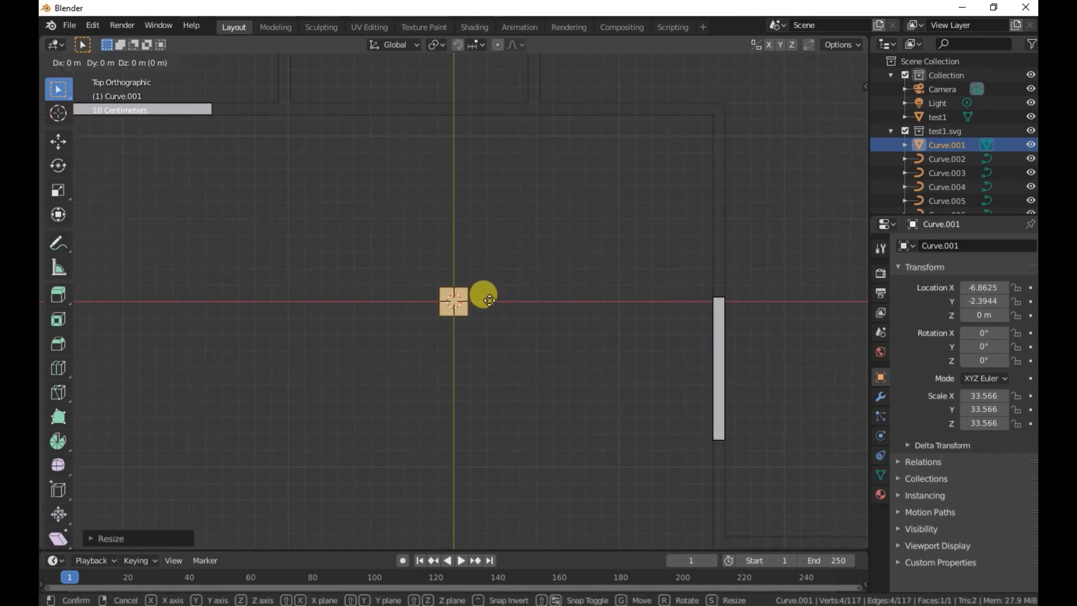
left_click(429, 108)
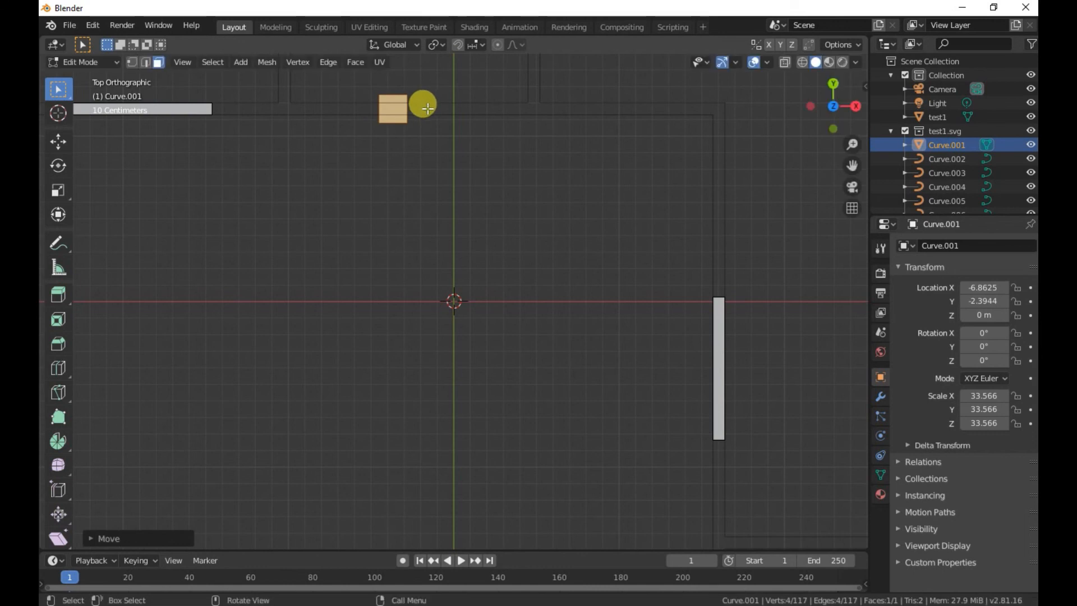
key("s")
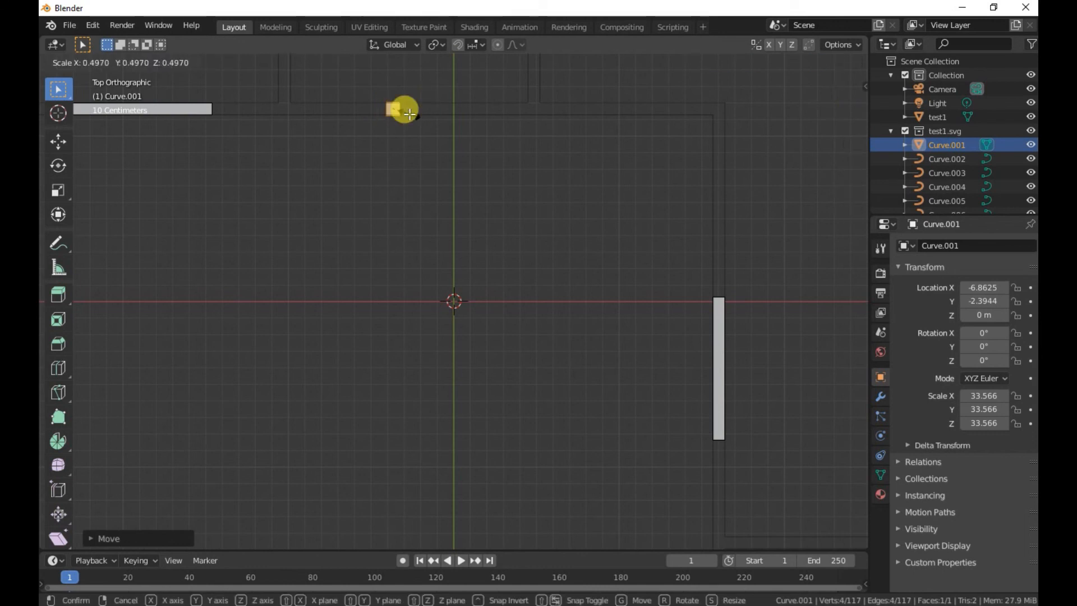
left_click(411, 114)
- Stretch the plane along X and fit it over the wall section between the curved room and the large adjoining room
key("s")
key("x")
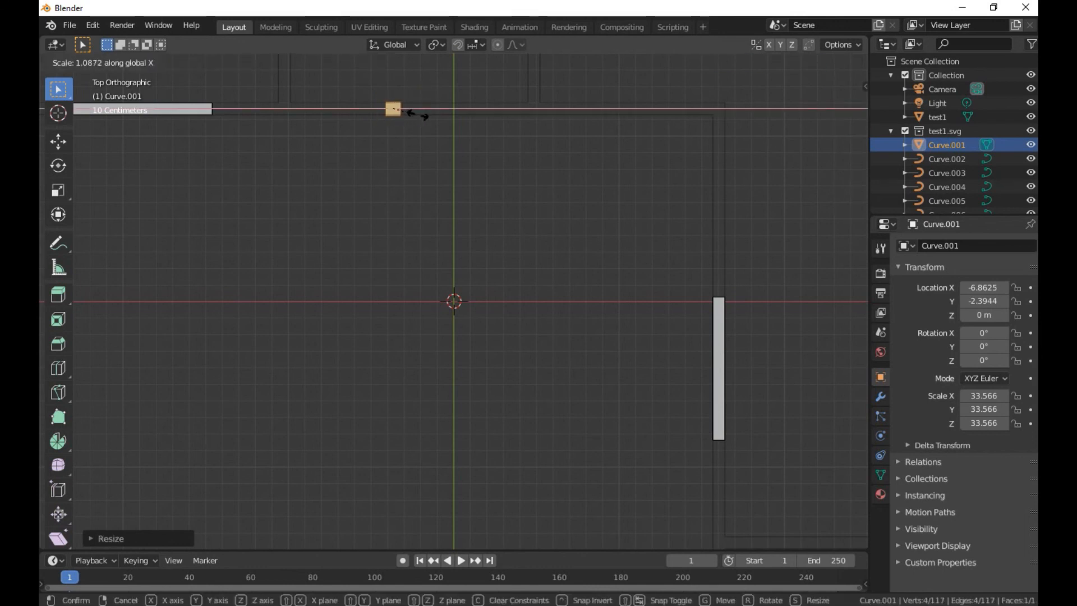
left_click(828, 91)
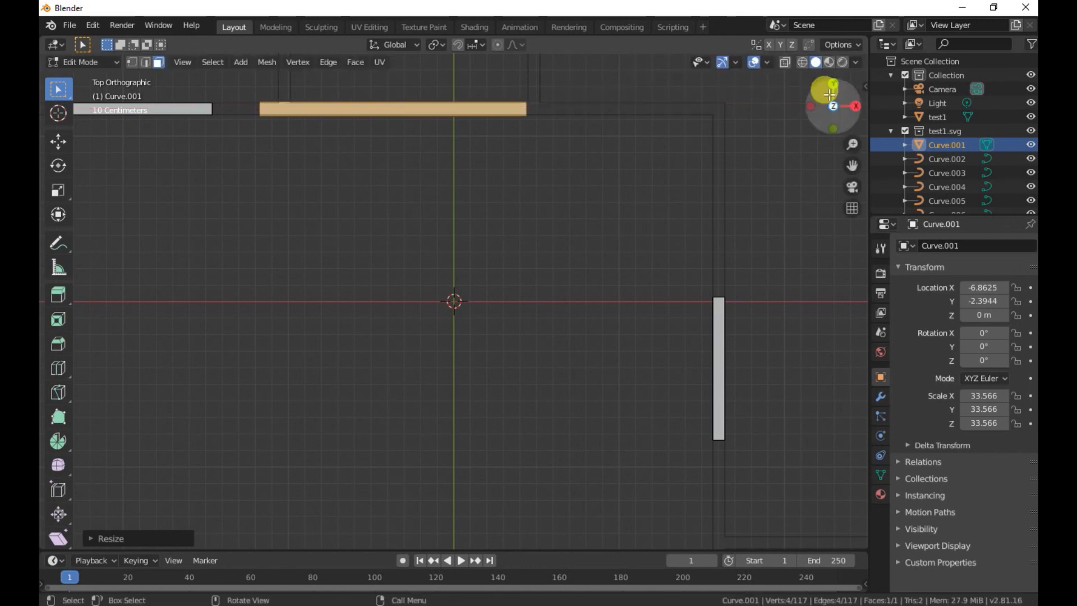
key("g")
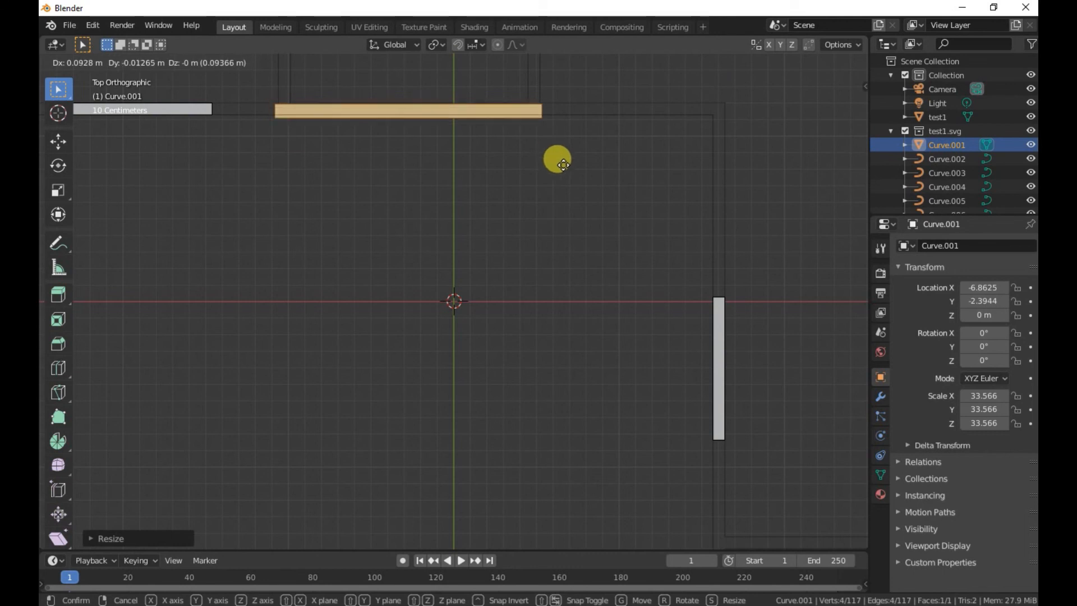
left_click(567, 160)
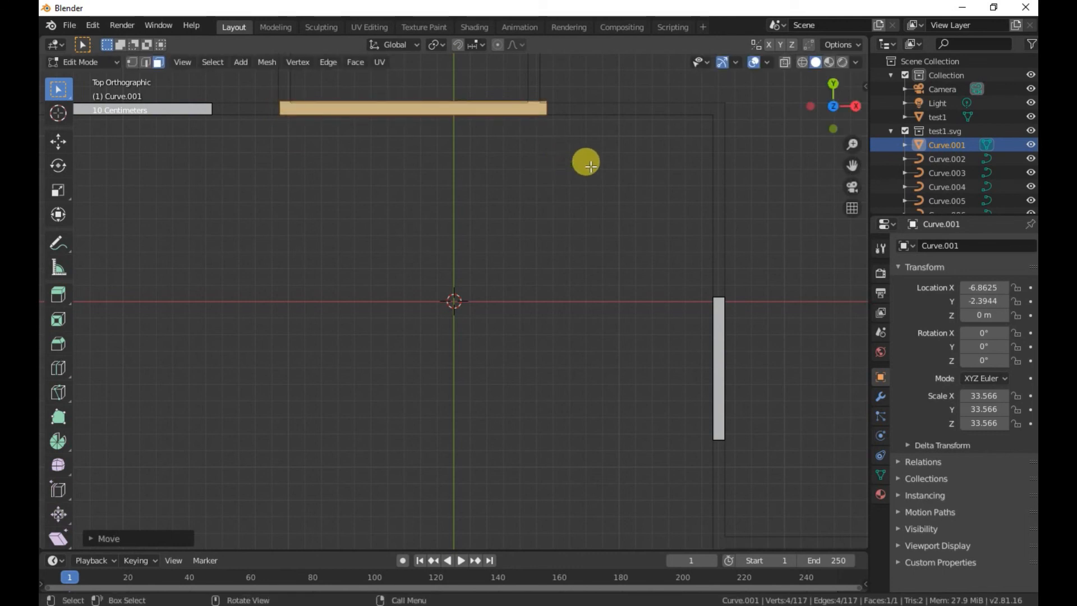
key("s")
key("x")
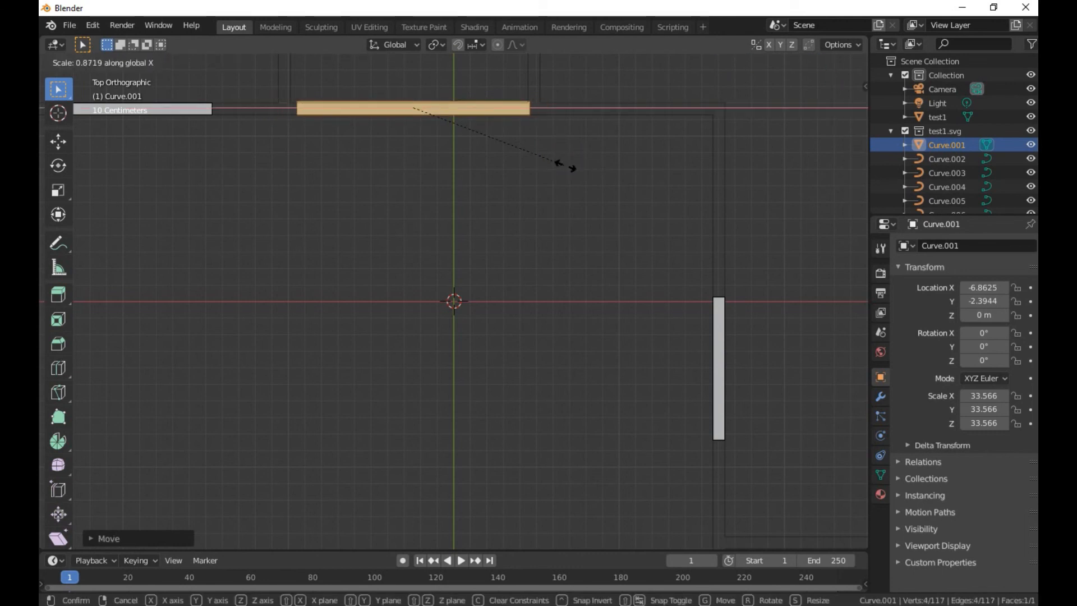
left_click(565, 165)
key("g")
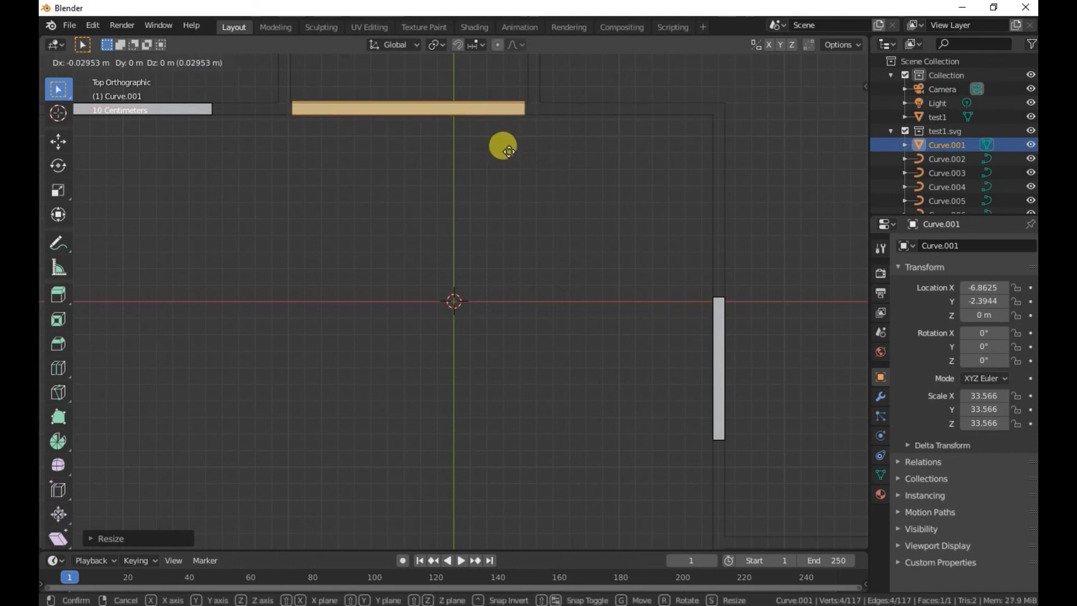
left_click(502, 147)
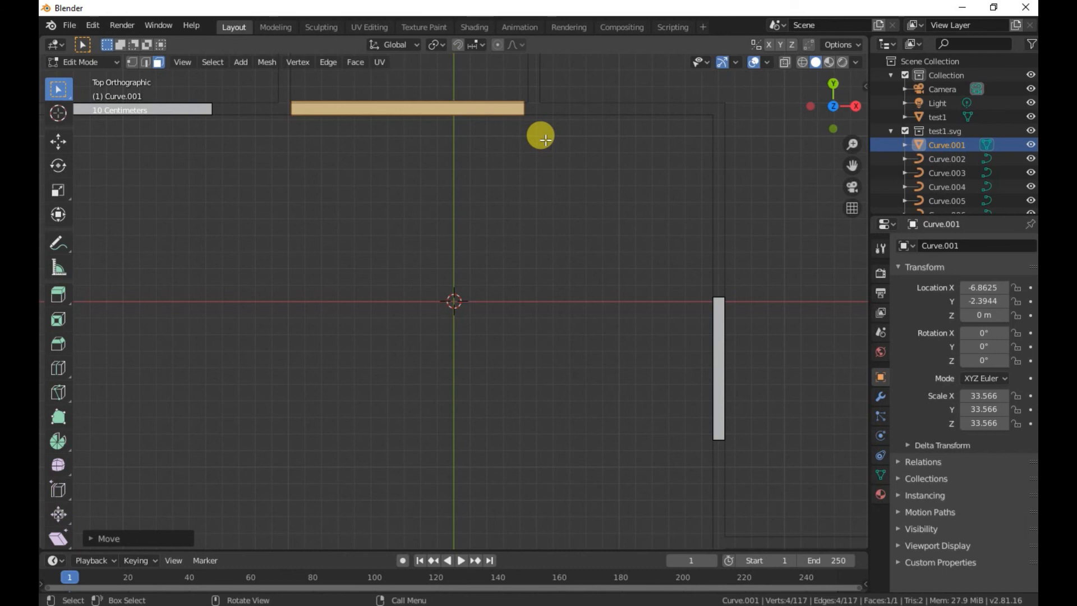
- Extrude the plane's end edge along the wall in three segments, across the adjoining wall junction to the middle room's outer corner
left_click(132, 62)
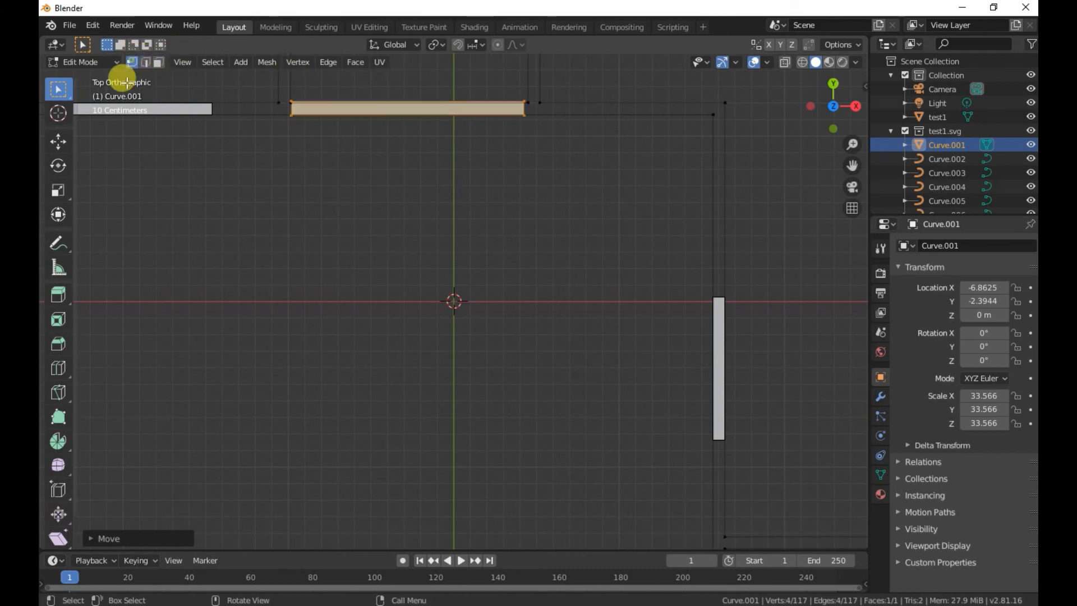
key("b")
left_click_drag(539, 101, 532, 146)
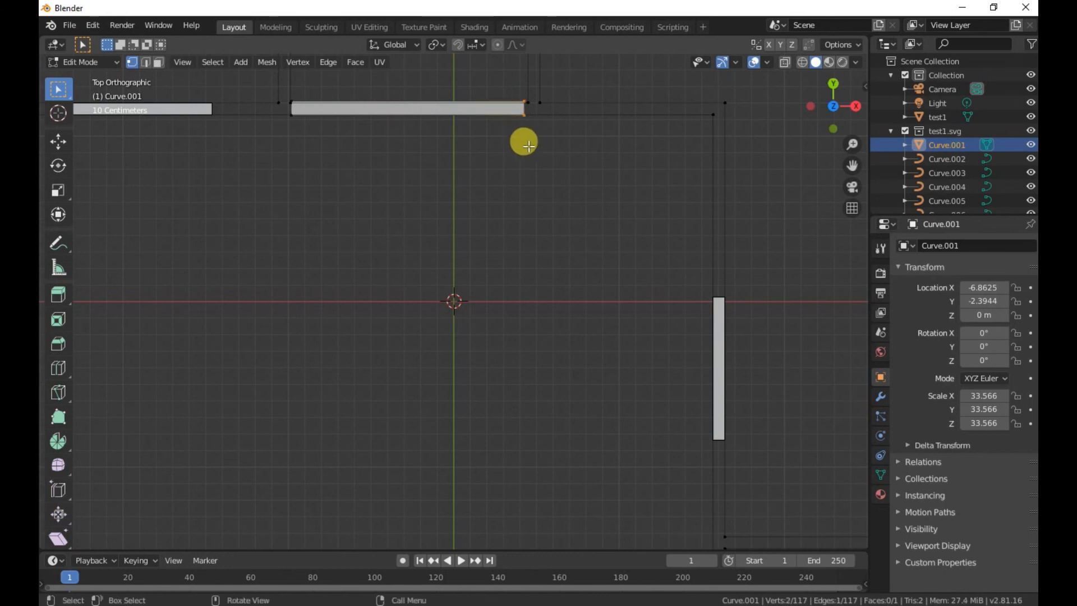
key("e")
left_click(535, 140)
key("e")
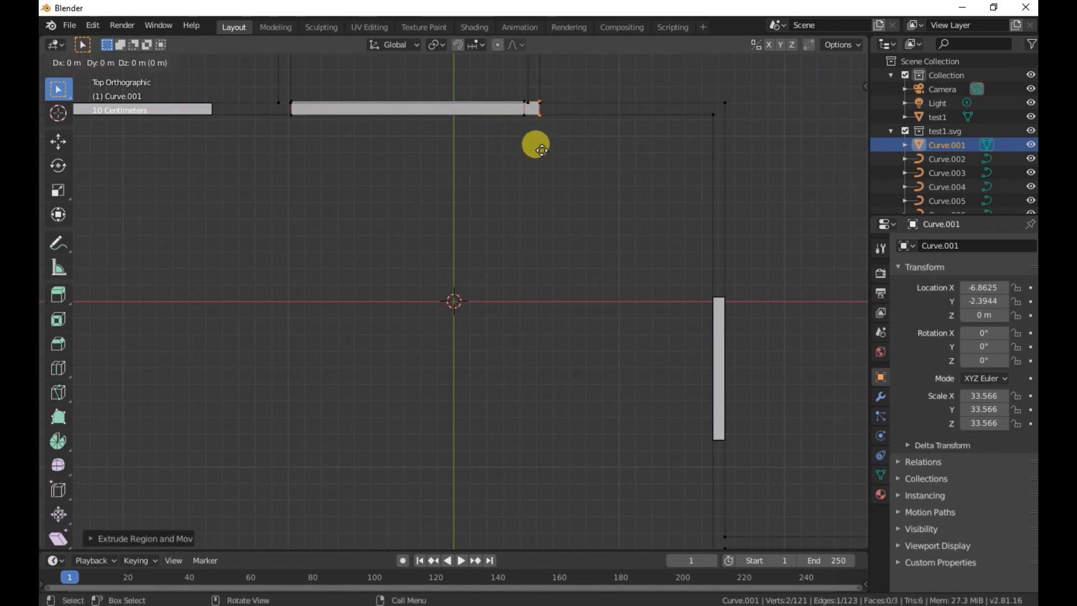
left_click(715, 194)
key("e")
key("x")
left_click(730, 196)
- Select the corner segment's lower vertices and extrude them along Y down the side wall to the window
left_click_drag(736, 135, 701, 107)
key("e")
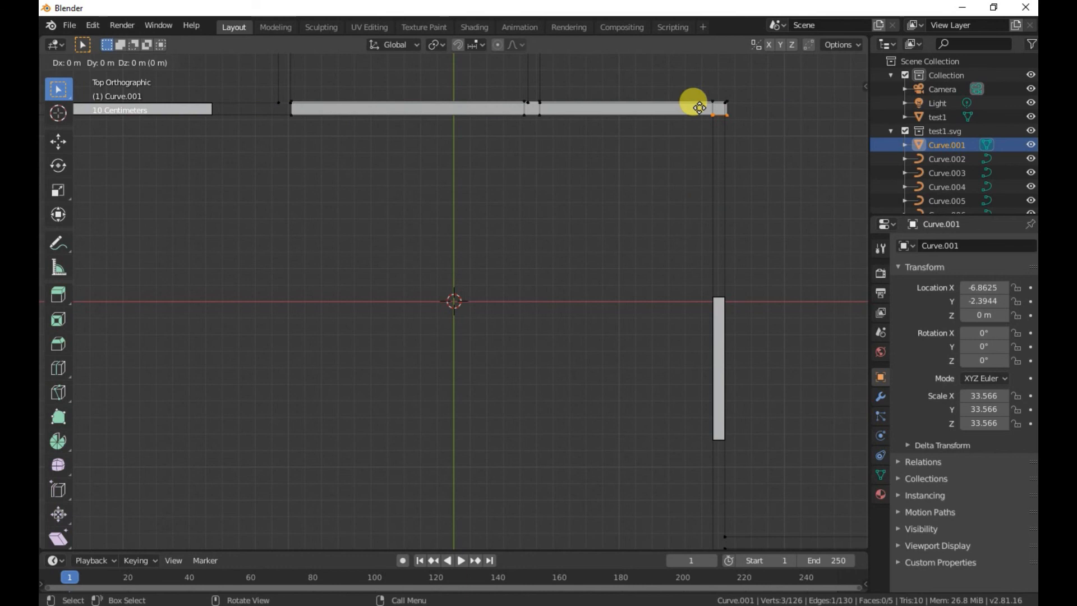
key("y")
left_click(610, 283)
- Select the new wall faces around the corner in face selection mode and extrude them upward into walls
middle_click_drag(546, 244, 584, 187)
key("3")
left_click(344, 207)
left_click(489, 167, "shift")
left_click(575, 149, "shift")
left_click(571, 146, "shift")
left_click(673, 238, "shift")
left_click(443, 179, "shift")
key("e")
right_click(446, 182)
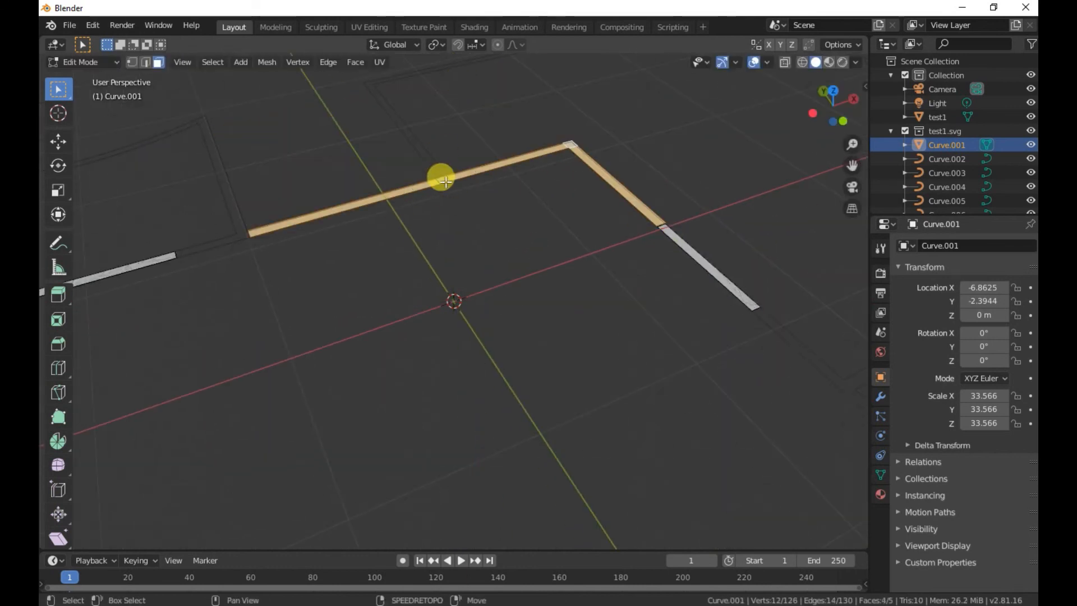
key("e")
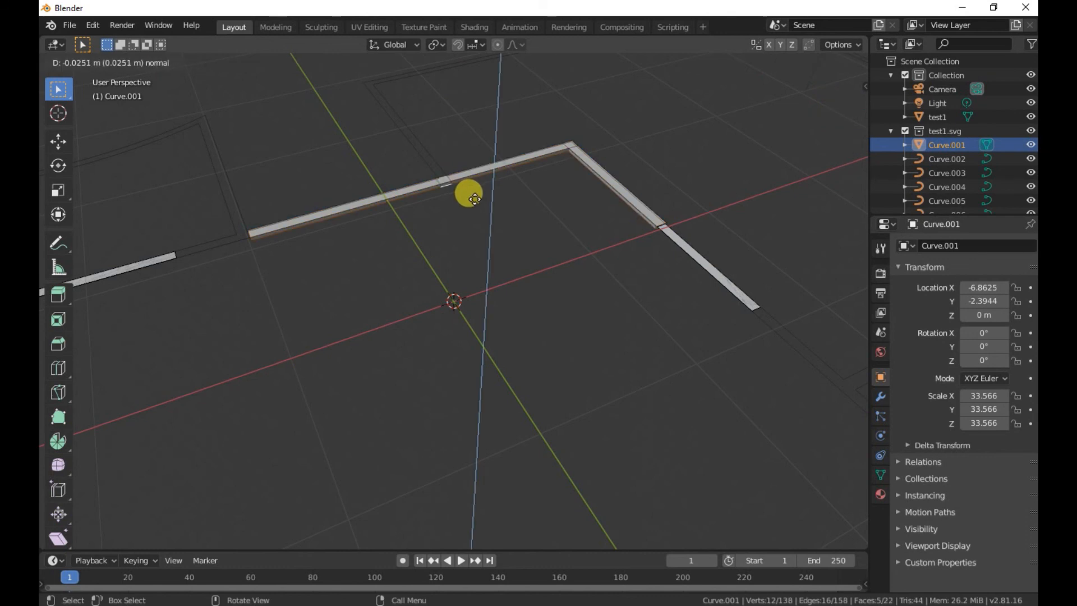
left_click(489, 78)
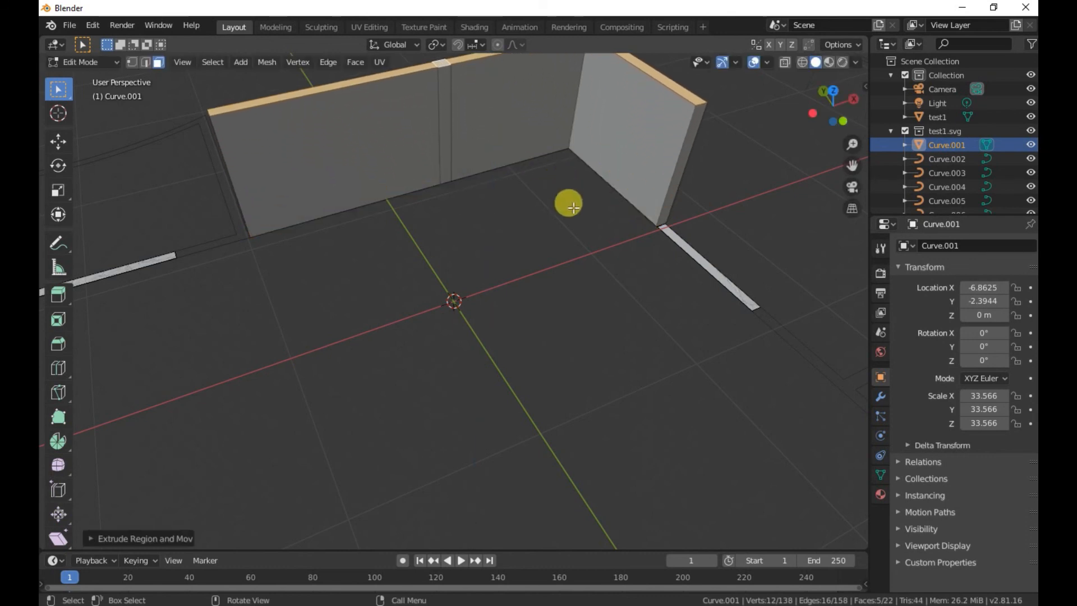
- Deselect the mesh and view the raised corner walls within the whole floor plan
scroll(553, 219, "down", 5)
key("alt+a")
middle_click_drag(582, 288, 567, 242)
middle_click_drag(532, 200, 503, 236)
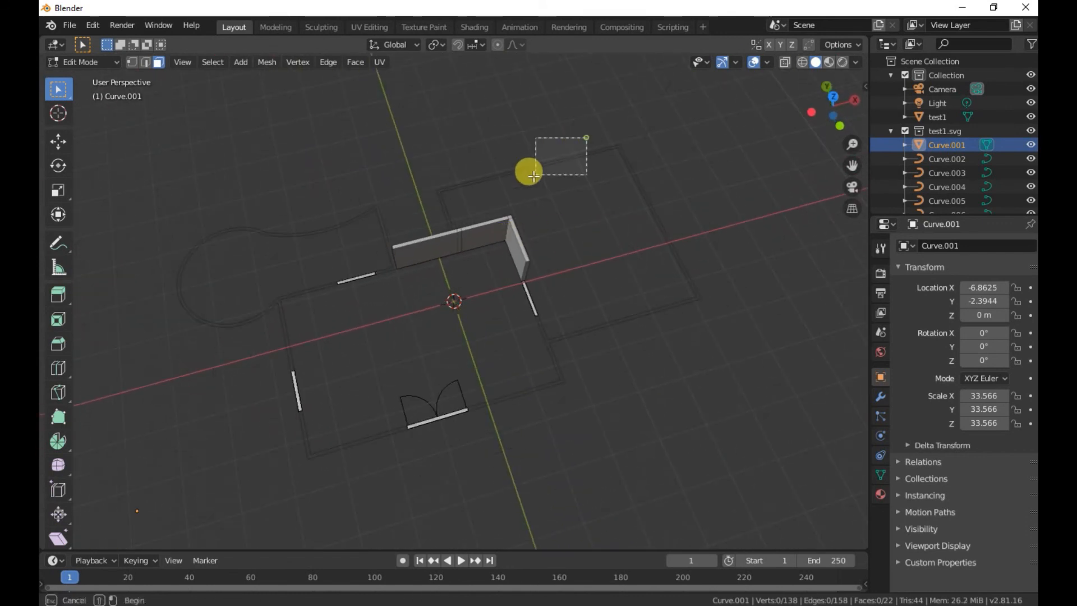
middle_click_drag(482, 200, 438, 235)
scroll(348, 207, "up", 1)
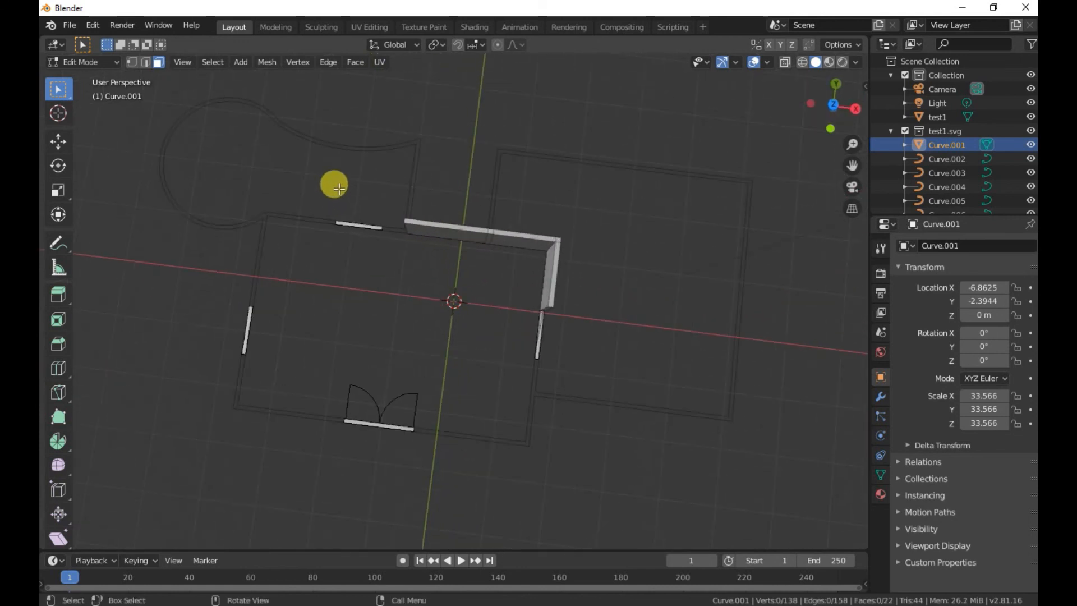